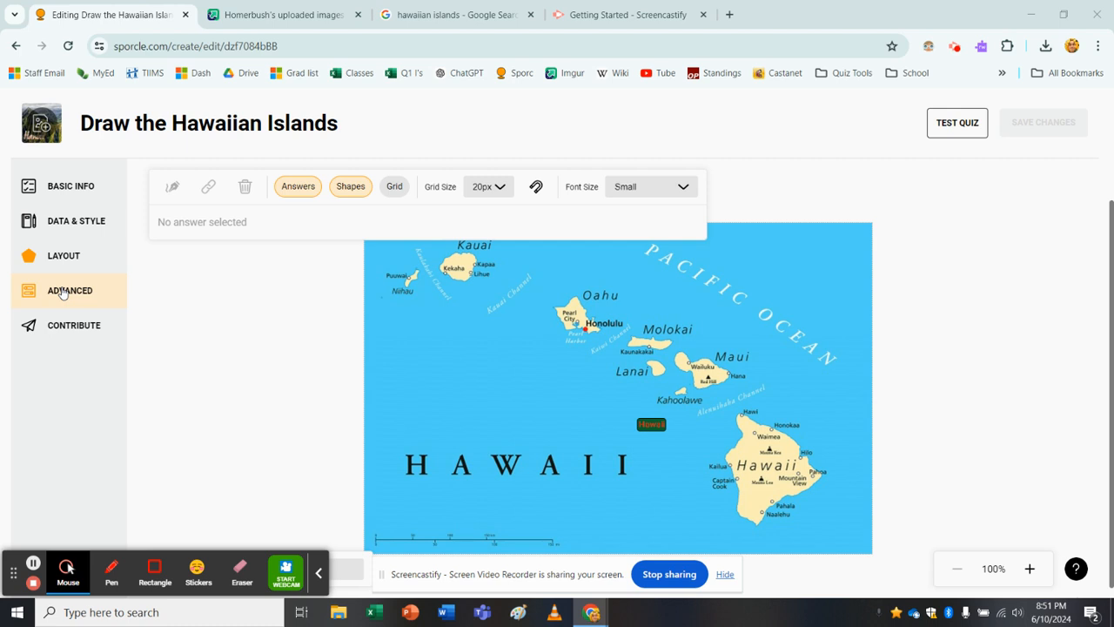
# - Review the quiz's advanced play-rule and style options, including Draw Shapes, Answer Animation Style and Show Answers Only
pyautogui.click(63, 293)
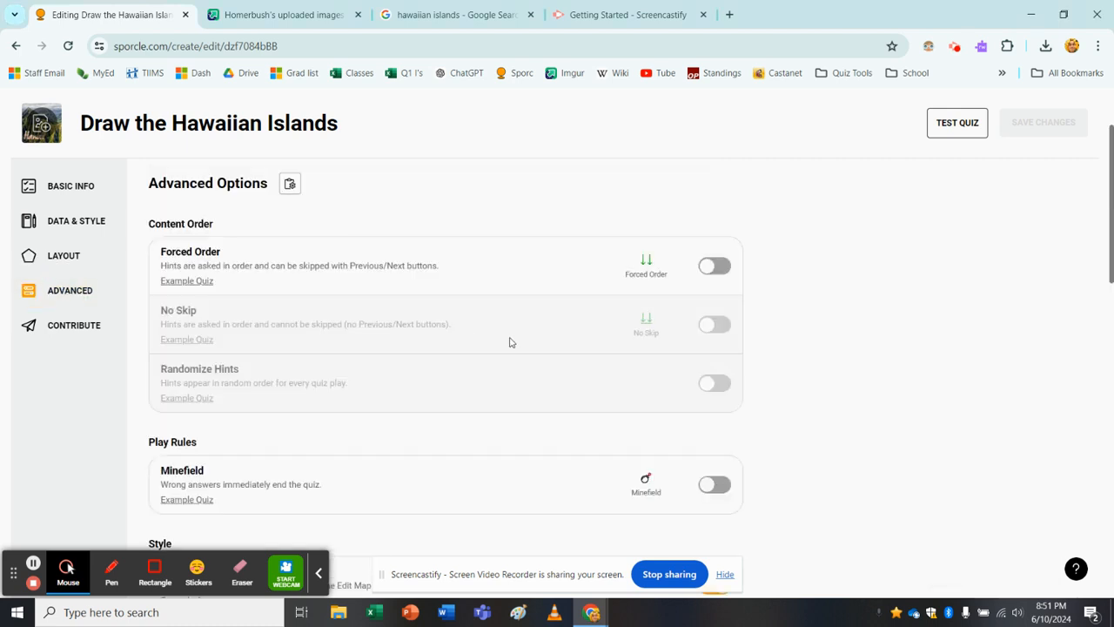
pyautogui.scroll(-3, 584, 386)
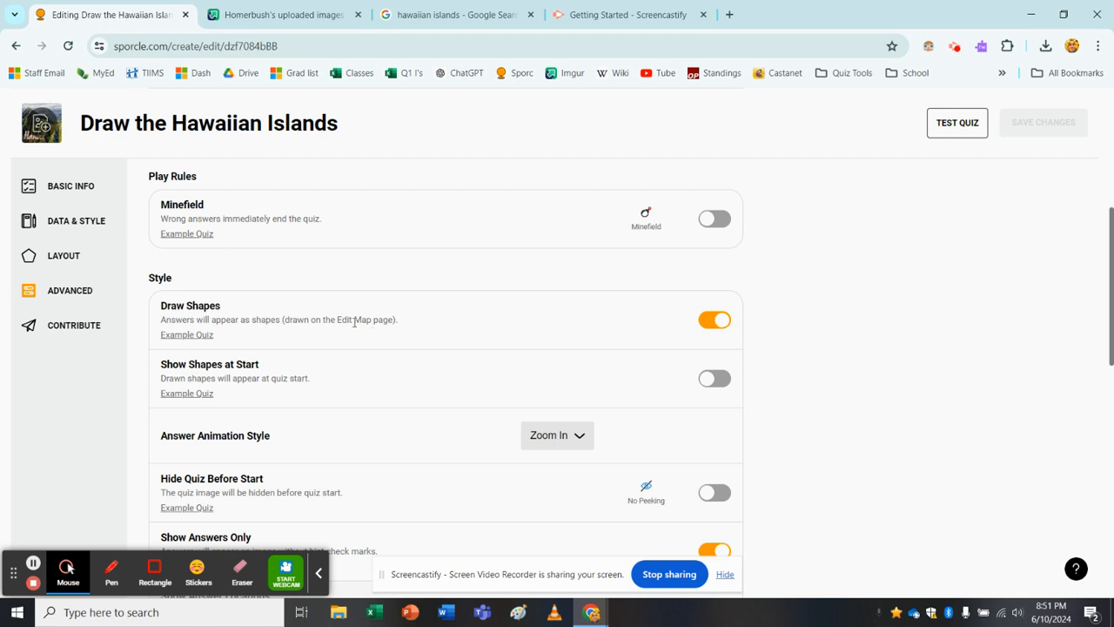
pyautogui.scroll(-2, 495, 323)
pyautogui.scroll(-1, 496, 400)
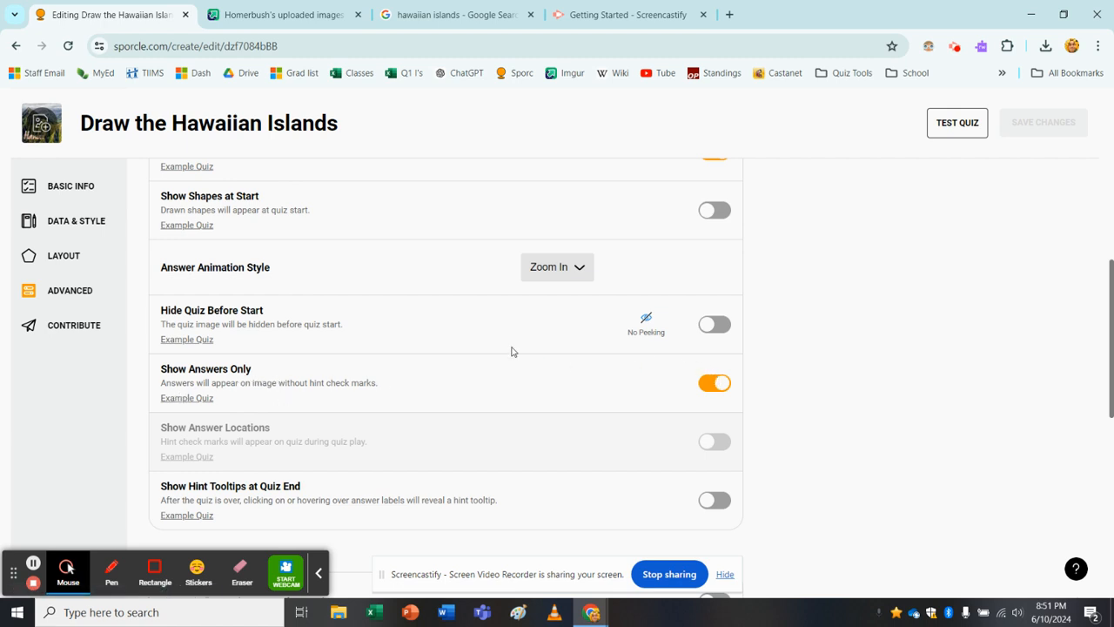
pyautogui.scroll(1, 512, 348)
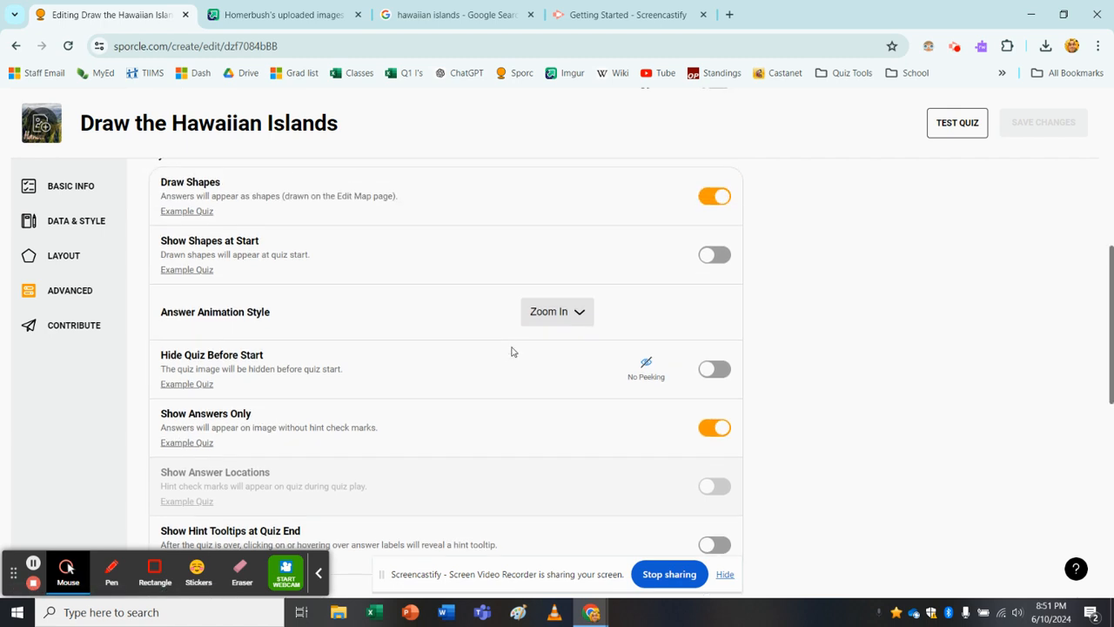
# - In the quiz's color settings, choose the Custom theme for shapes with an opacity of 1
pyautogui.click(86, 224)
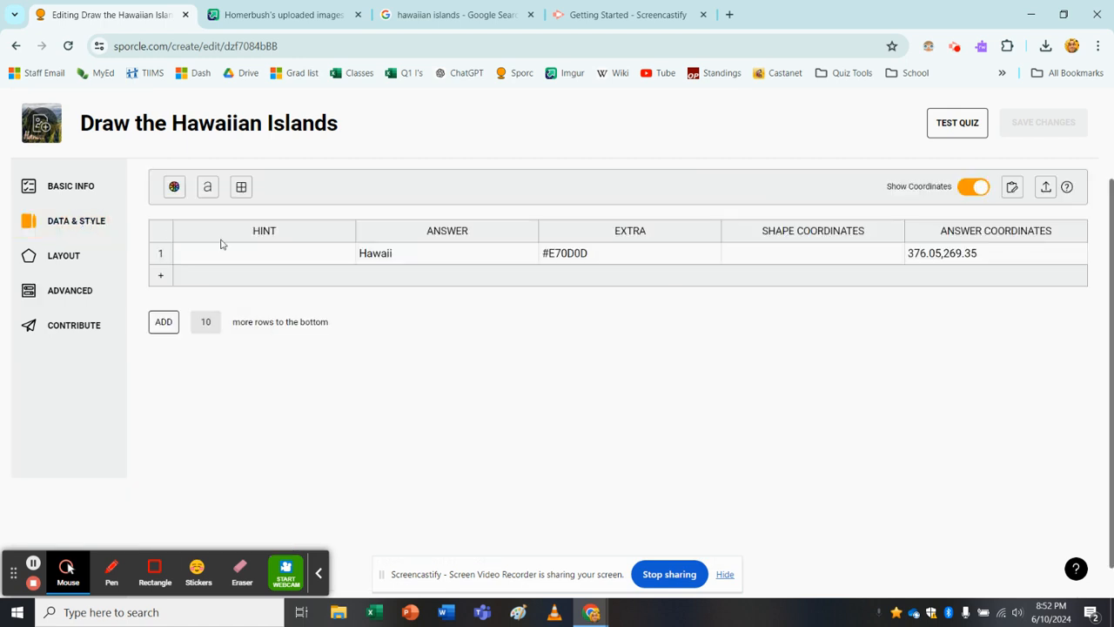
pyautogui.scroll(1, 221, 245)
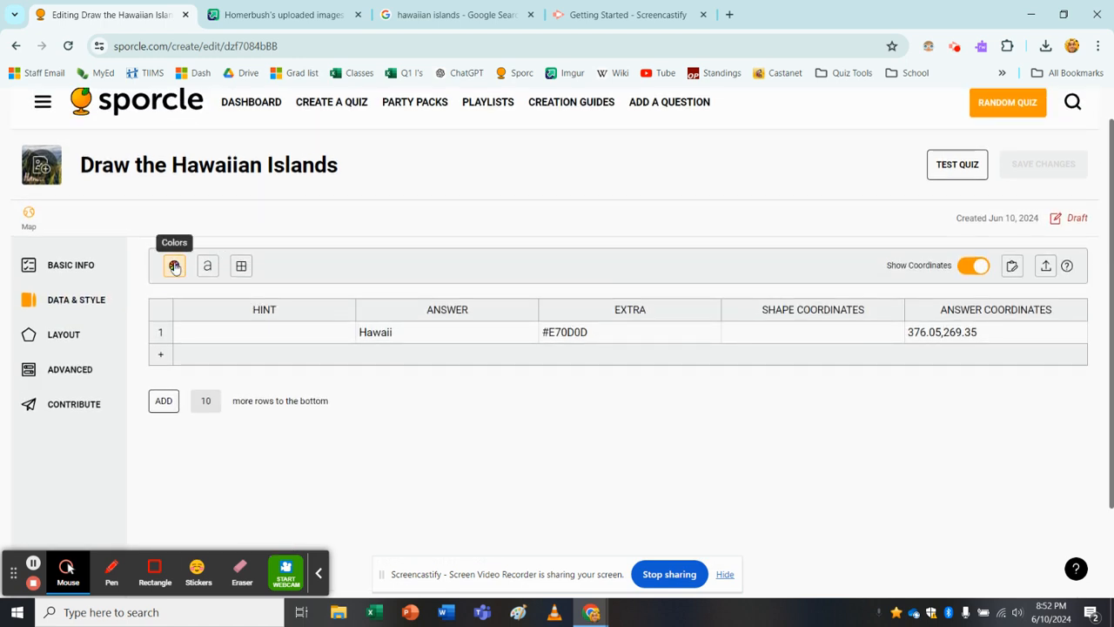
pyautogui.click(174, 267)
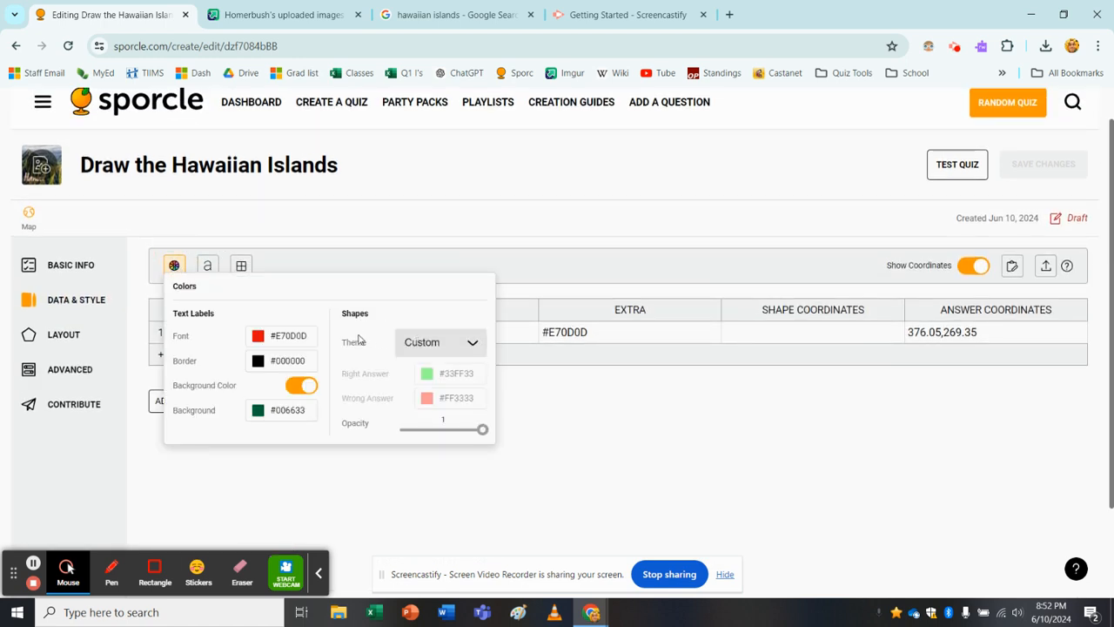
pyautogui.click(444, 344)
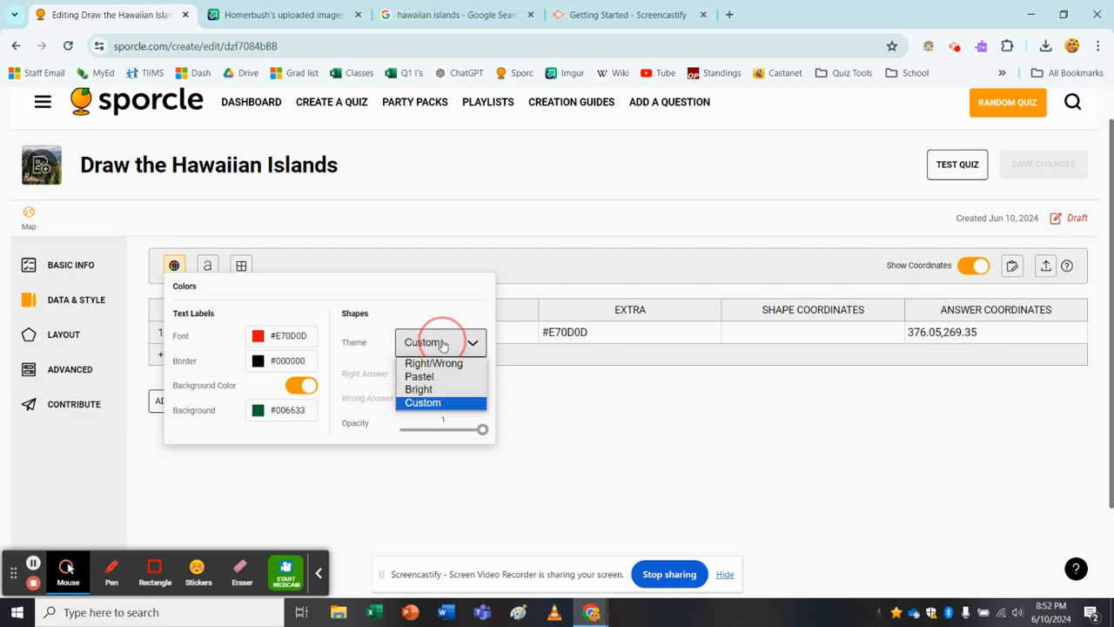
pyautogui.click(430, 405)
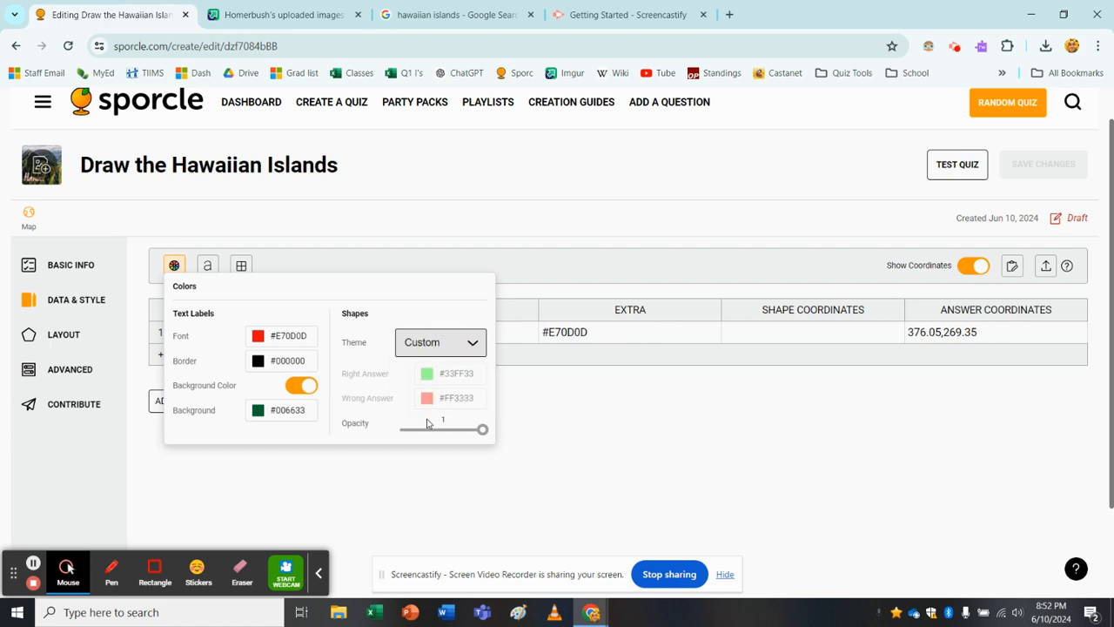
pyautogui.click(482, 431)
pyautogui.moveTo(482, 432)
pyautogui.mouseDown()
pyautogui.moveTo(443, 428)
pyautogui.moveTo(485, 430)
pyautogui.mouseUp()
# - Clear the answer coordinates in the Hawaii row and save the quiz
pyautogui.doubleClick(1001, 333)
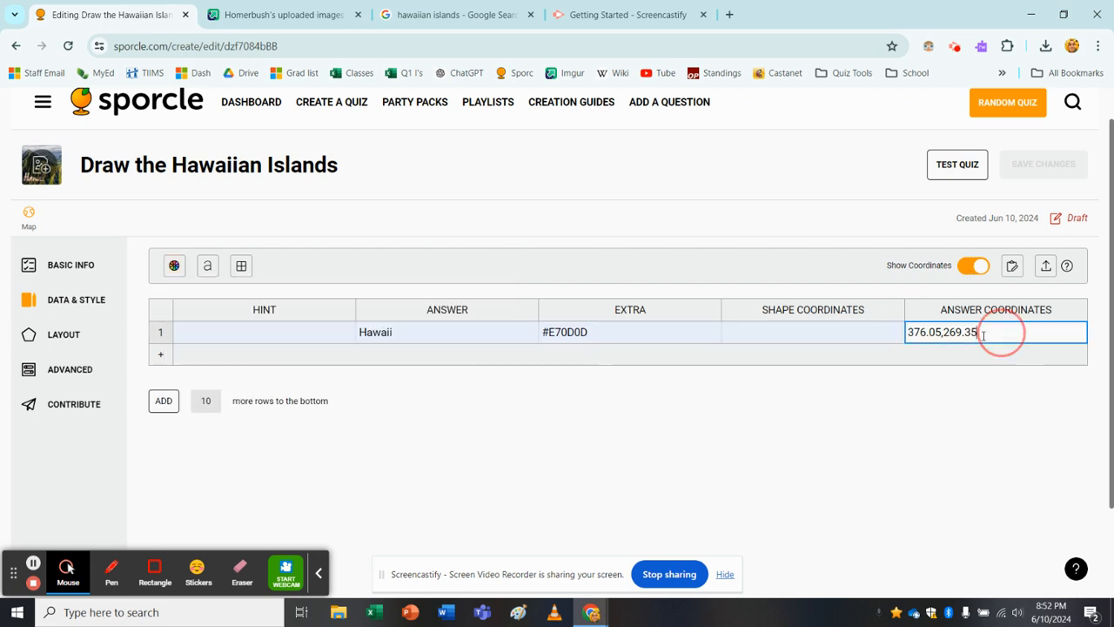
pyautogui.press('BackSpace')
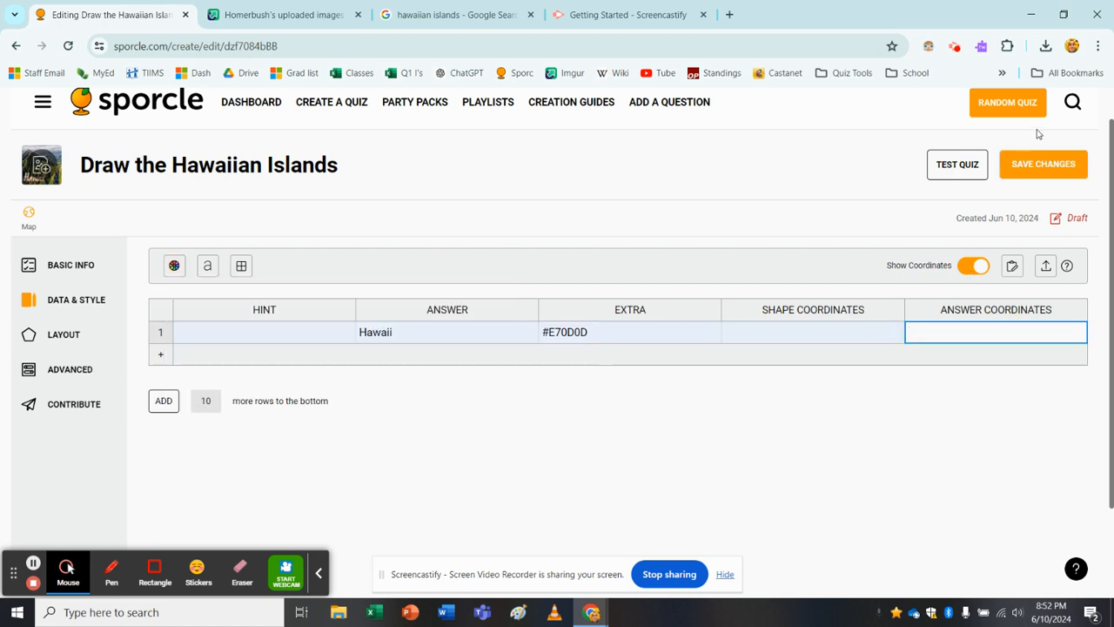
pyautogui.click(1043, 164)
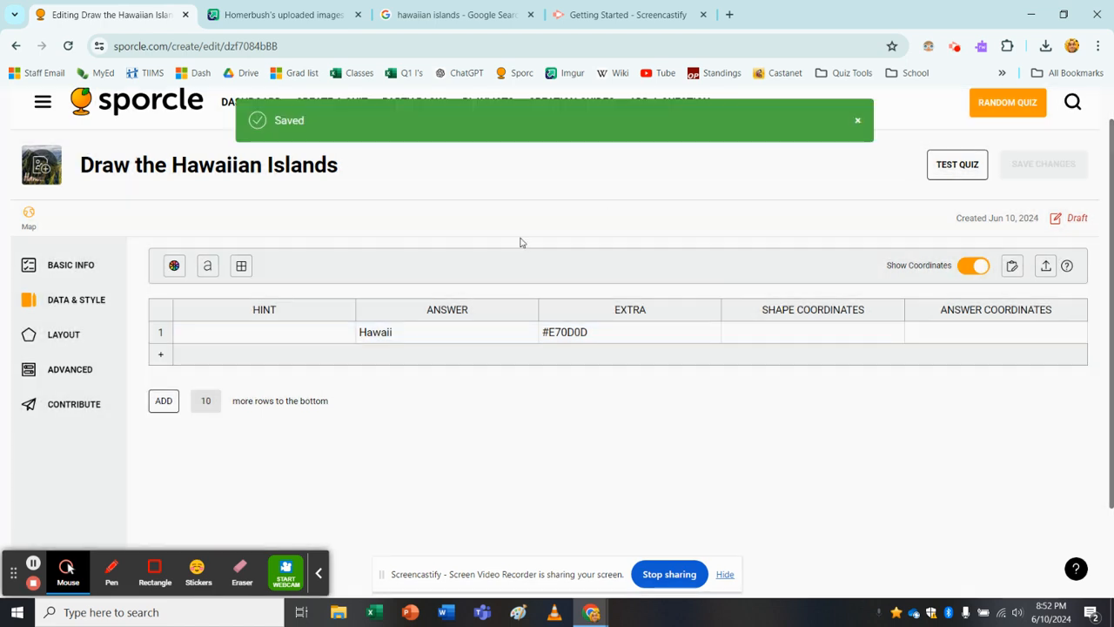
# - Hide the shape and answer coordinate columns in the data table
pyautogui.click(175, 267)
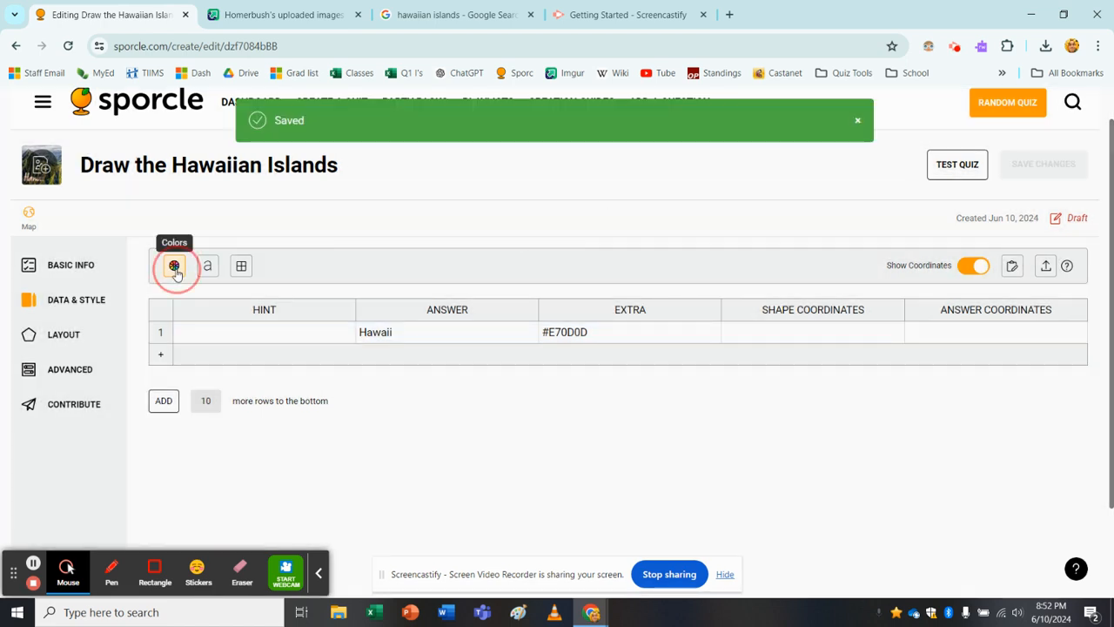
pyautogui.click(966, 264)
pyautogui.click(969, 269)
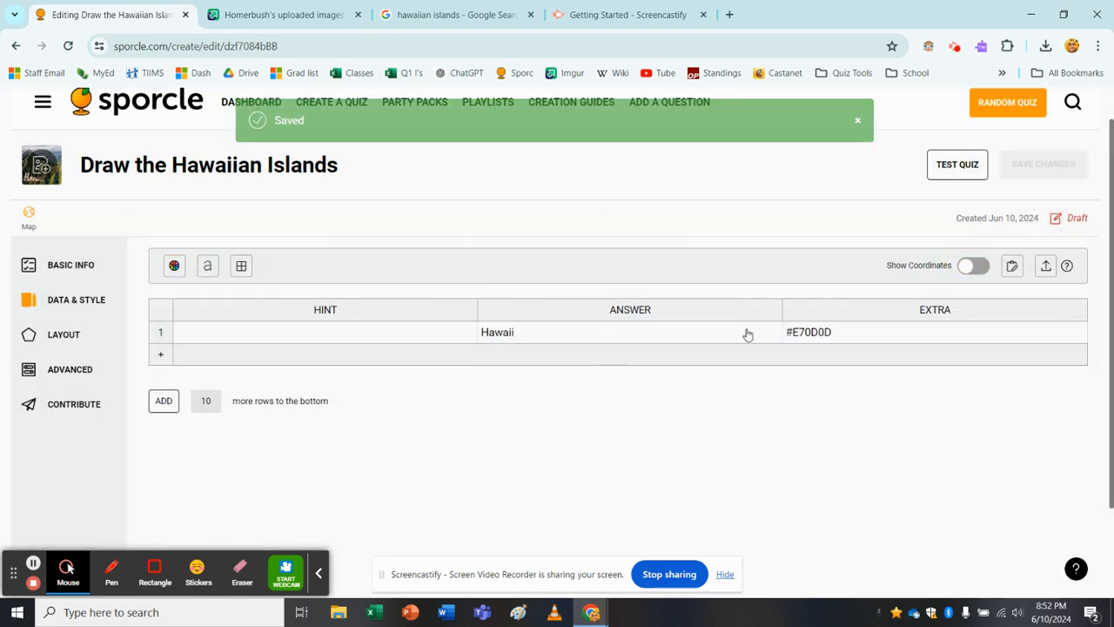
# - Pick the red text-label font color #e70d0d and copy its hex code
pyautogui.click(177, 269)
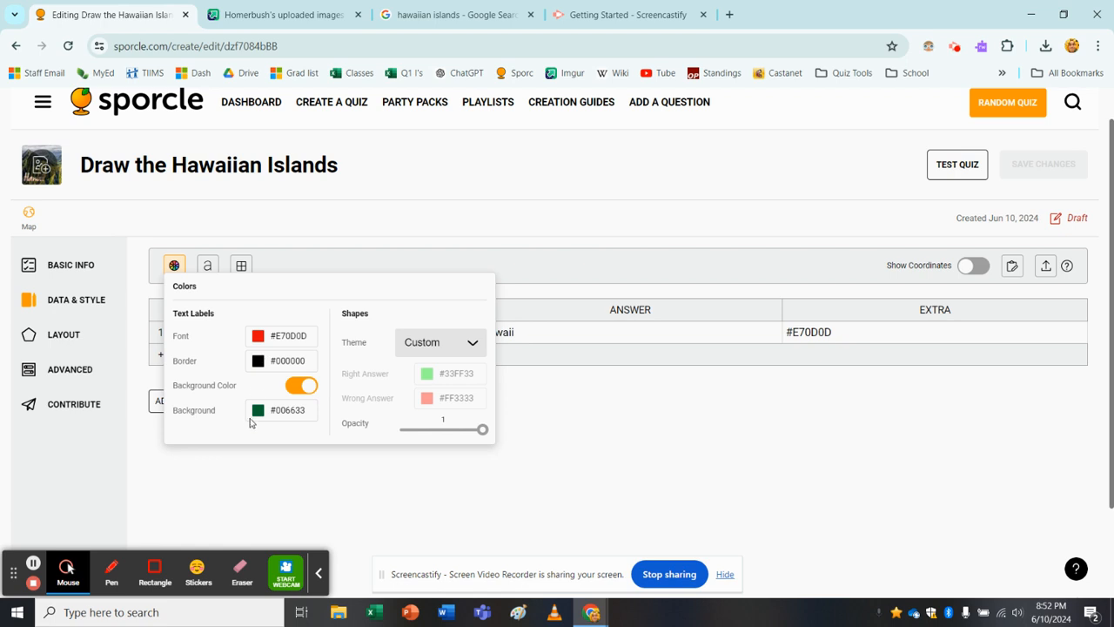
pyautogui.click(261, 340)
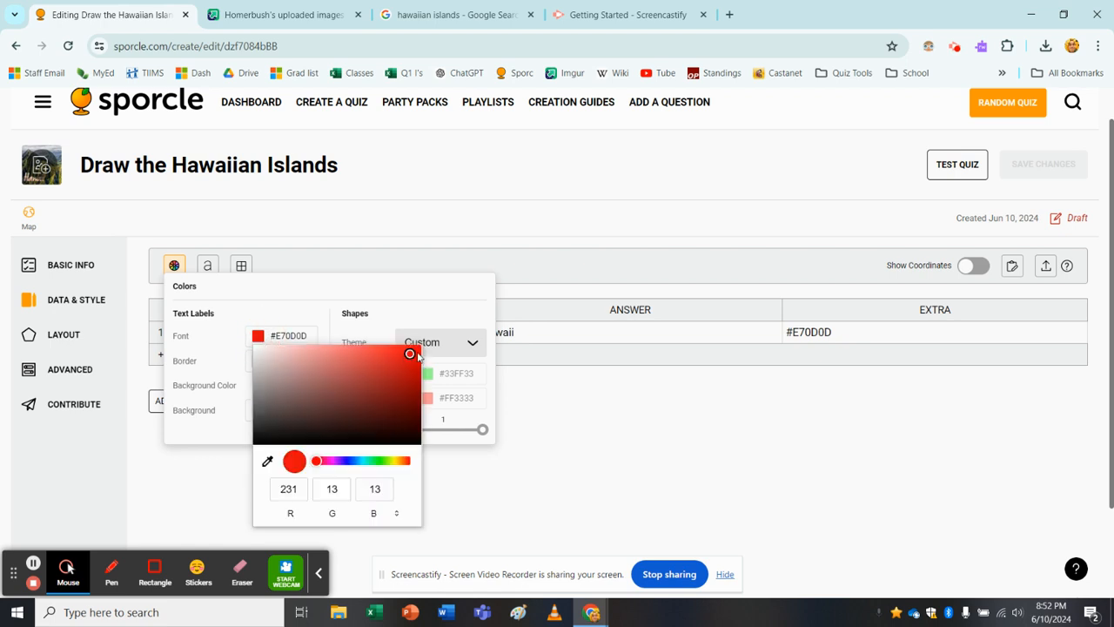
pyautogui.moveTo(410, 356)
pyautogui.mouseDown()
pyautogui.moveTo(386, 364)
pyautogui.moveTo(409, 356)
pyautogui.mouseUp()
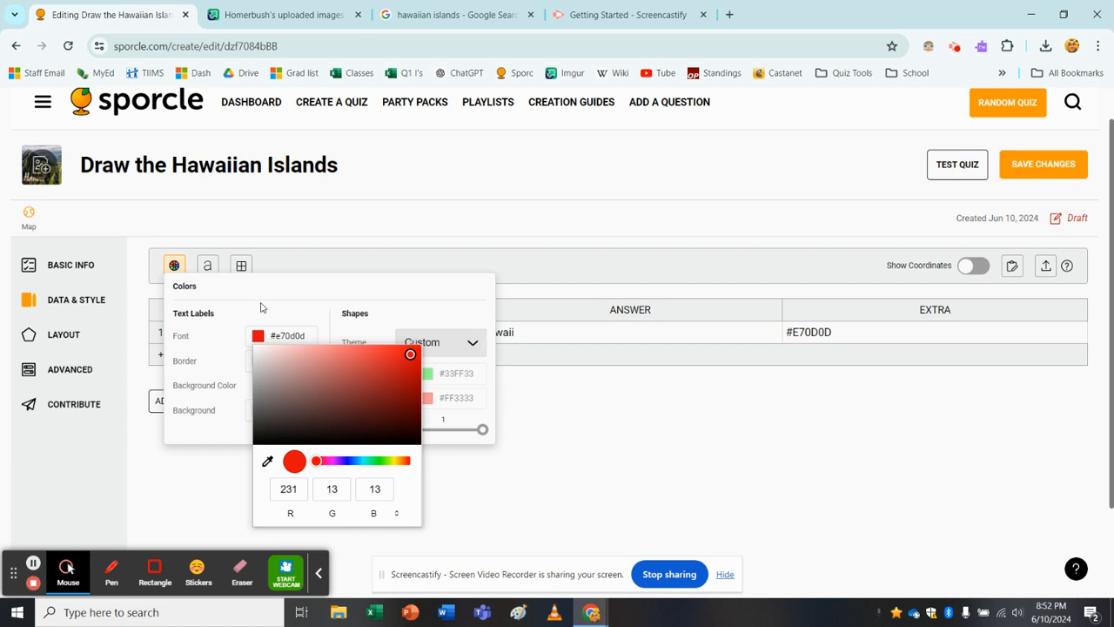
pyautogui.moveTo(272, 335); pyautogui.dragTo(306, 336)
pyautogui.hotkey('ctrl', 'c')
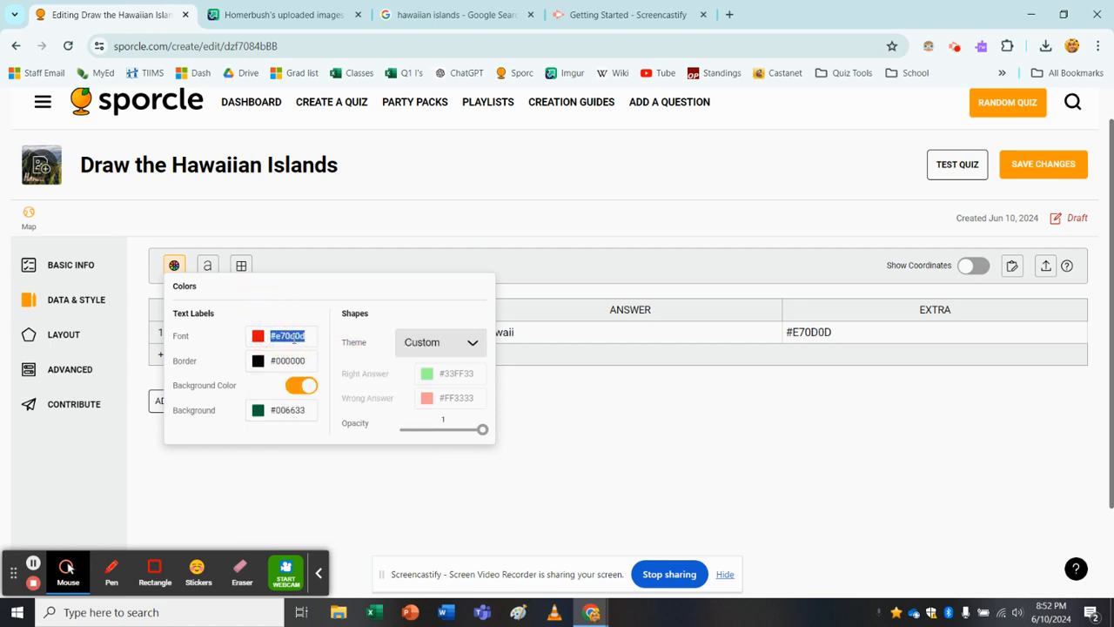
# - Replace the Hawaii row's Extra value with the copied color code #e70d0d and save the quiz
pyautogui.click(847, 332)
pyautogui.moveTo(852, 332); pyautogui.dragTo(771, 331)
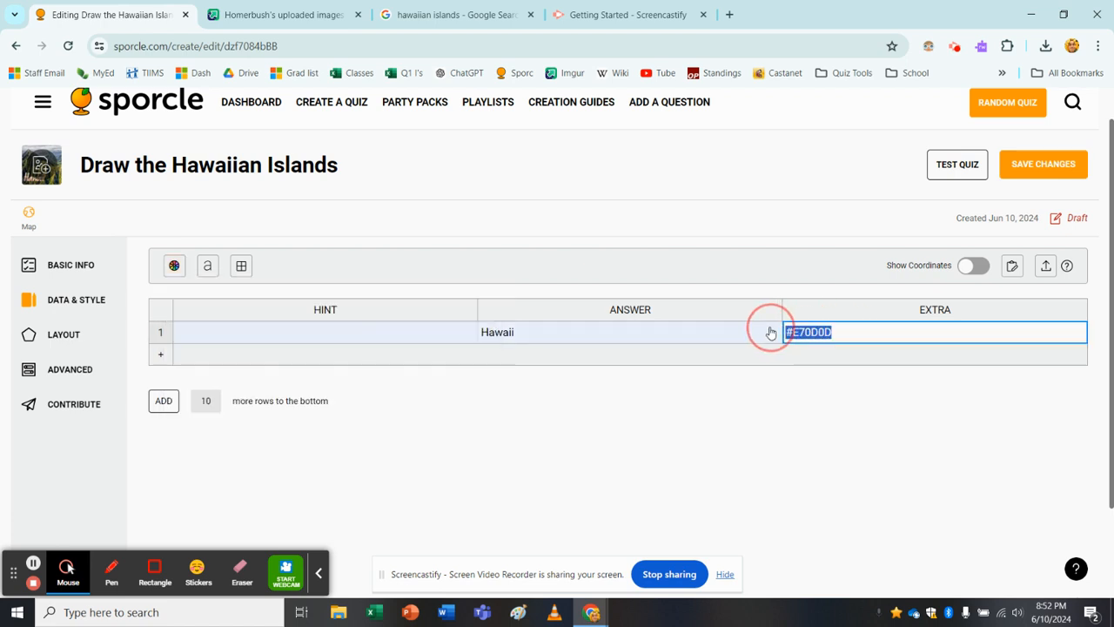
pyautogui.hotkey('ctrl', 'v')
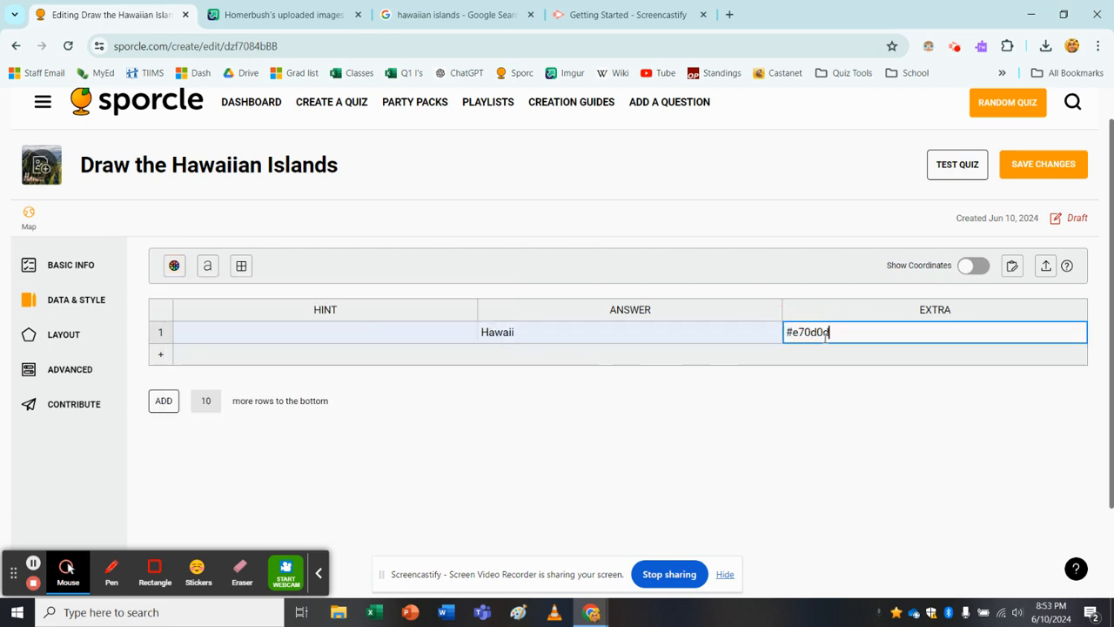
pyautogui.click(1033, 171)
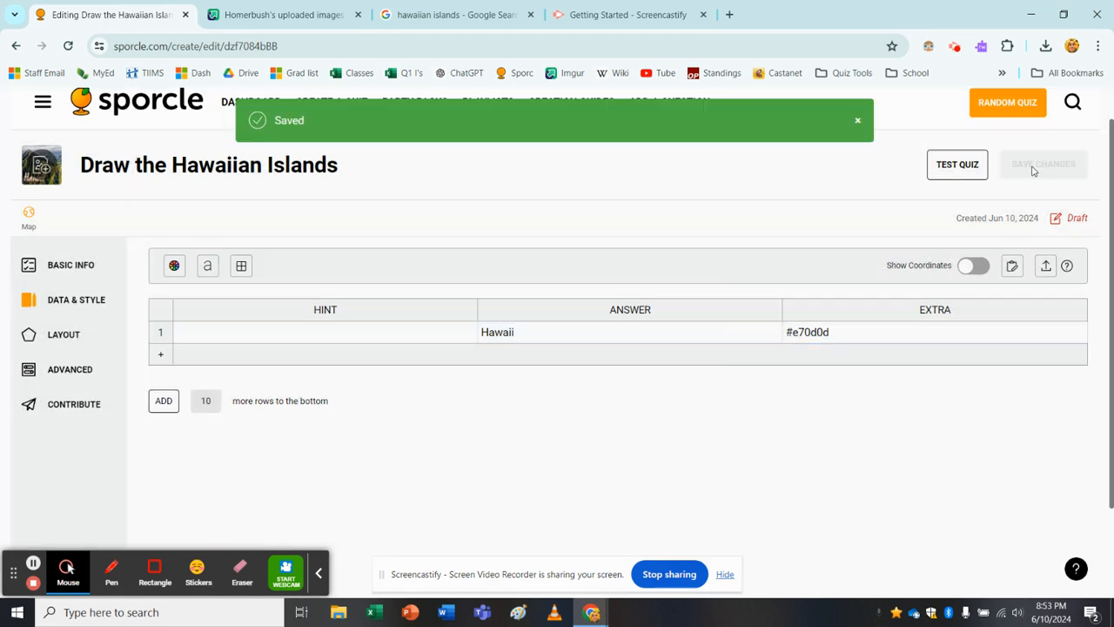
# - Set the text-label font color to the near-white #fafafa and save the quiz
pyautogui.click(175, 268)
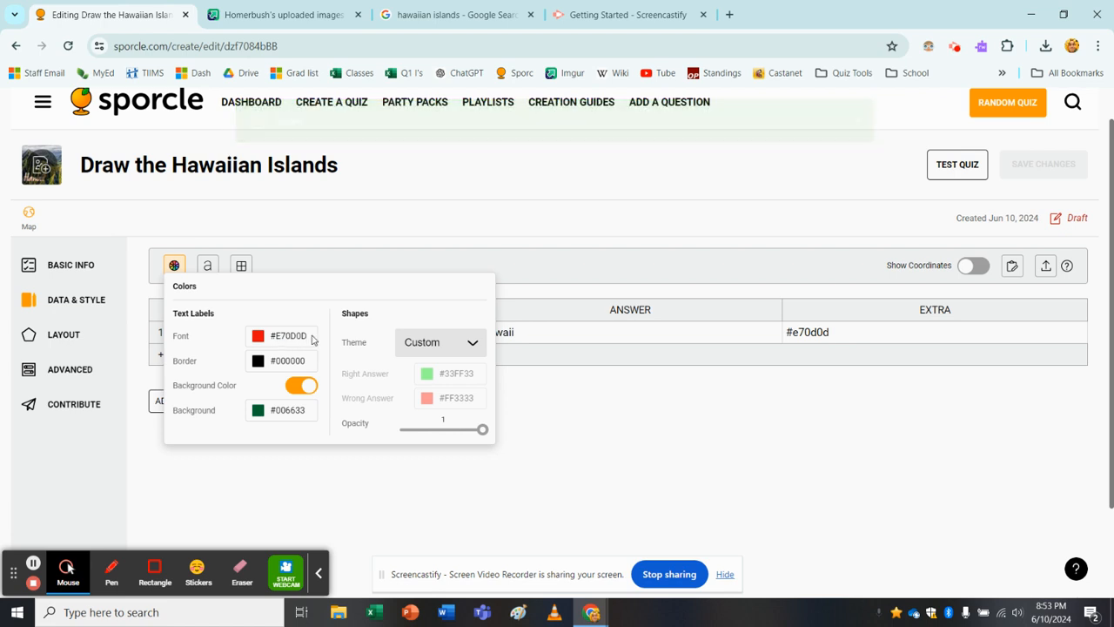
pyautogui.click(257, 336)
pyautogui.click(263, 357)
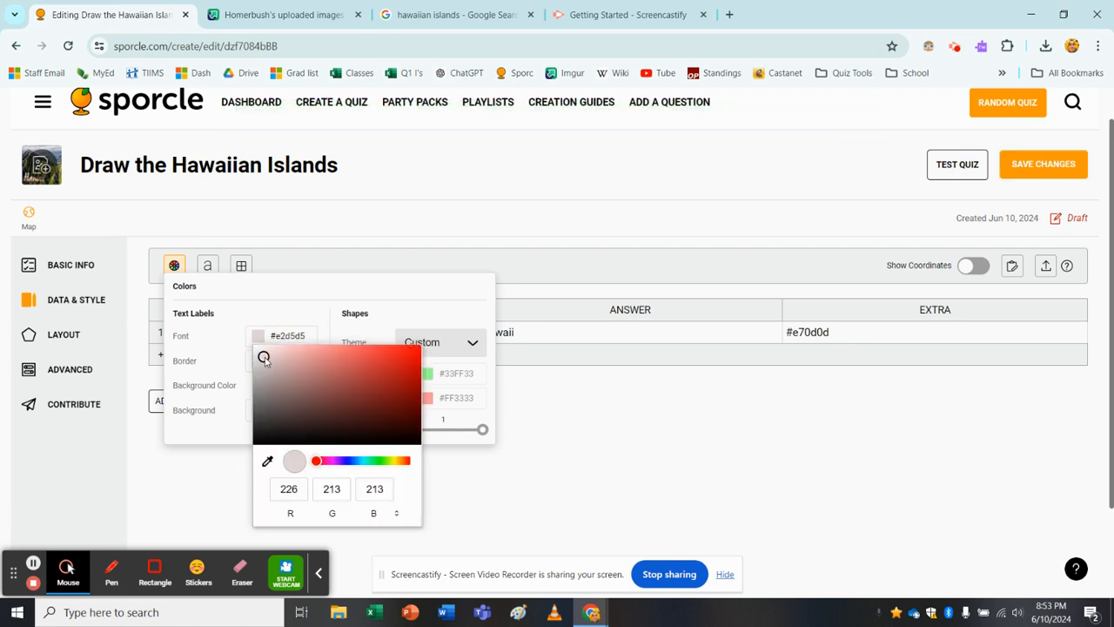
pyautogui.moveTo(264, 356); pyautogui.dragTo(246, 350)
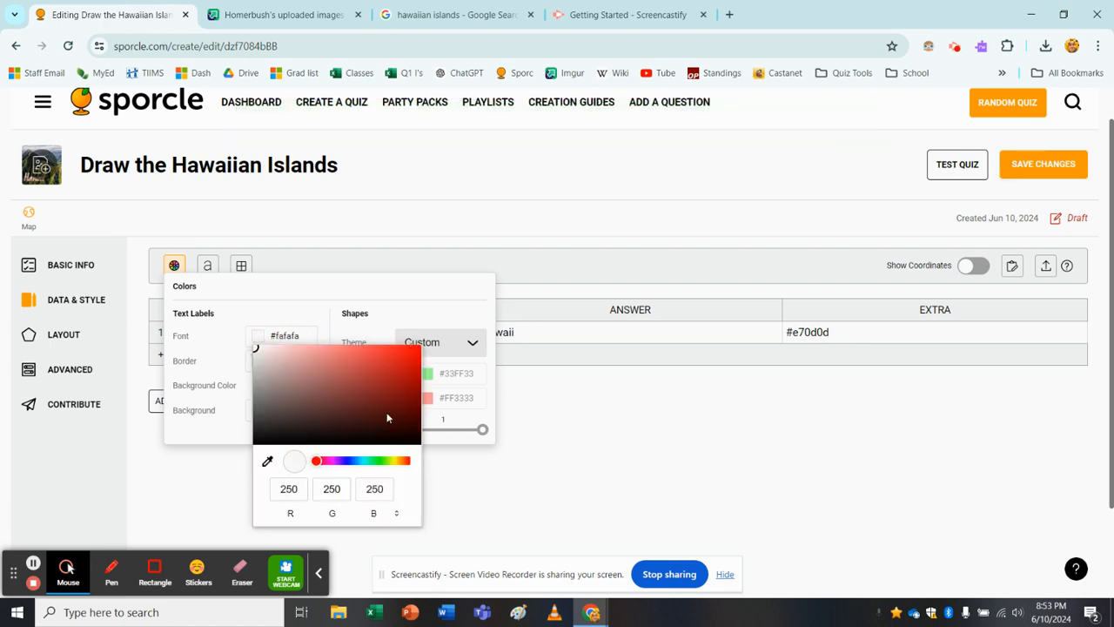
pyautogui.click(343, 300)
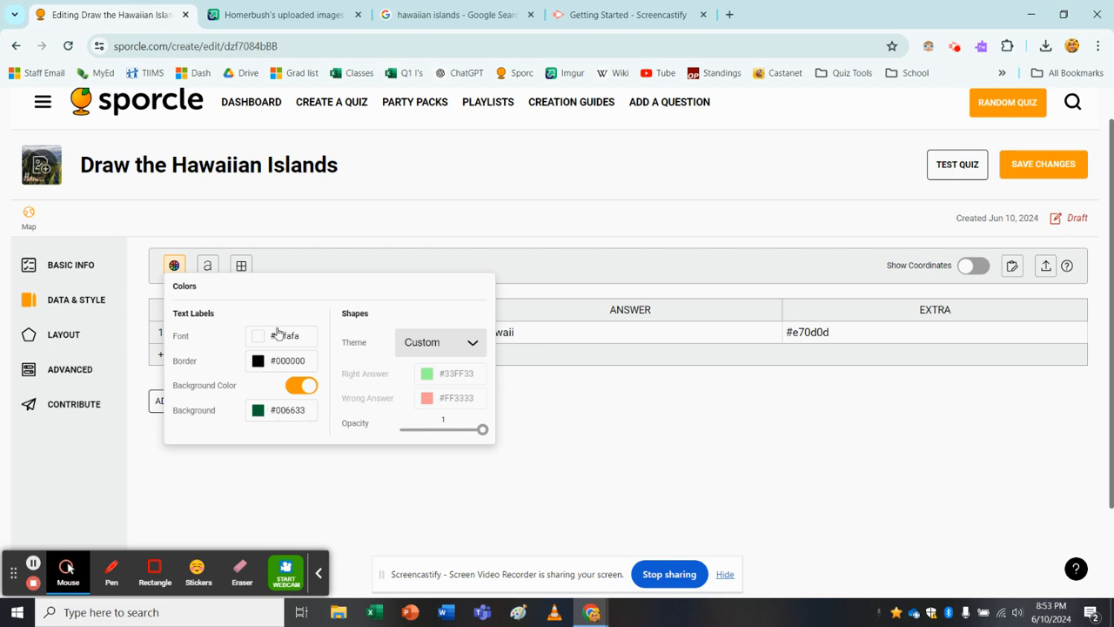
pyautogui.click(562, 417)
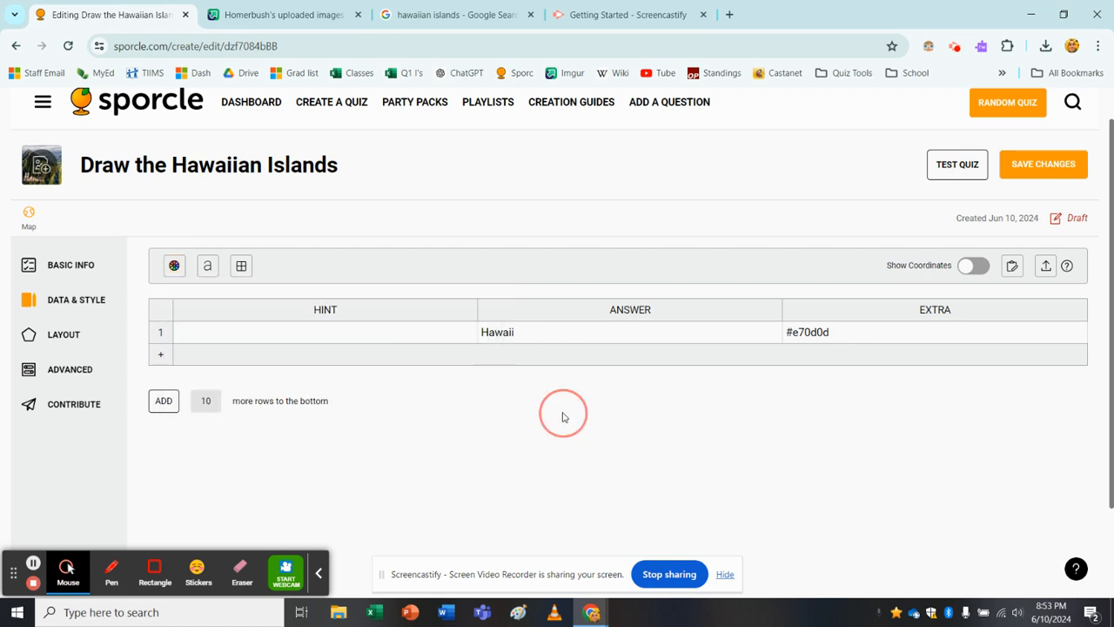
pyautogui.click(1022, 168)
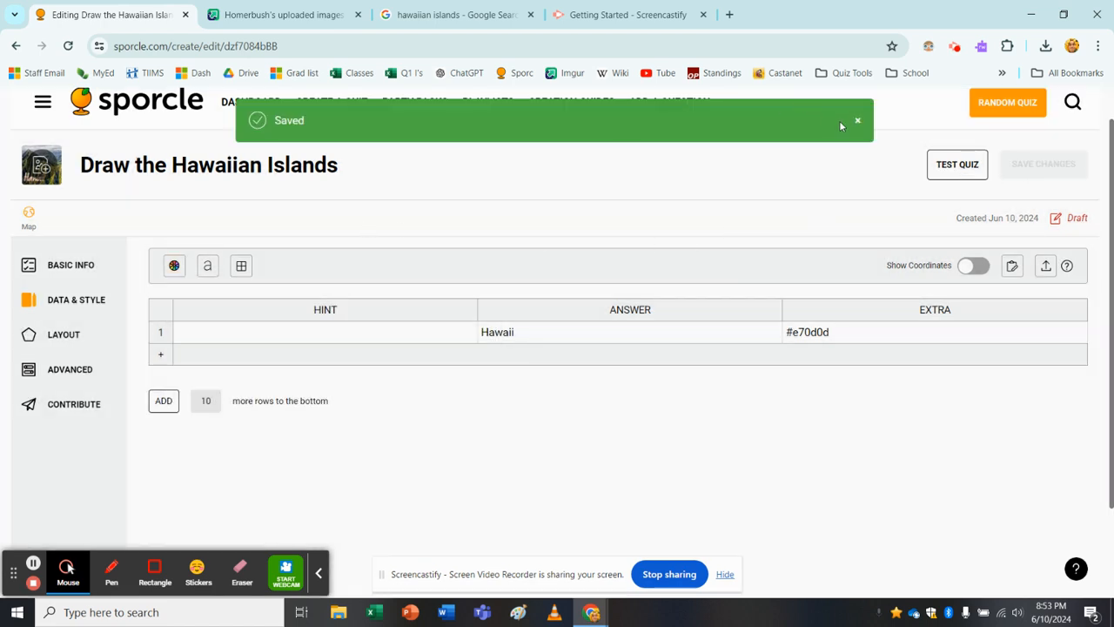
pyautogui.click(858, 122)
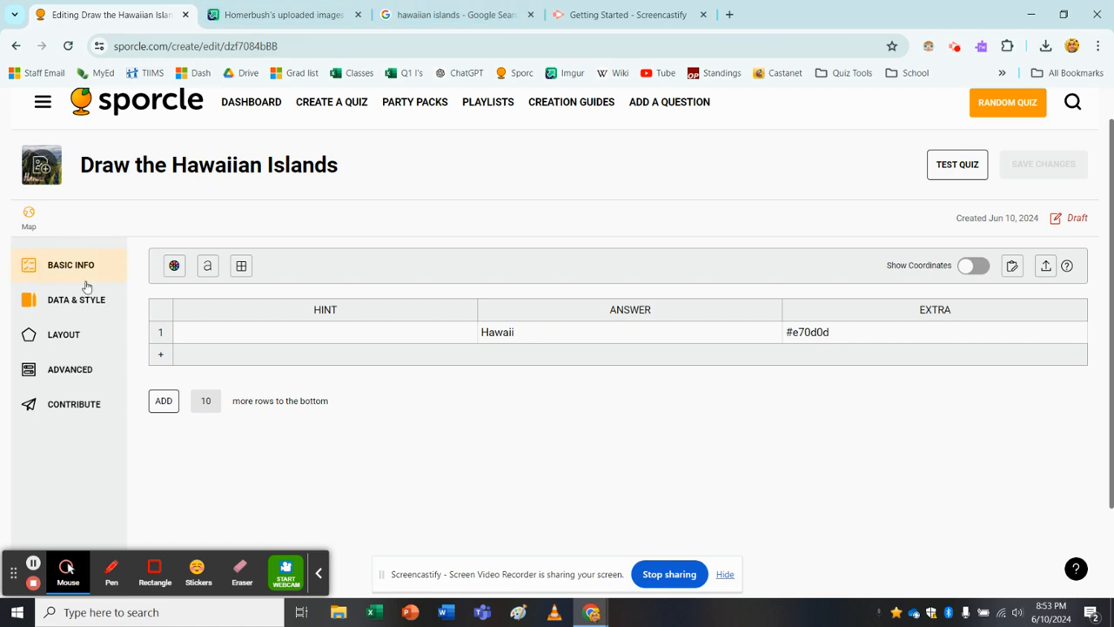
# - In the quiz layout, place the Hawaii answer label in the ocean west of Hawaii island, above the last letter of the large HAWAII title
pyautogui.click(60, 338)
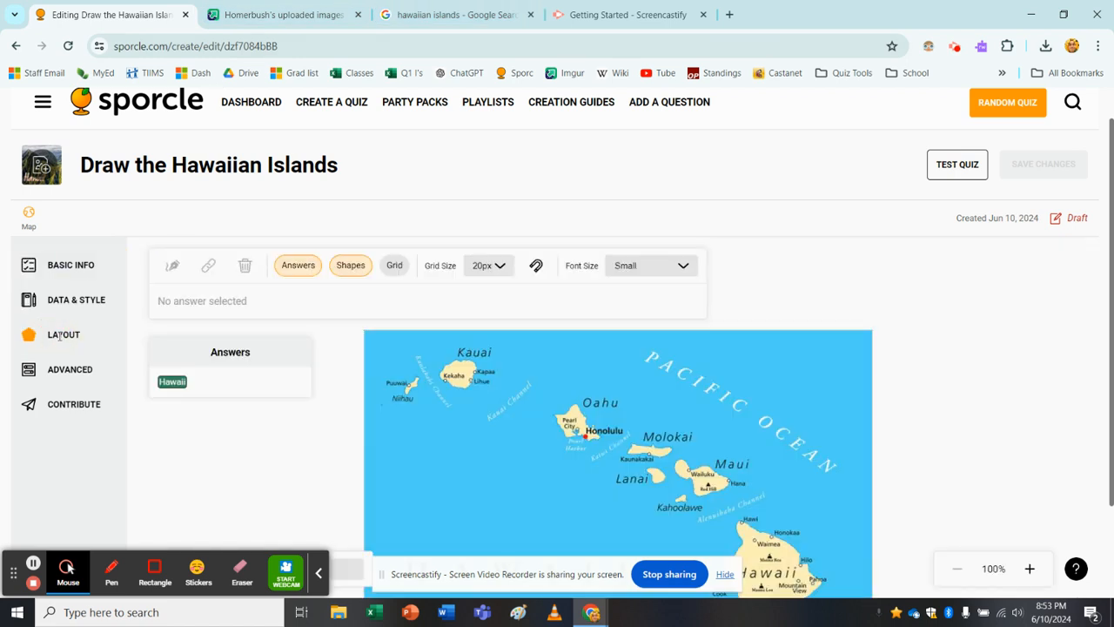
pyautogui.scroll(-2, 451, 423)
pyautogui.scroll(1, 451, 423)
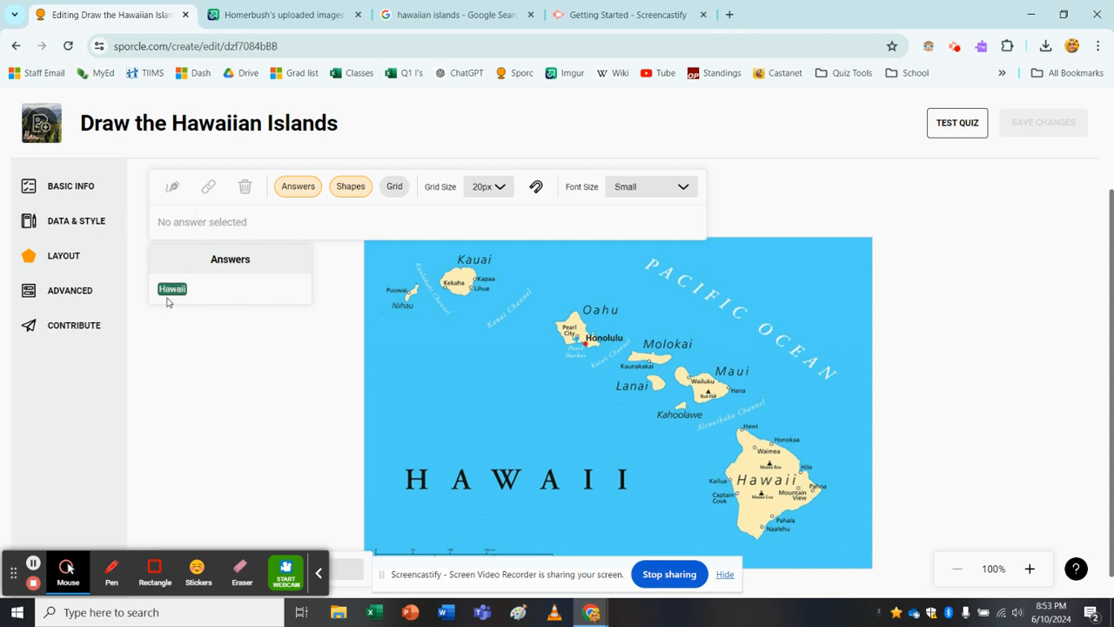
pyautogui.moveTo(168, 290); pyautogui.dragTo(459, 396)
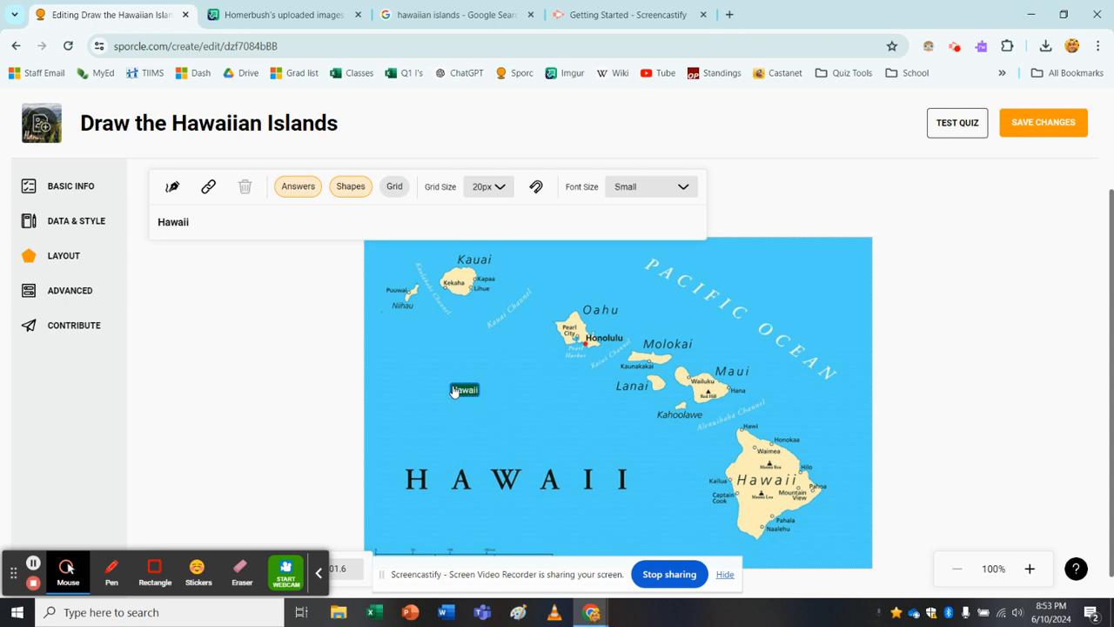
pyautogui.moveTo(466, 394); pyautogui.dragTo(634, 458)
# - Start a drawn shape at Hawaii island's southern tip and trace its southeast coast up to the eastern cape beside Pahoa
pyautogui.scroll(-1, 716, 474)
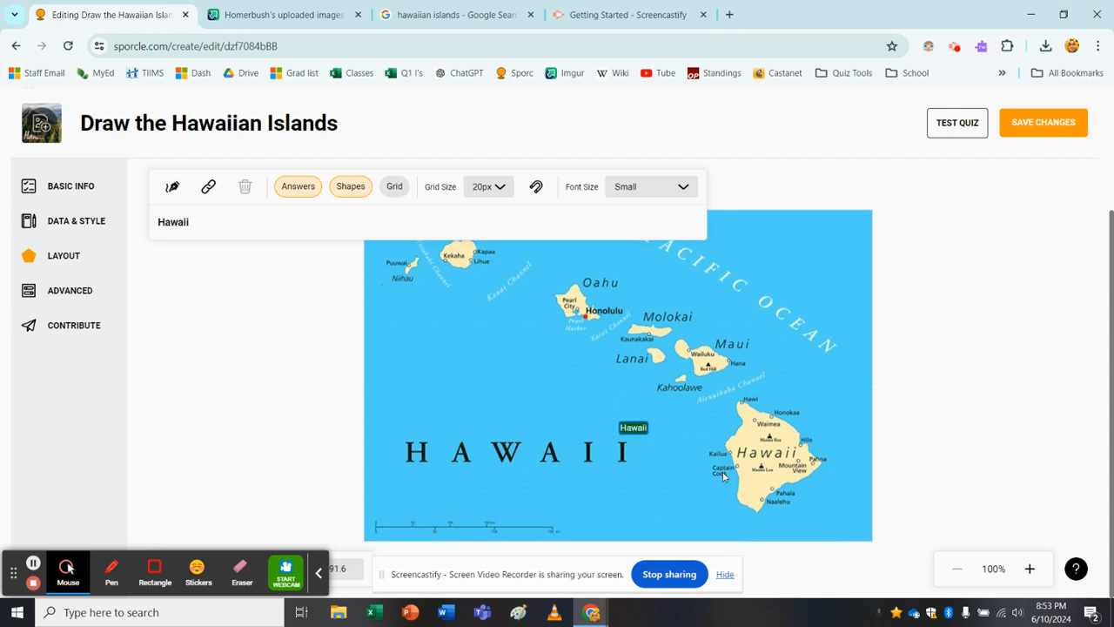
pyautogui.scroll(1, 509, 333)
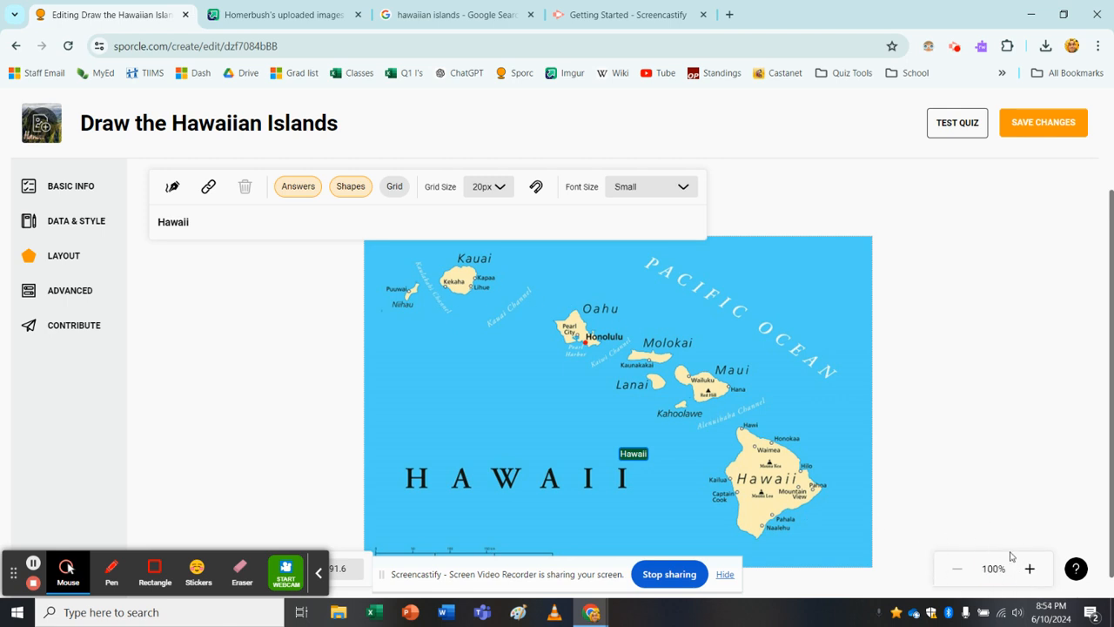
pyautogui.click(1030, 570)
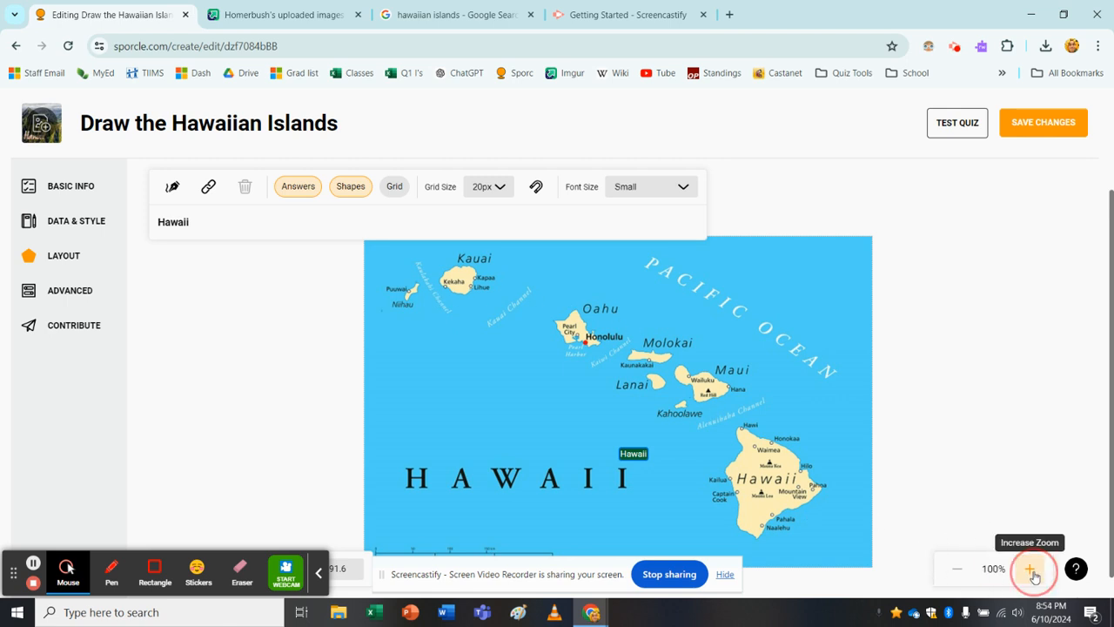
pyautogui.click(1031, 570)
pyautogui.hscroll(10, 800, 421)
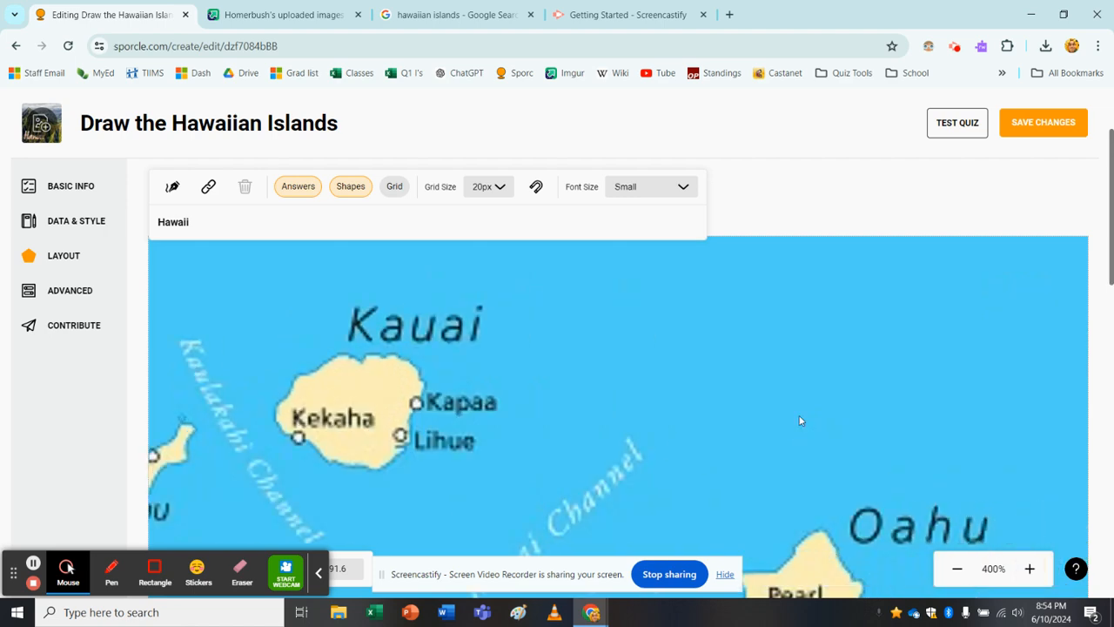
pyautogui.hscroll(6, 801, 420)
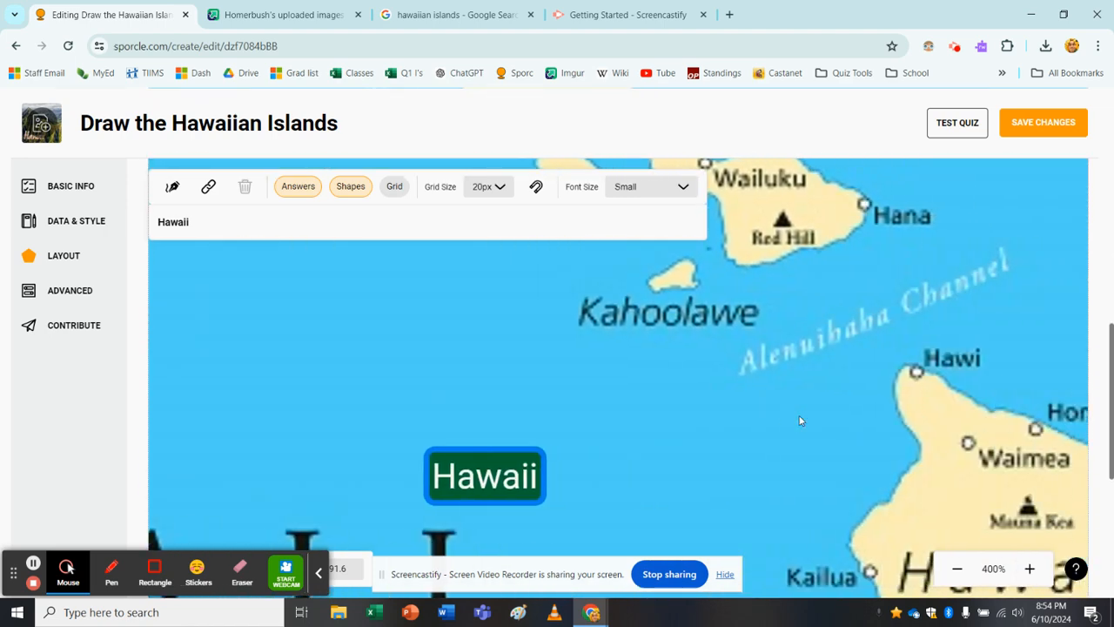
pyautogui.scroll(-3, 800, 421)
pyautogui.scroll(-2, 801, 420)
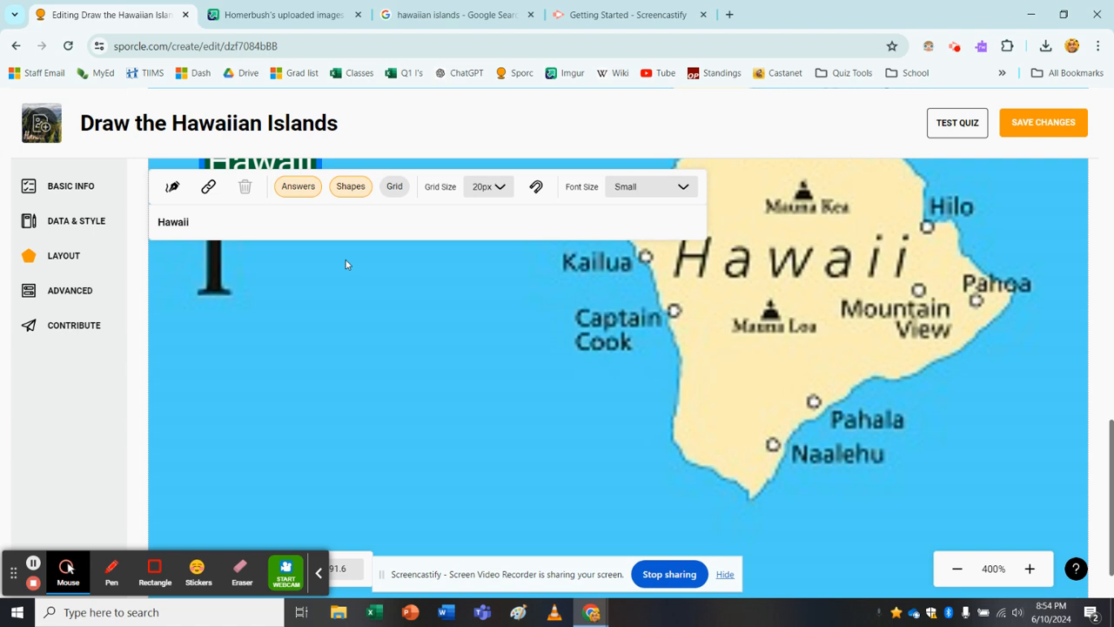
pyautogui.scroll(1, 379, 333)
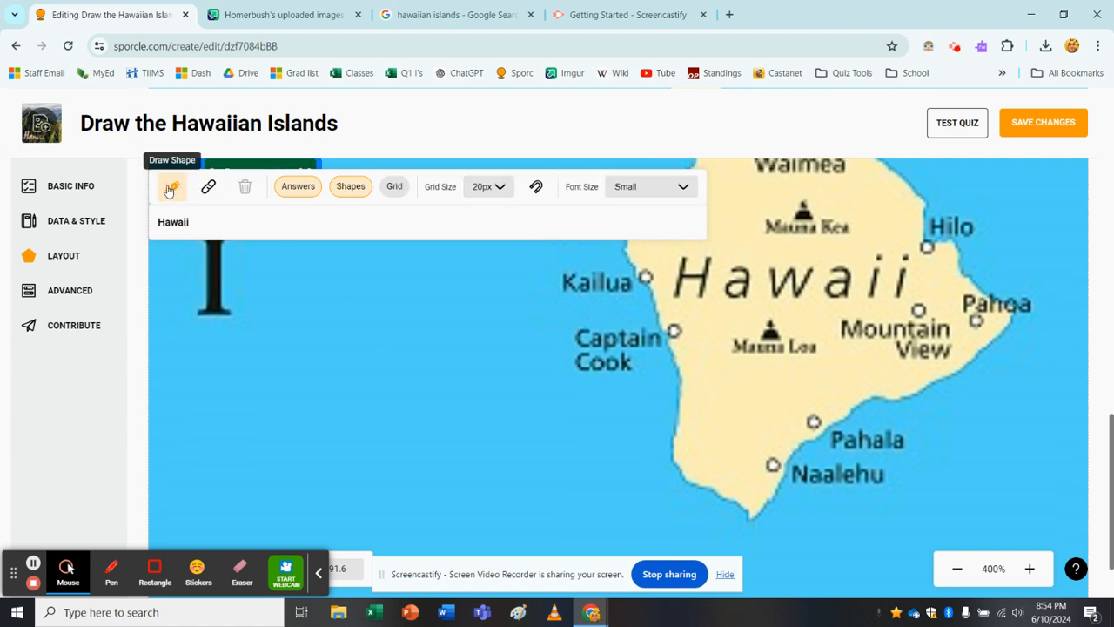
pyautogui.click(169, 190)
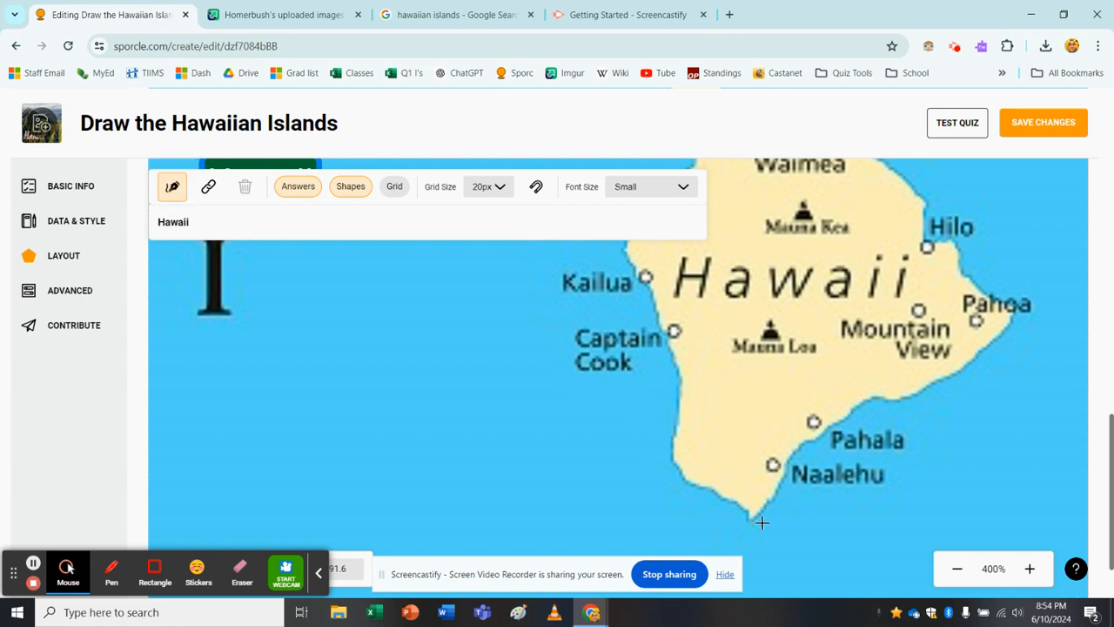
pyautogui.scroll(3, 711, 430)
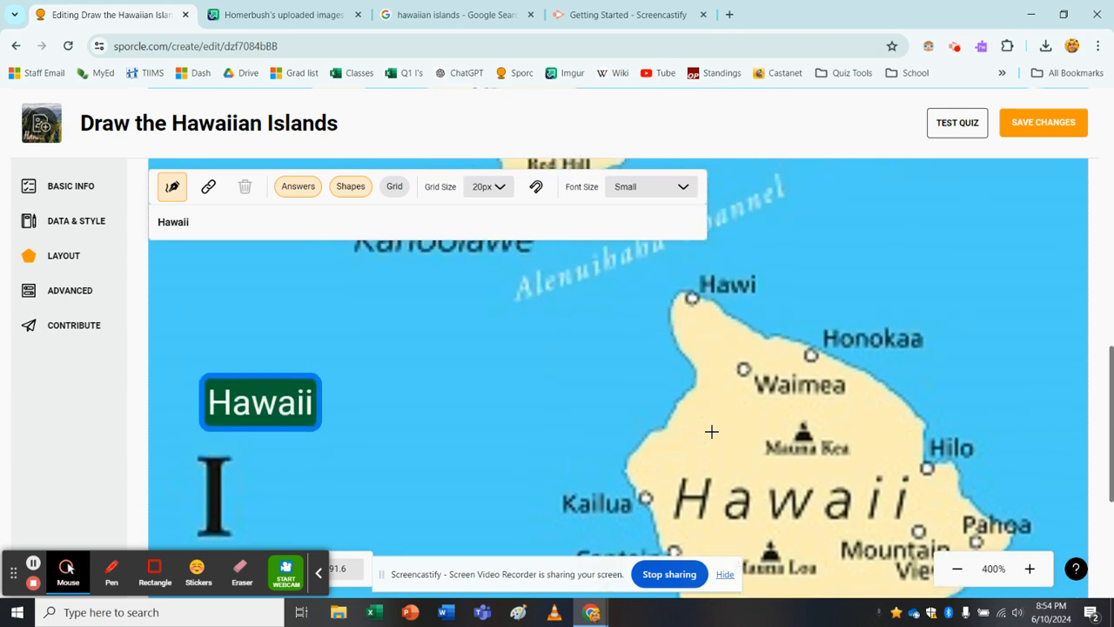
pyautogui.scroll(-4, 711, 430)
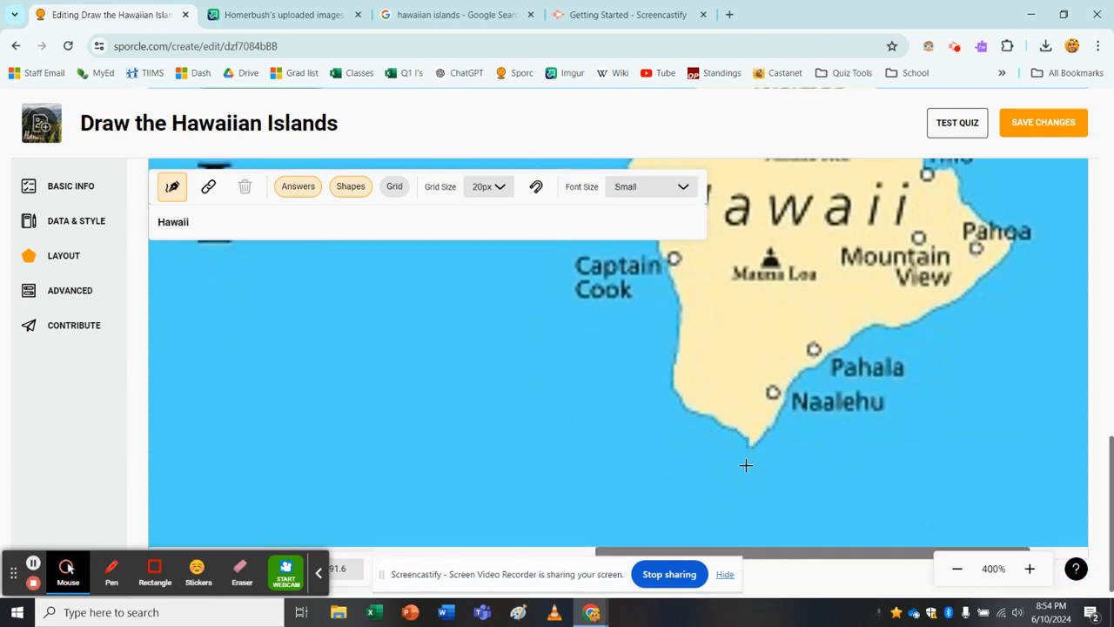
pyautogui.scroll(5, 691, 388)
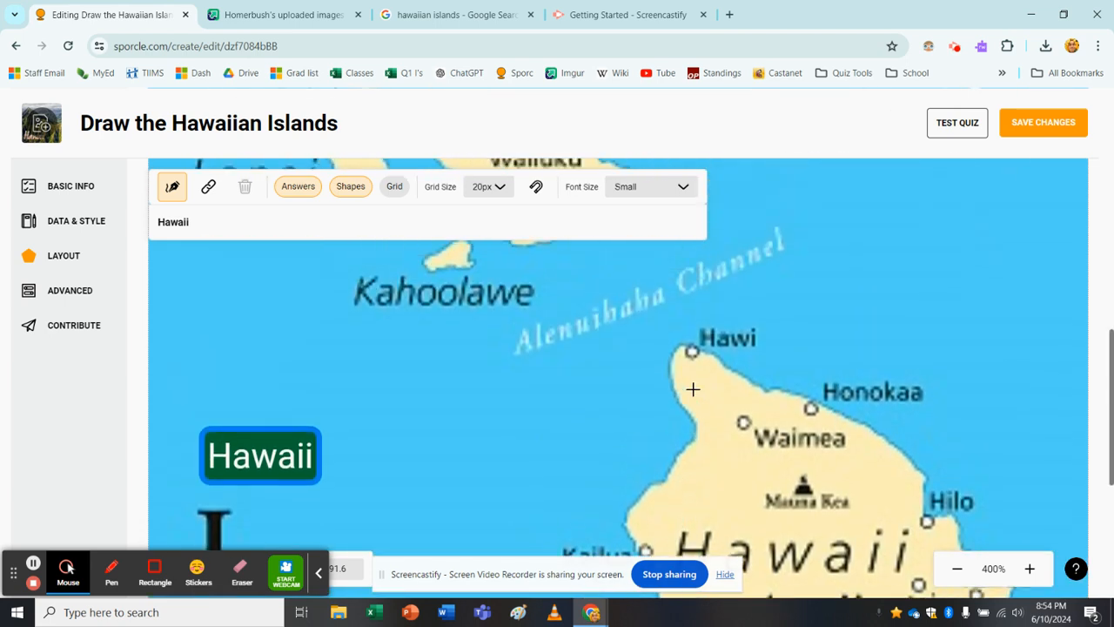
pyautogui.scroll(-5, 681, 401)
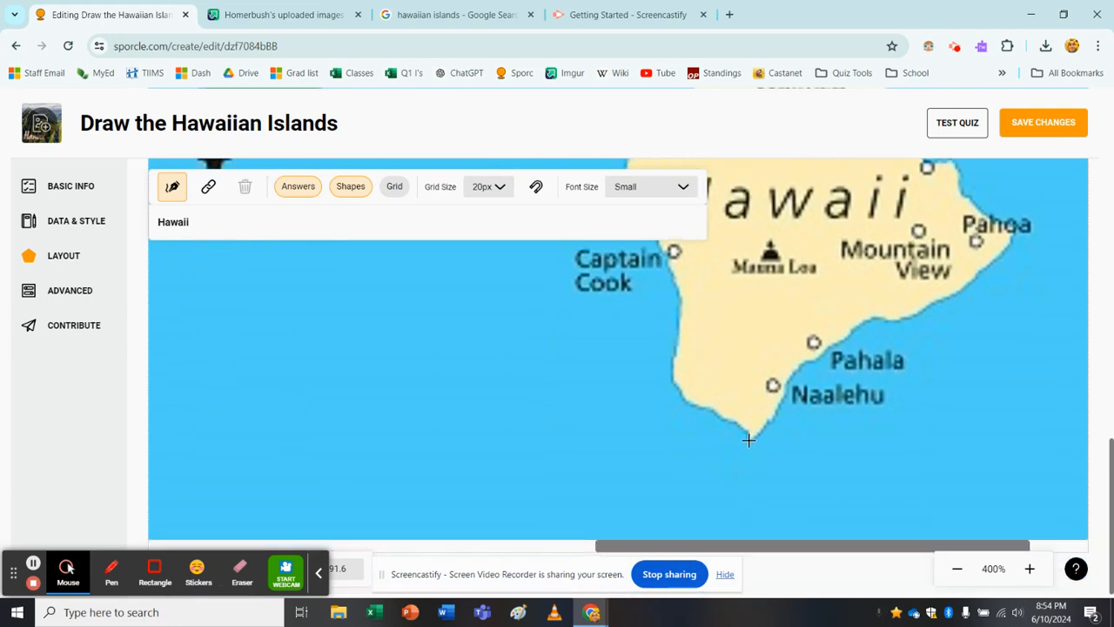
pyautogui.click(748, 440)
pyautogui.click(774, 416)
pyautogui.click(784, 397)
pyautogui.click(802, 364)
pyautogui.click(815, 360)
pyautogui.click(844, 340)
pyautogui.click(850, 329)
pyautogui.click(871, 317)
pyautogui.click(896, 320)
pyautogui.click(934, 302)
pyautogui.click(956, 294)
pyautogui.click(970, 288)
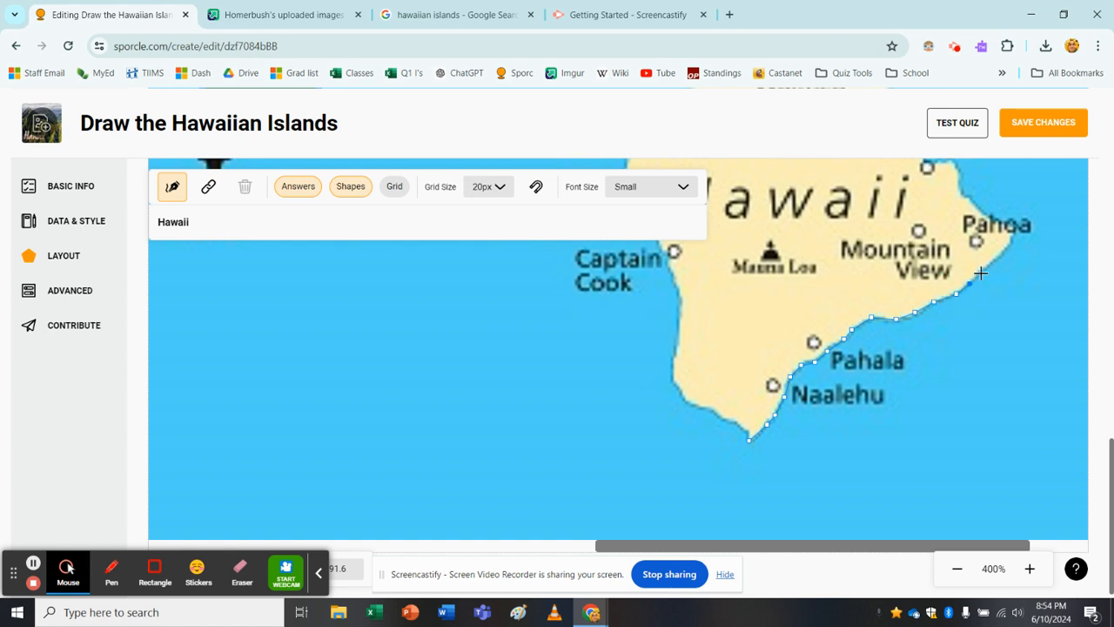
pyautogui.click(983, 270)
pyautogui.click(1002, 254)
pyautogui.click(1011, 232)
# - Continue the shape along Hawaii island's northeast coast, from Pahoa past Hilo and Honokaa to the northern tip at Hawi
pyautogui.click(982, 208)
pyautogui.click(963, 193)
pyautogui.scroll(3, 959, 169)
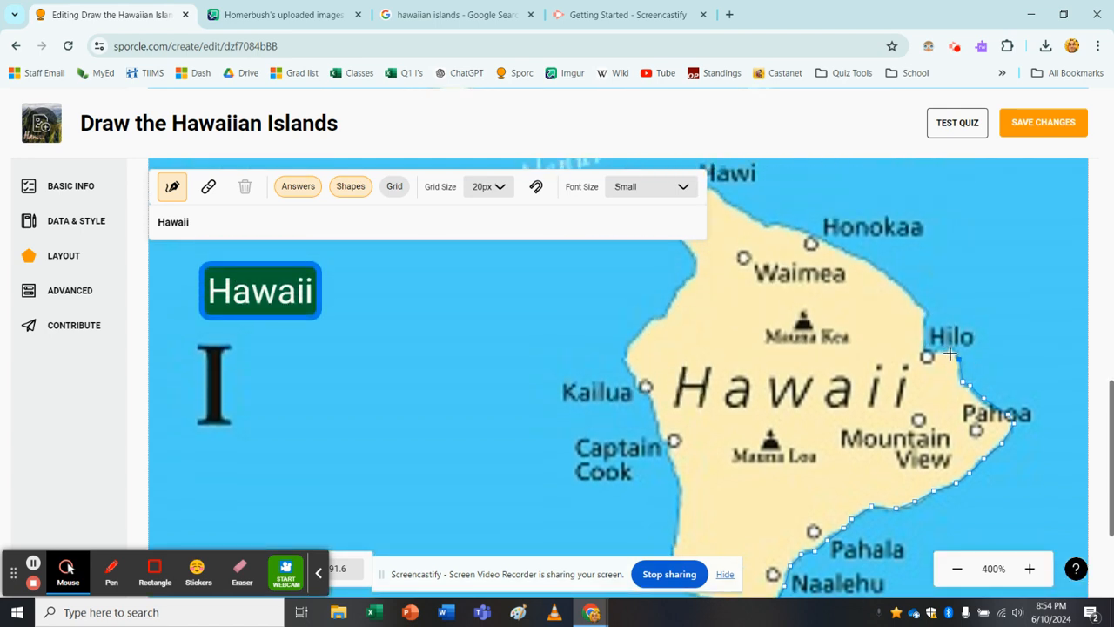
pyautogui.click(954, 352)
pyautogui.click(923, 353)
pyautogui.click(928, 315)
pyautogui.click(911, 297)
pyautogui.click(887, 275)
pyautogui.click(865, 257)
pyautogui.click(830, 244)
pyautogui.click(800, 230)
pyautogui.click(780, 222)
pyautogui.click(768, 228)
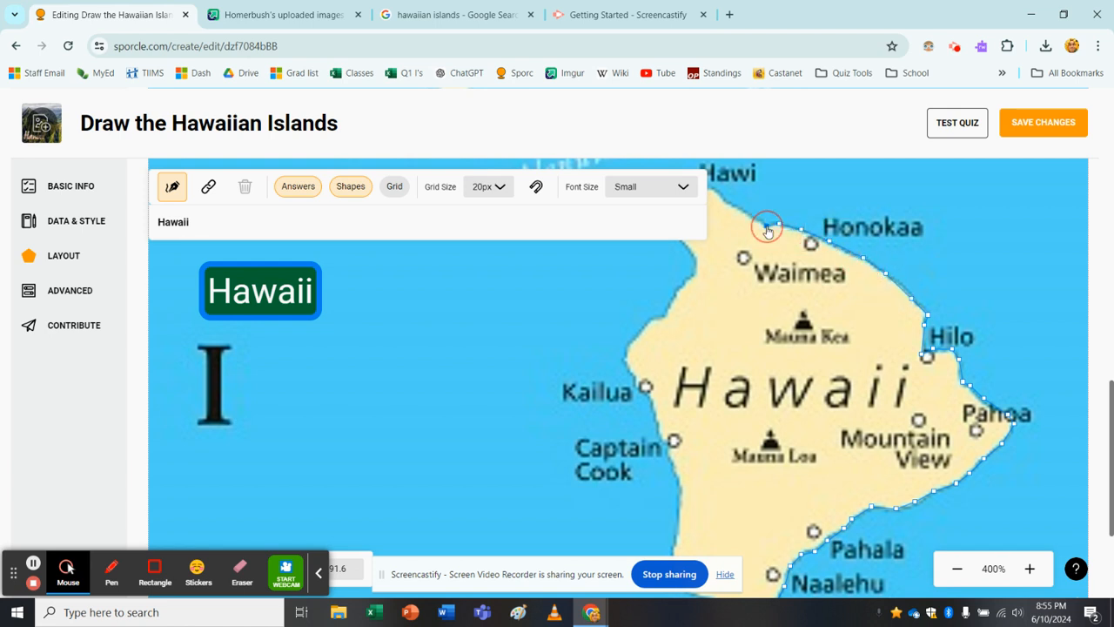
pyautogui.scroll(2, 767, 229)
pyautogui.click(750, 335)
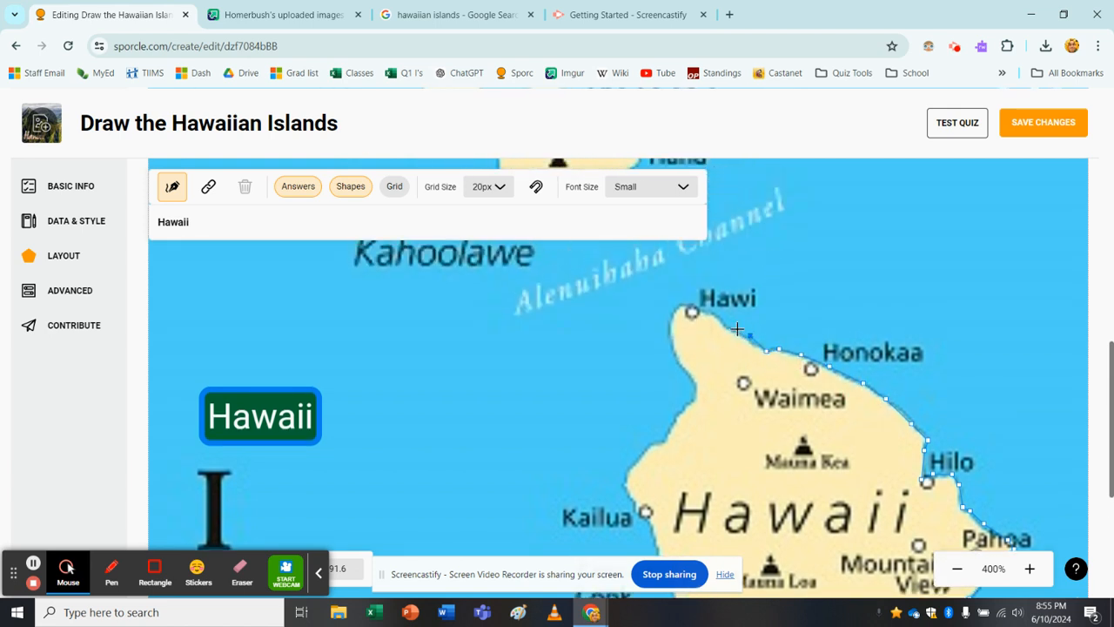
pyautogui.click(728, 325)
pyautogui.click(711, 310)
pyautogui.click(683, 304)
# - Continue the shape down Hawaii island's west coast past Kailua to the southern tip, ending with a point just offshore below it
pyautogui.click(670, 321)
pyautogui.click(674, 345)
pyautogui.click(681, 364)
pyautogui.click(694, 383)
pyautogui.click(675, 414)
pyautogui.click(665, 439)
pyautogui.click(648, 442)
pyautogui.click(636, 459)
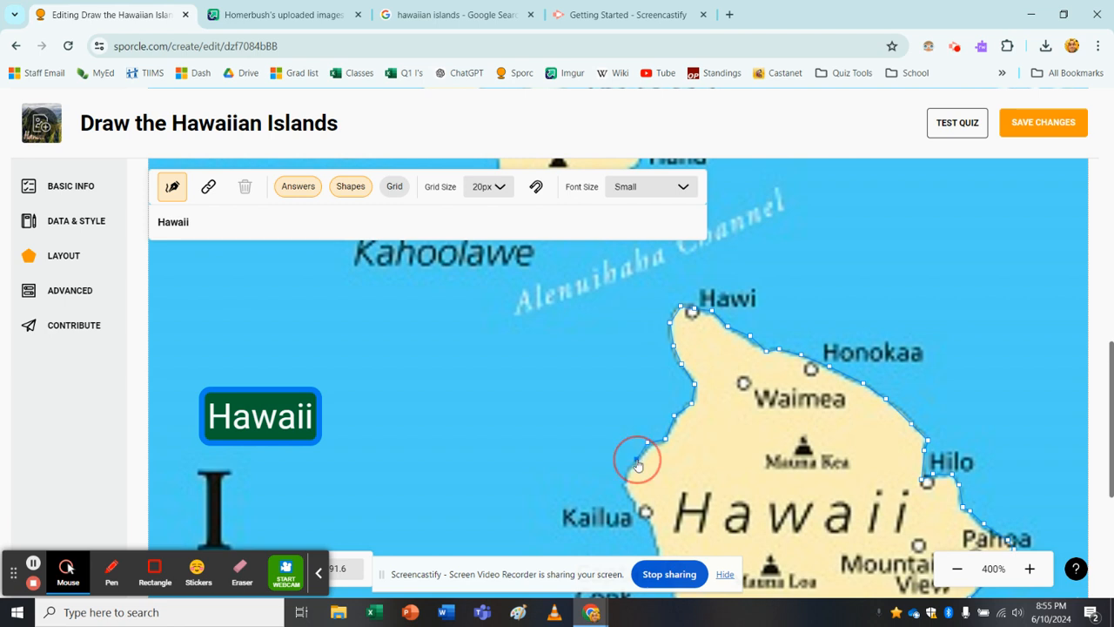
pyautogui.click(626, 476)
pyautogui.click(631, 494)
pyautogui.scroll(-2, 633, 496)
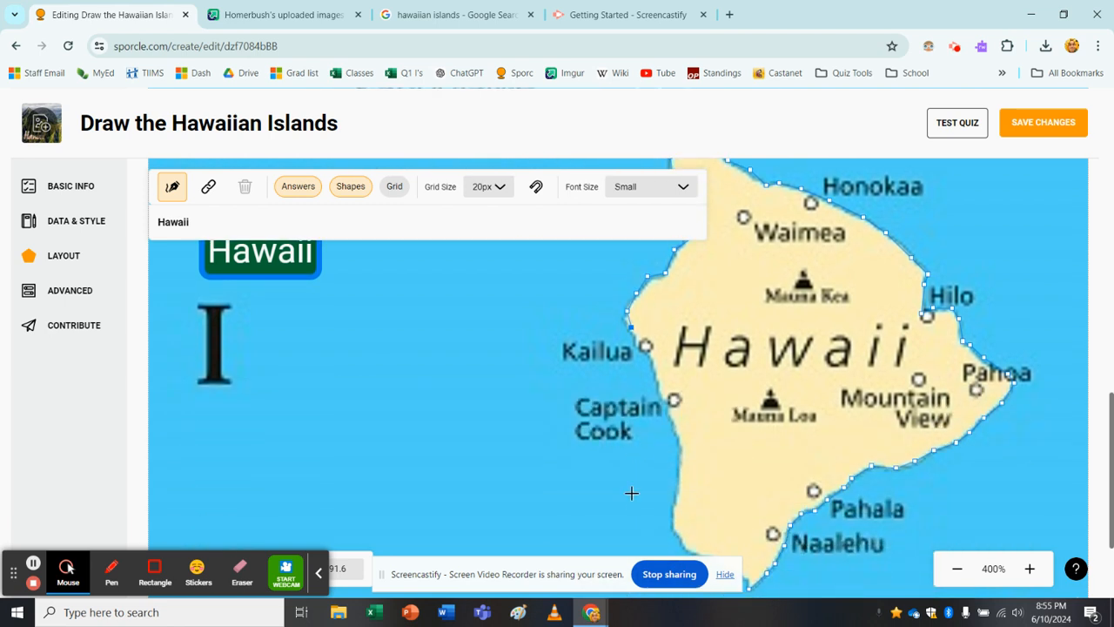
pyautogui.click(644, 345)
pyautogui.click(654, 378)
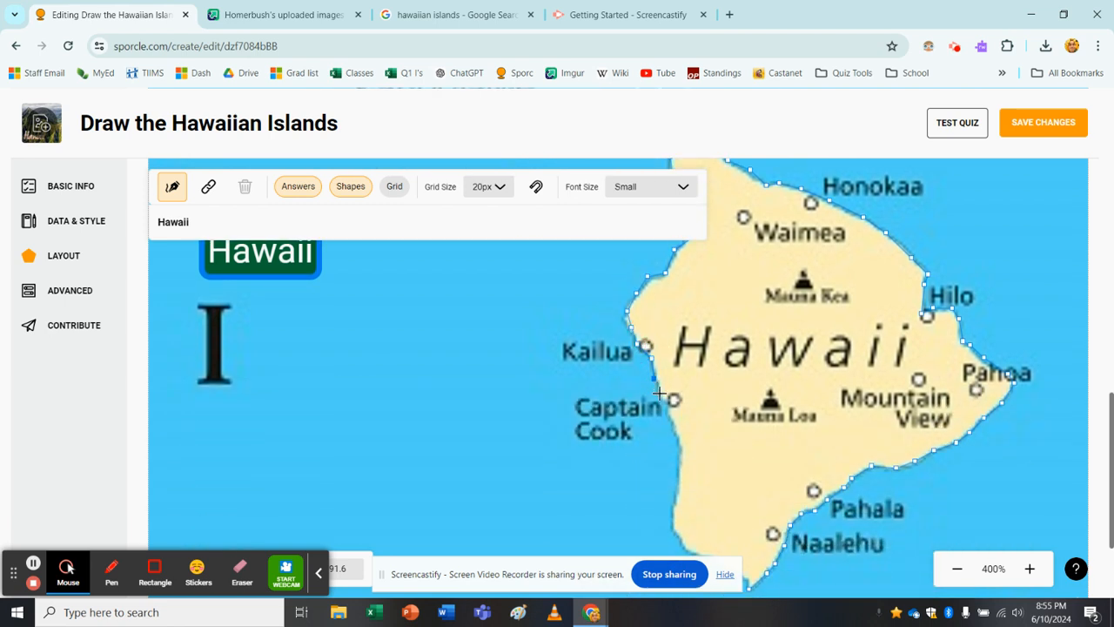
pyautogui.click(682, 459)
pyautogui.click(679, 478)
pyautogui.click(671, 503)
pyautogui.scroll(-2, 671, 504)
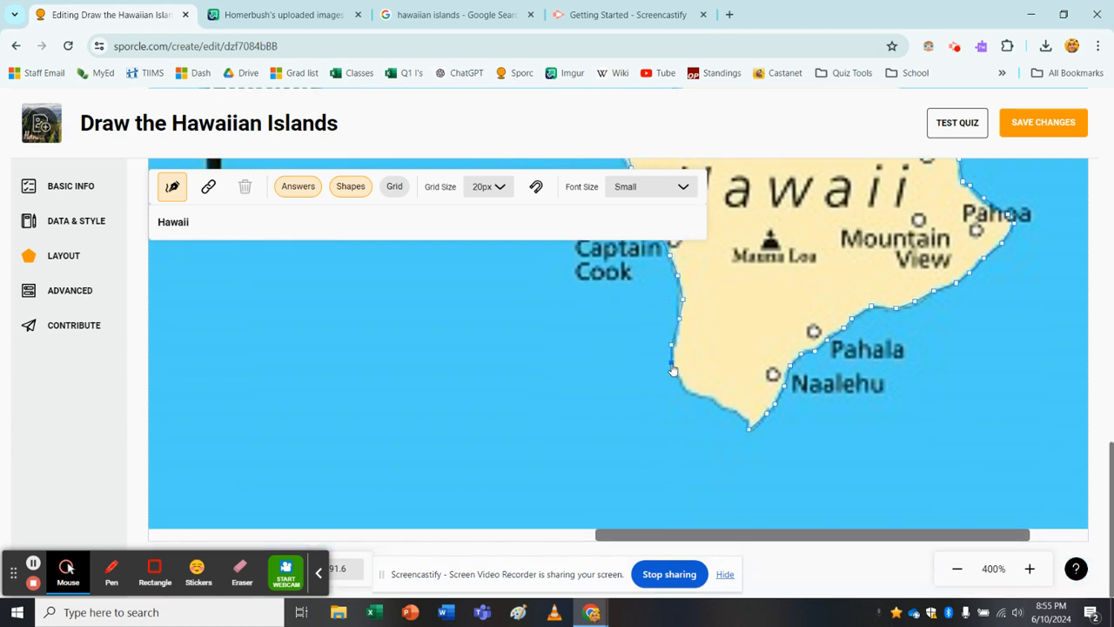
pyautogui.click(679, 376)
pyautogui.click(702, 397)
pyautogui.click(716, 400)
pyautogui.click(729, 409)
pyautogui.click(741, 415)
pyautogui.click(746, 418)
pyautogui.click(748, 457)
# - Extend the same shape to Kahoolawe, trace around the island, and add a point in the ocean just south of it
pyautogui.scroll(5, 747, 431)
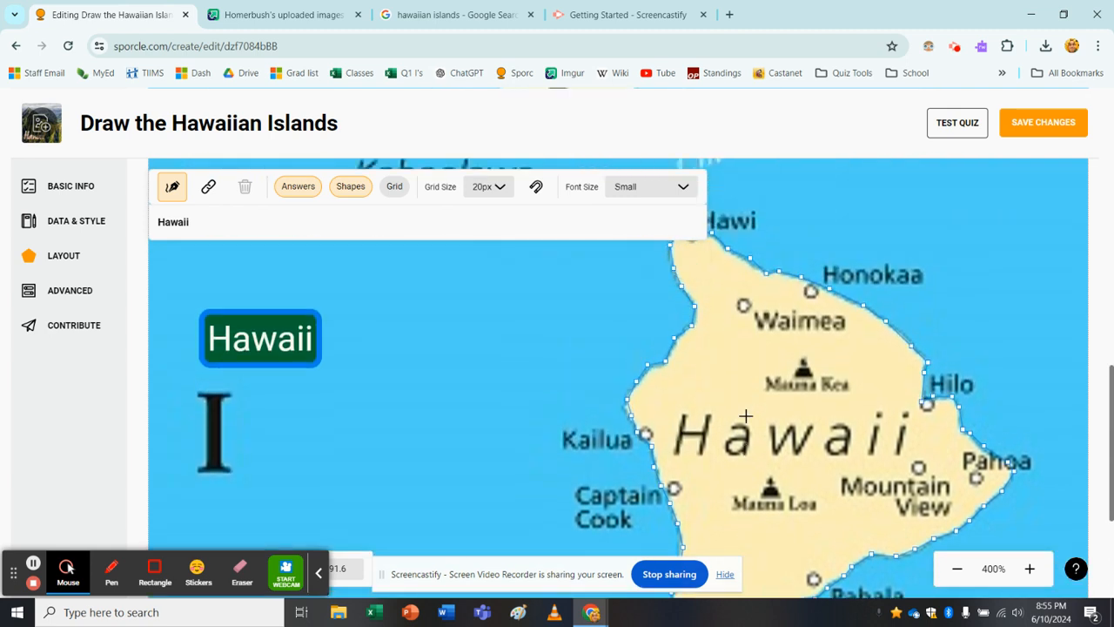
pyautogui.scroll(5, 746, 416)
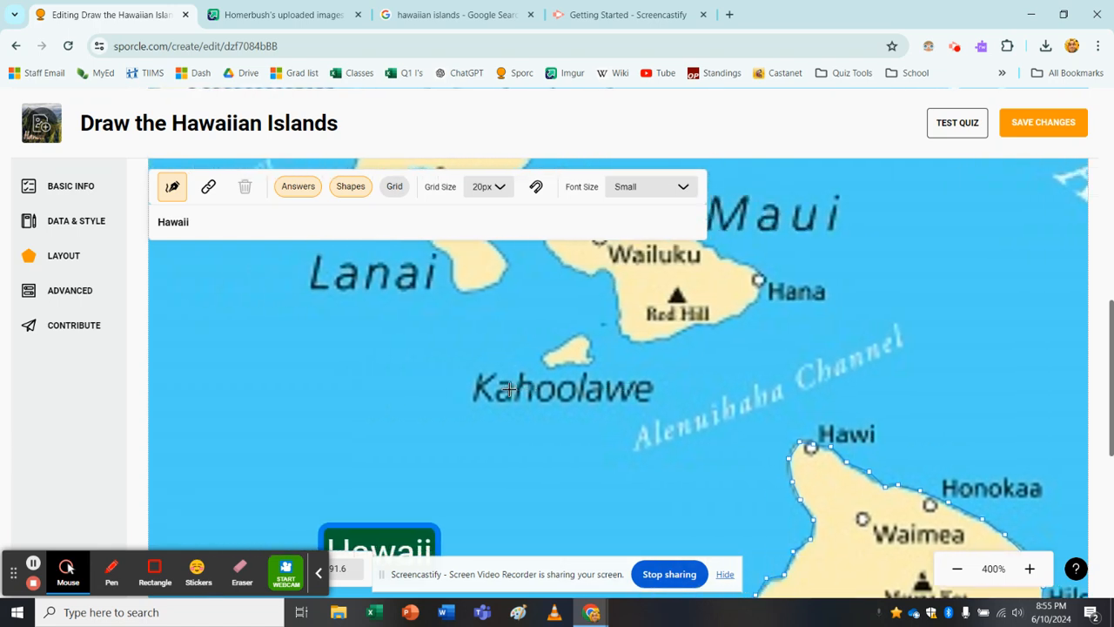
pyautogui.scroll(1, 515, 388)
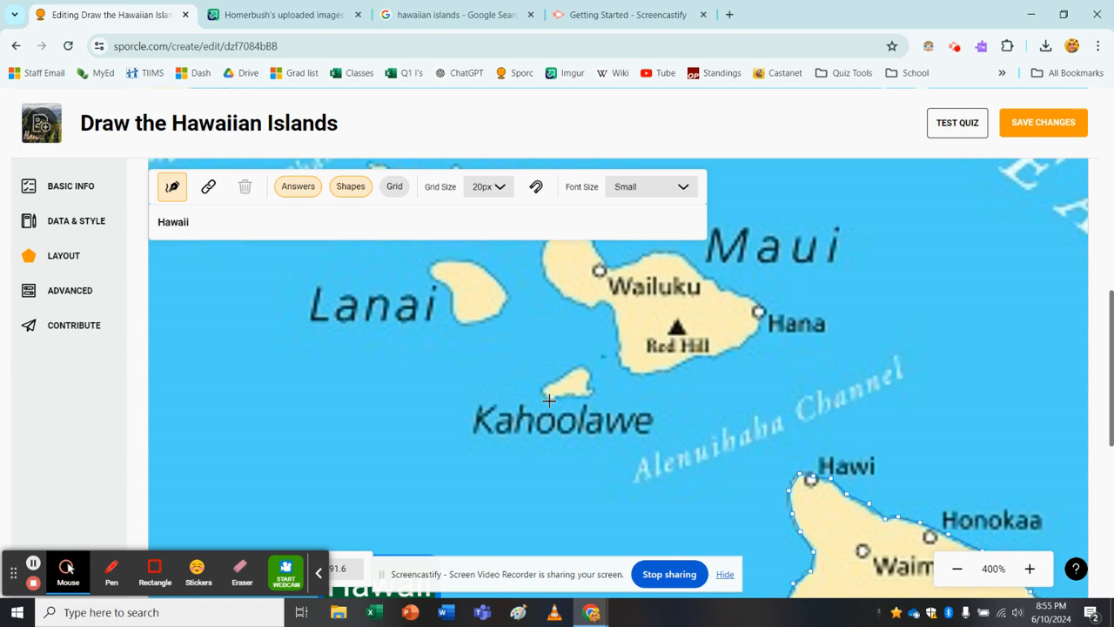
pyautogui.click(549, 400)
pyautogui.click(568, 396)
pyautogui.click(589, 397)
pyautogui.click(564, 376)
pyautogui.click(549, 381)
pyautogui.click(542, 393)
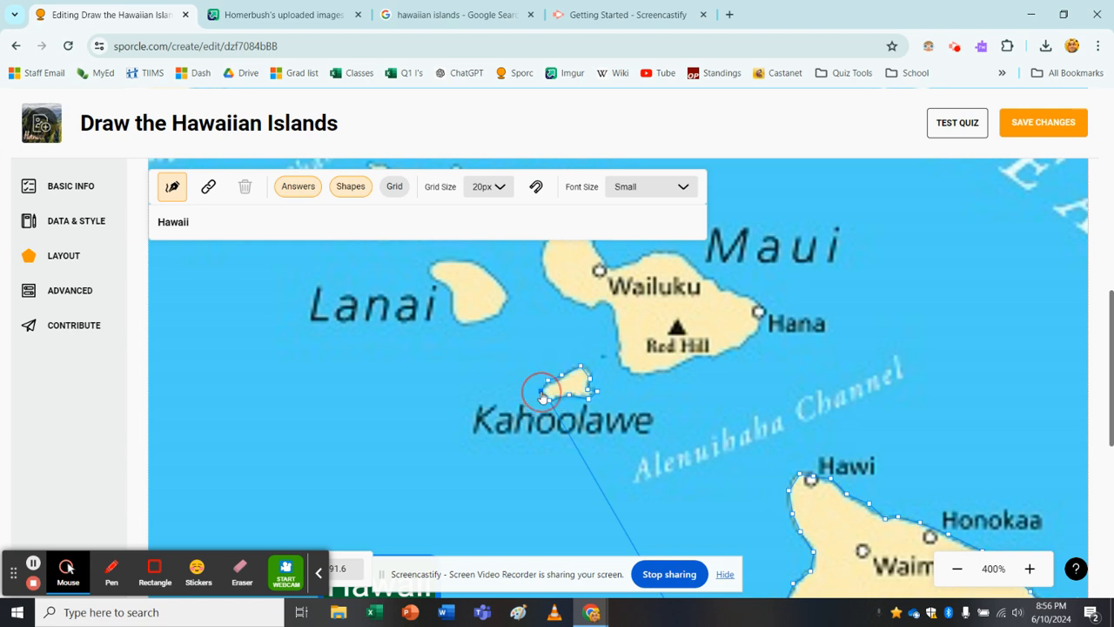
pyautogui.click(548, 439)
# - Extend the same shape to Maui's southern shore, trace the whole coastline, and finish with a point just offshore to the south
pyautogui.hscroll(3, 655, 392)
pyautogui.scroll(2, 654, 391)
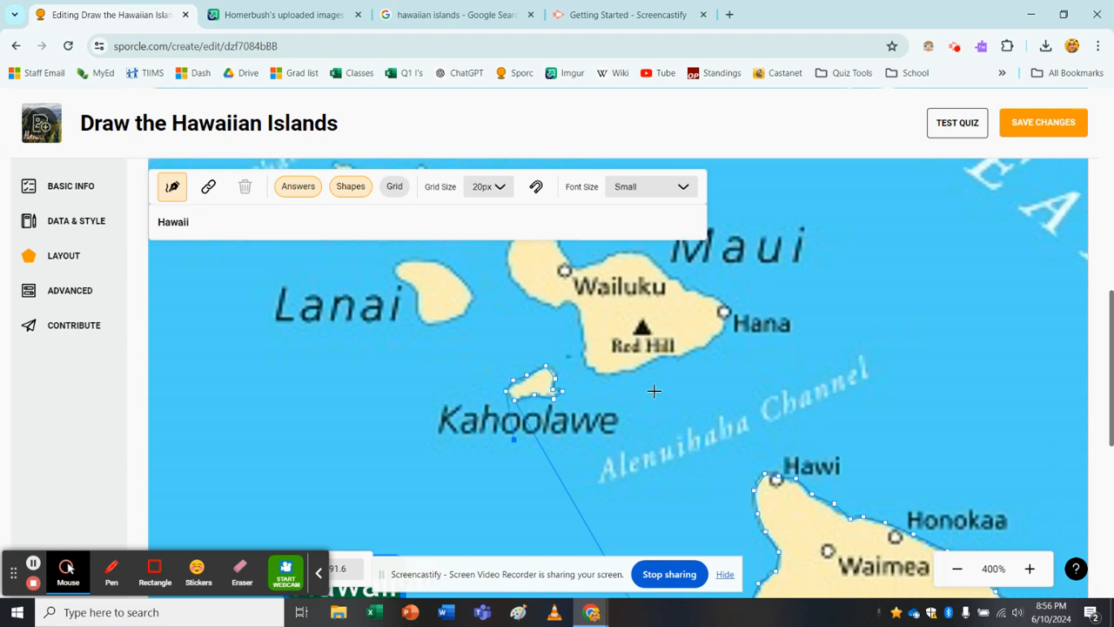
pyautogui.click(569, 412)
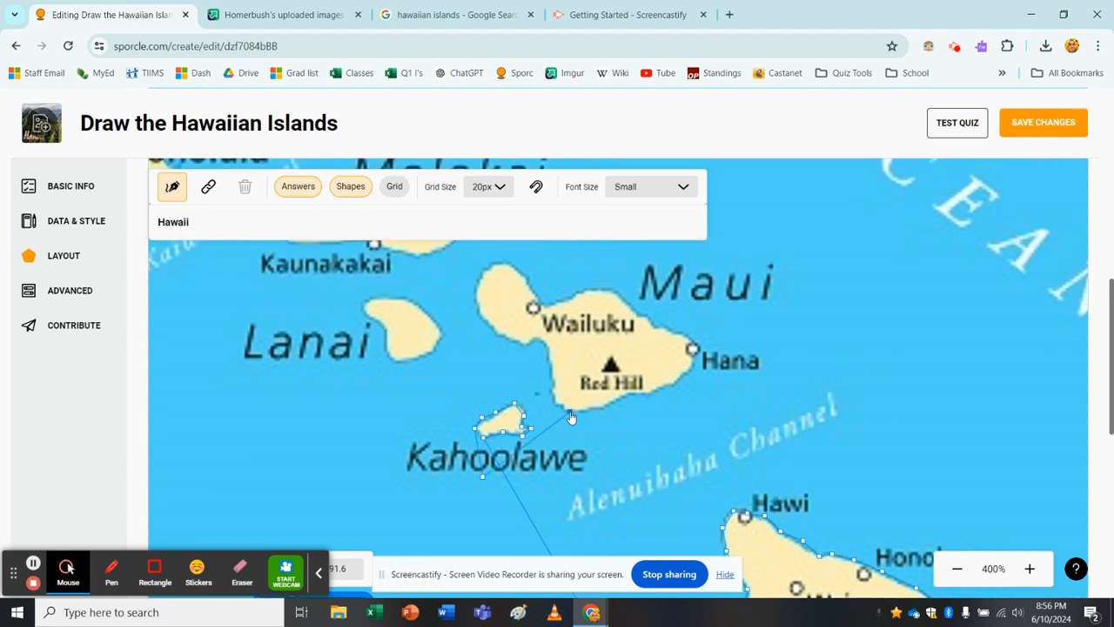
pyautogui.click(595, 409)
pyautogui.click(623, 396)
pyautogui.click(649, 391)
pyautogui.click(671, 382)
pyautogui.click(696, 361)
pyautogui.click(690, 341)
pyautogui.click(673, 332)
pyautogui.click(649, 319)
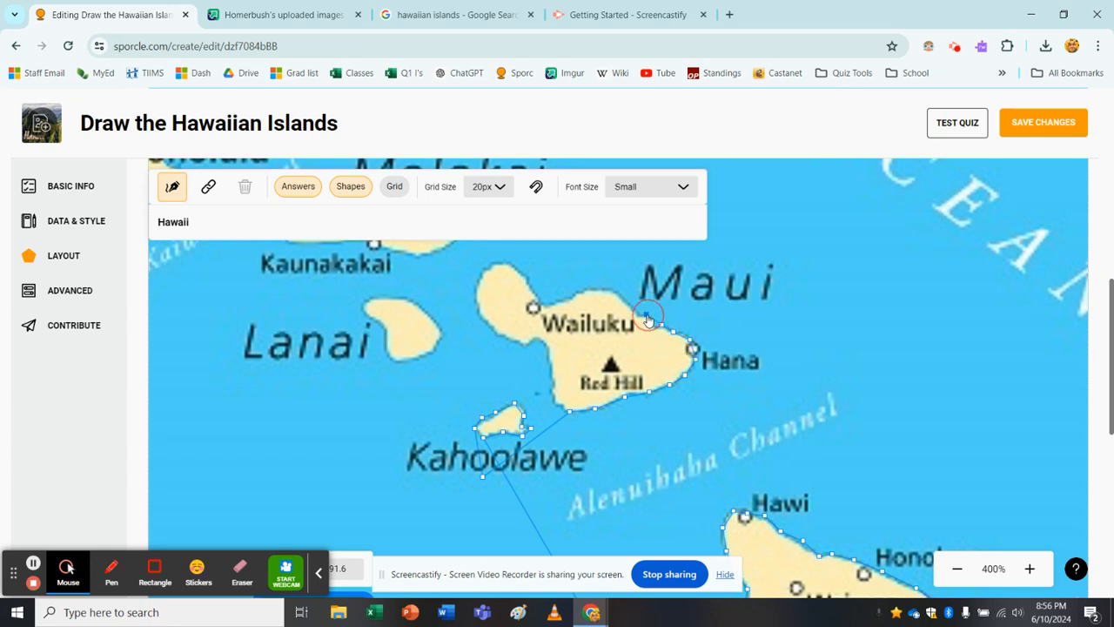
pyautogui.click(634, 311)
pyautogui.click(617, 295)
pyautogui.click(596, 290)
pyautogui.click(576, 294)
pyautogui.click(546, 305)
pyautogui.click(526, 277)
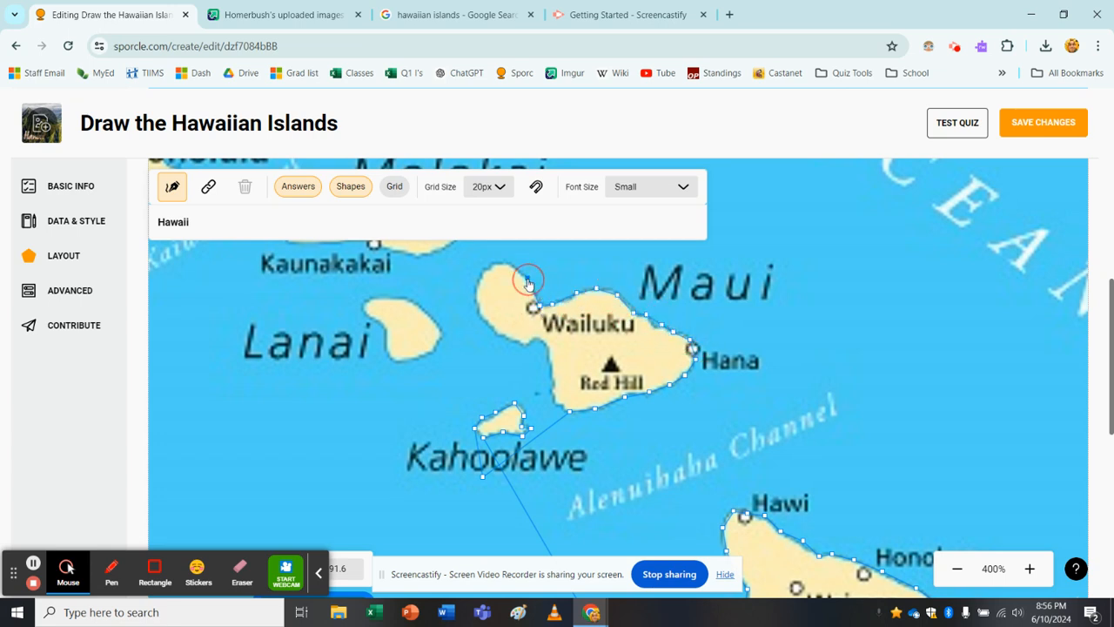
pyautogui.click(506, 261)
pyautogui.click(488, 265)
pyautogui.click(482, 281)
pyautogui.click(480, 297)
pyautogui.click(484, 315)
pyautogui.click(494, 329)
pyautogui.click(524, 343)
pyautogui.click(548, 349)
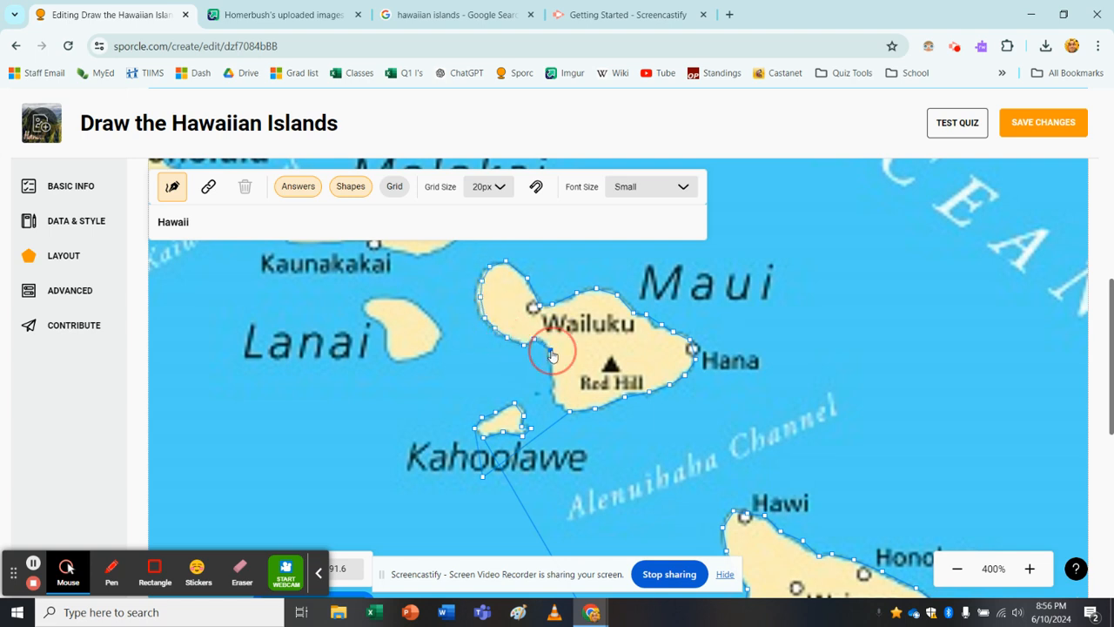
pyautogui.click(551, 366)
pyautogui.click(552, 384)
pyautogui.click(554, 396)
pyautogui.click(569, 435)
# - Extend the same shape to Lanai, trace the island's outline from its southern end, and add a point just south of it
pyautogui.press('Left')
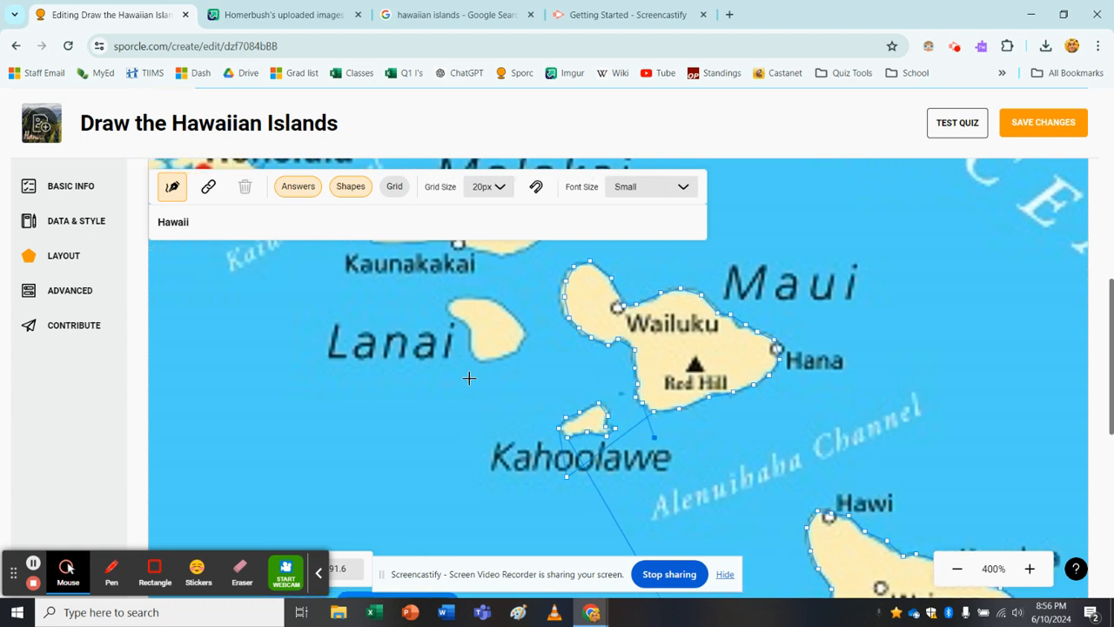
pyautogui.click(476, 364)
pyautogui.click(493, 361)
pyautogui.click(516, 353)
pyautogui.click(524, 340)
pyautogui.click(524, 327)
pyautogui.click(506, 308)
pyautogui.click(492, 300)
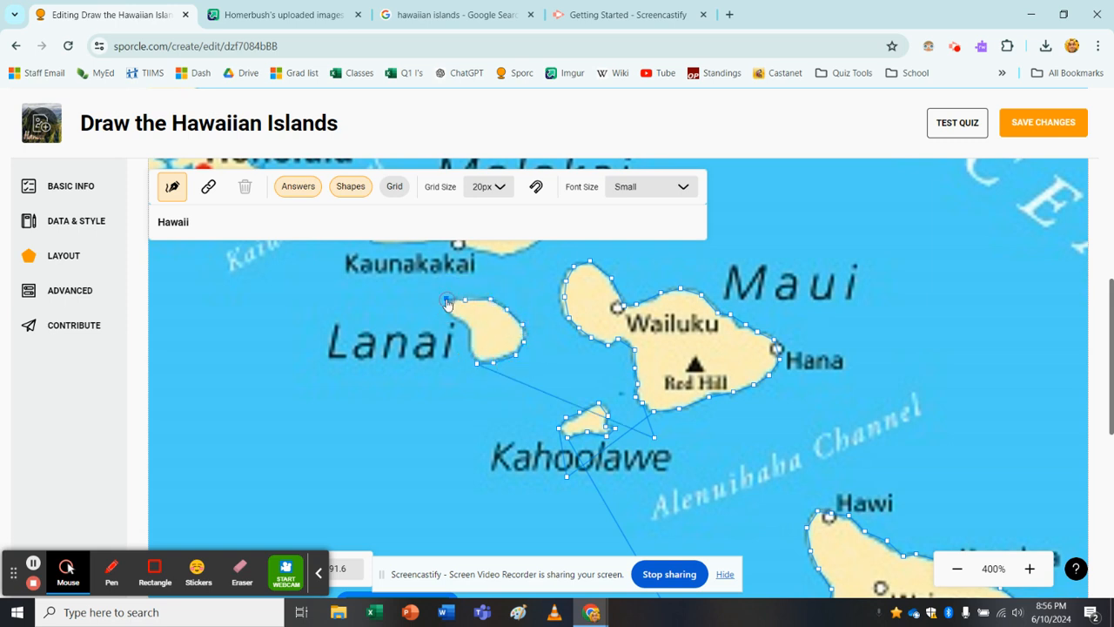
pyautogui.click(448, 312)
pyautogui.click(463, 324)
pyautogui.click(471, 342)
pyautogui.click(471, 357)
pyautogui.click(477, 393)
# - Extend the same shape to Molokai, trace the island's outline from its south shore, and add a point in the water below it
pyautogui.scroll(2, 472, 353)
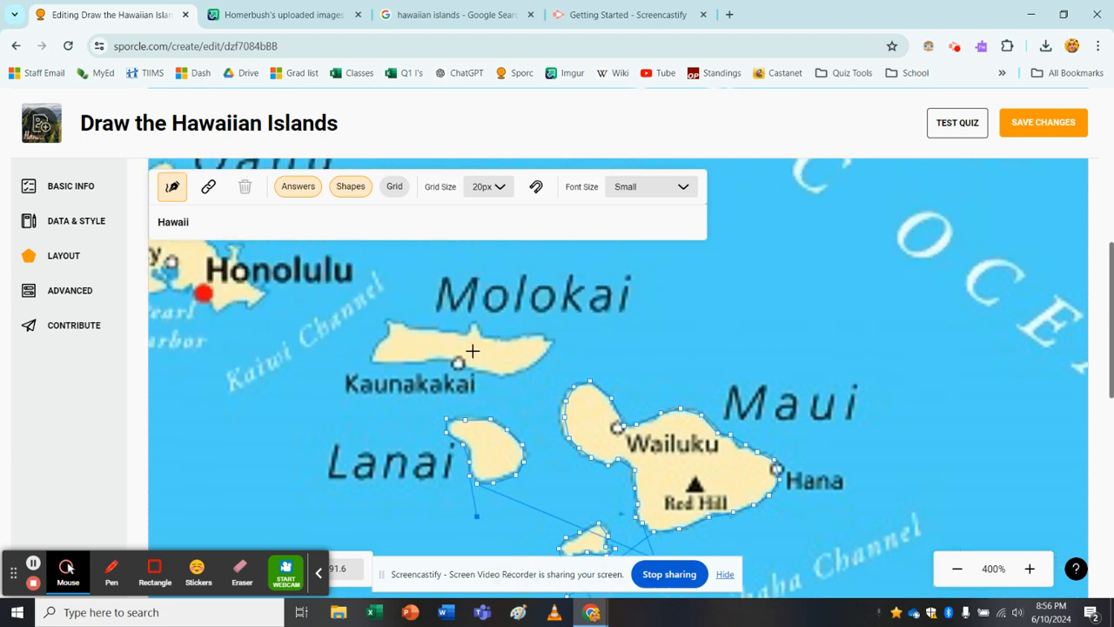
pyautogui.click(503, 383)
pyautogui.click(523, 376)
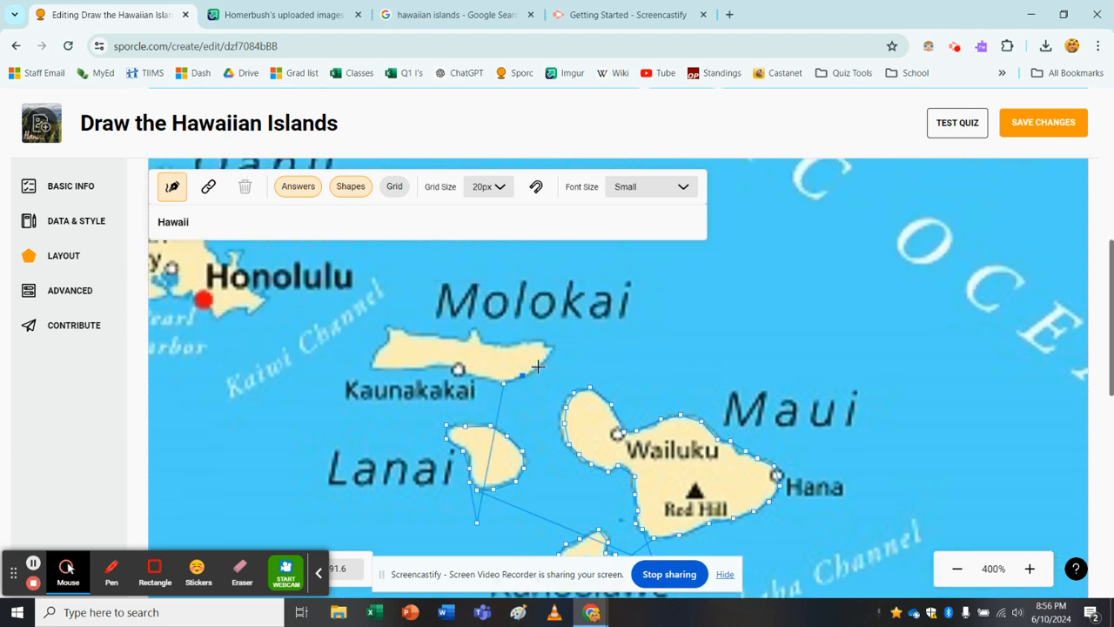
pyautogui.click(552, 354)
pyautogui.click(546, 347)
pyautogui.click(539, 343)
pyautogui.click(511, 347)
pyautogui.click(492, 344)
pyautogui.click(480, 334)
pyautogui.click(473, 334)
pyautogui.click(397, 328)
pyautogui.click(369, 362)
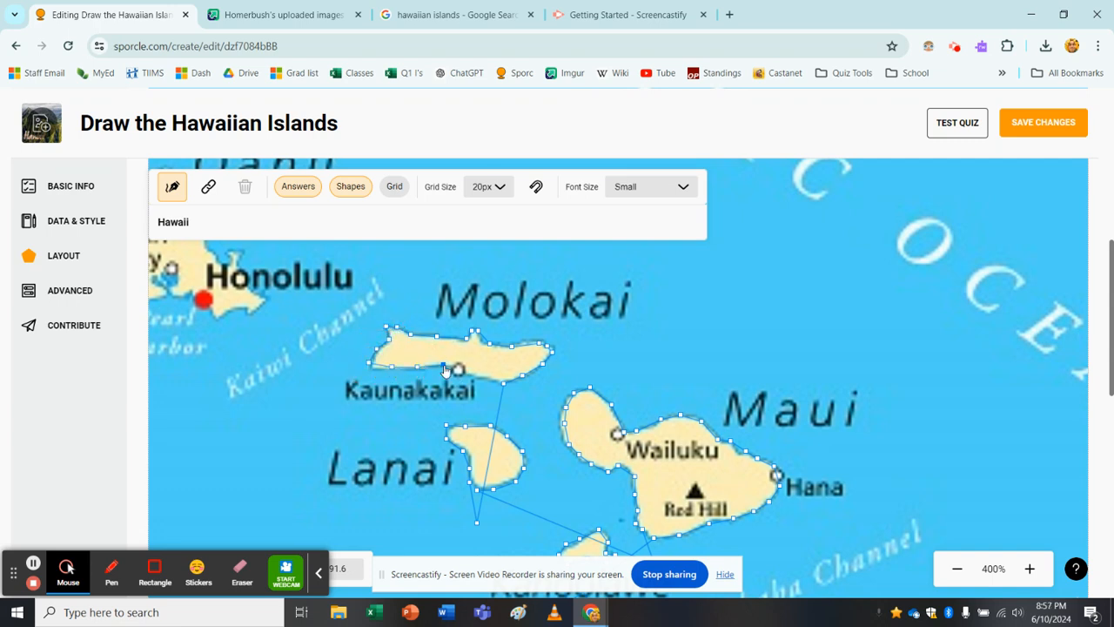
pyautogui.click(459, 371)
pyautogui.click(487, 379)
pyautogui.click(504, 409)
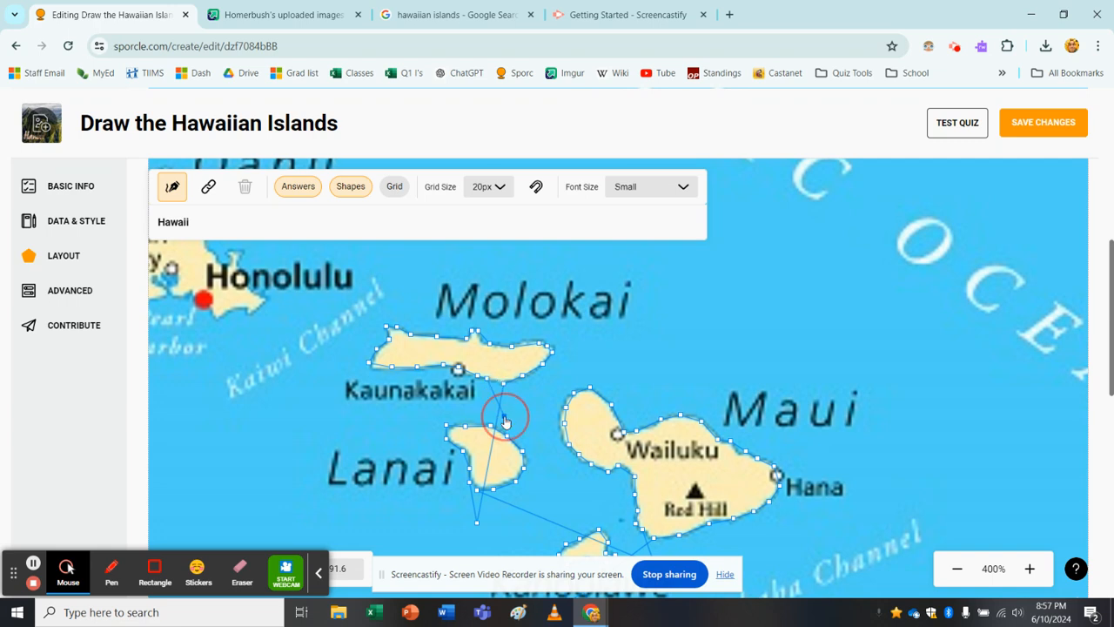
# - Extend the same shape to Oahu's southeastern shore and trace the east, north and west coasts around to just west of Pearl Harbor
pyautogui.hscroll(-5, 379, 358)
pyautogui.scroll(3, 380, 359)
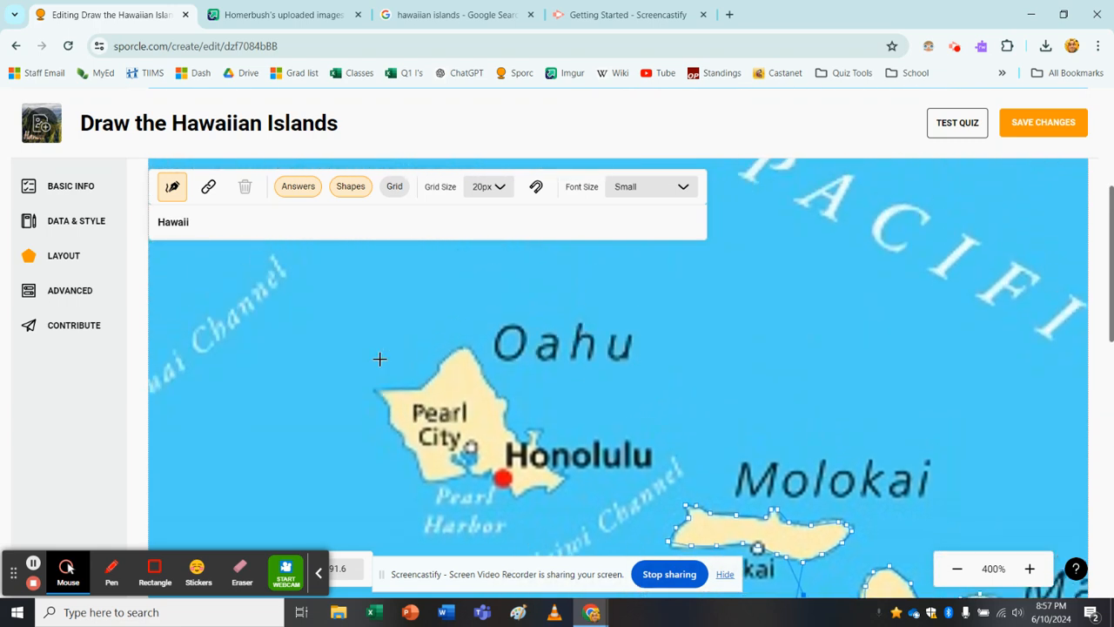
pyautogui.hscroll(-8, 379, 359)
pyautogui.hscroll(8, 379, 359)
pyautogui.scroll(-2, 379, 358)
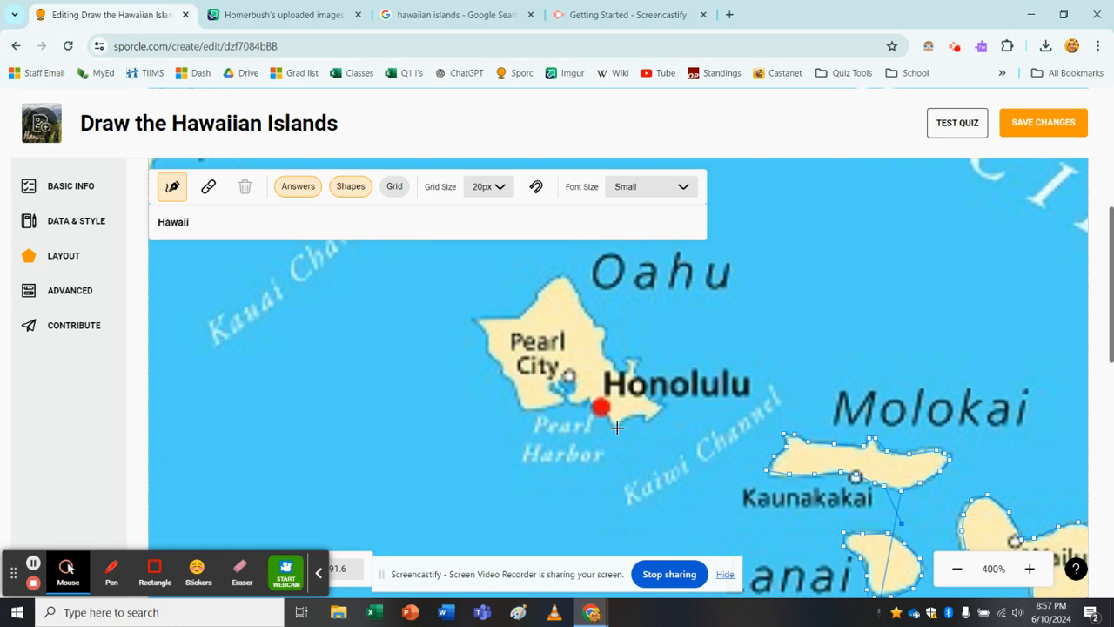
pyautogui.click(639, 416)
pyautogui.click(661, 411)
pyautogui.click(639, 359)
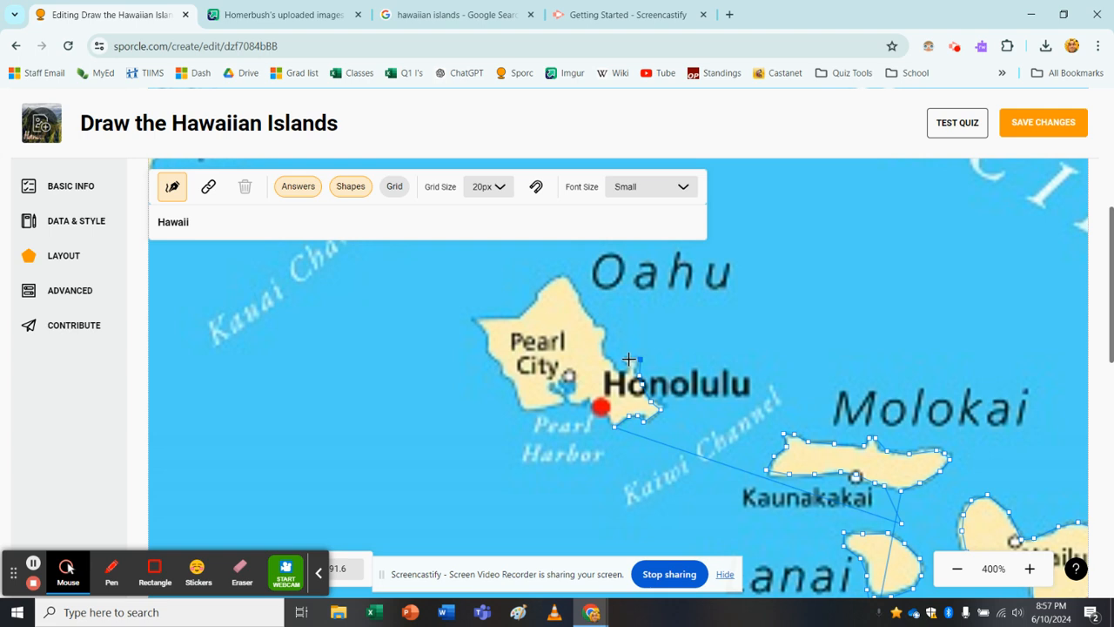
pyautogui.click(627, 359)
pyautogui.click(601, 329)
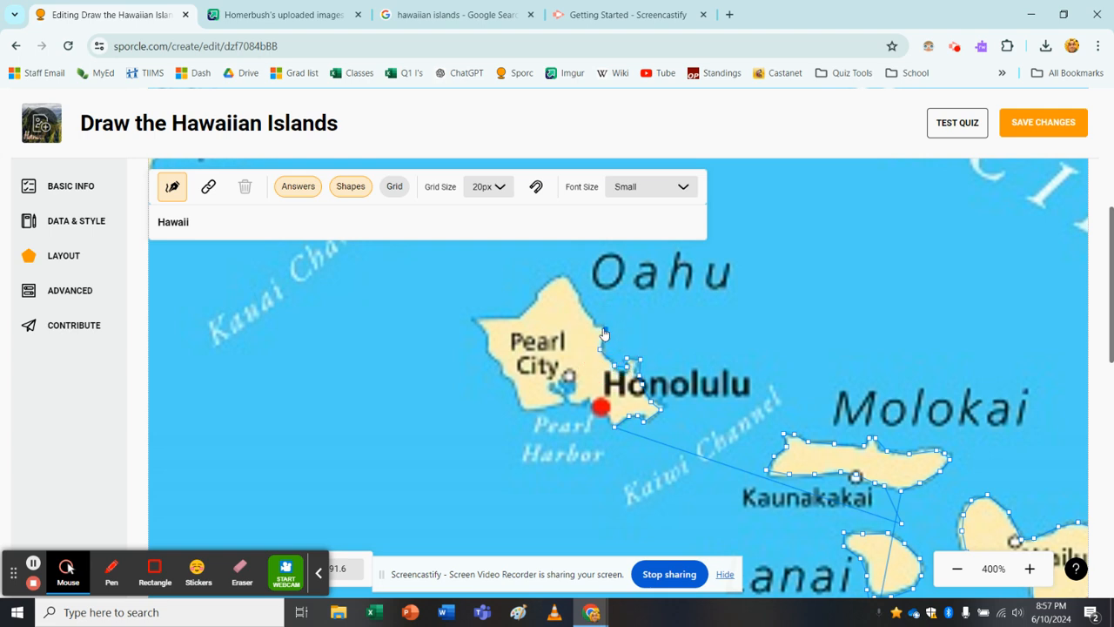
pyautogui.click(575, 284)
pyautogui.click(562, 275)
pyautogui.click(539, 283)
pyautogui.click(531, 295)
pyautogui.click(520, 311)
pyautogui.click(493, 316)
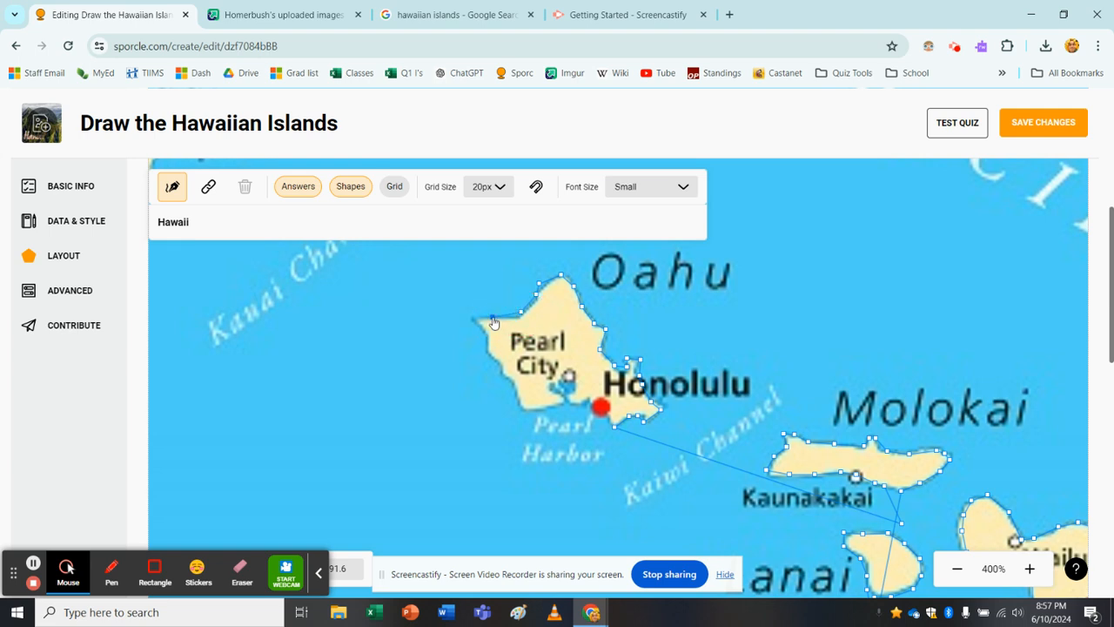
pyautogui.click(474, 319)
pyautogui.click(483, 329)
pyautogui.click(484, 350)
pyautogui.click(495, 362)
pyautogui.click(504, 376)
pyautogui.click(518, 386)
pyautogui.click(521, 402)
pyautogui.click(532, 408)
pyautogui.click(551, 405)
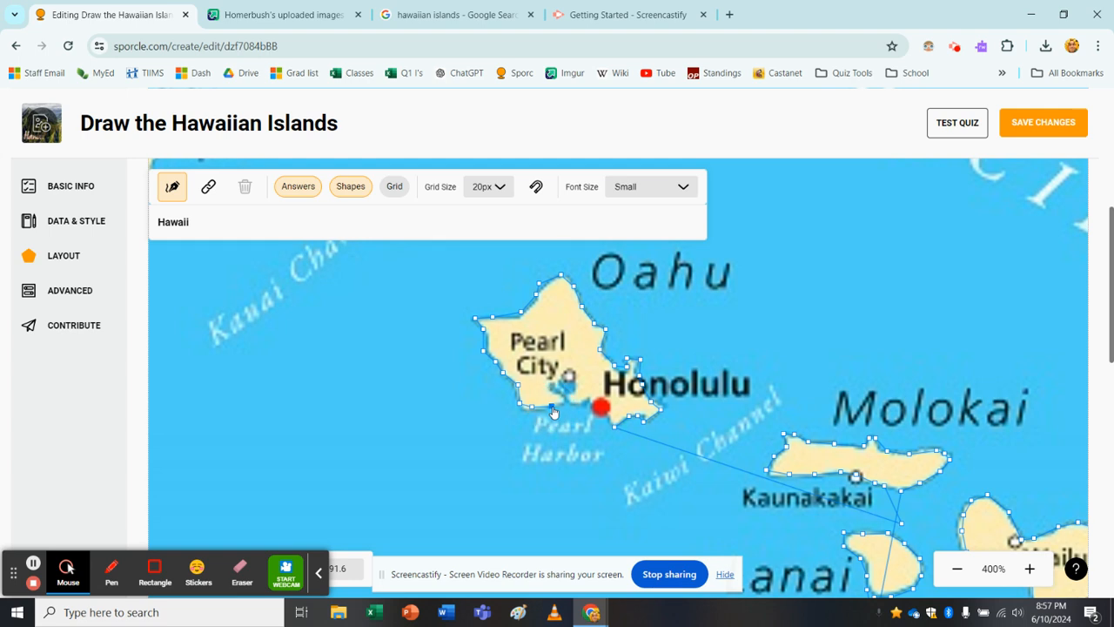
# - Trace the Pearl Harbor inlet and the remaining south coast of Oahu, ending with a point just offshore to the south
pyautogui.click(559, 403)
pyautogui.click(552, 393)
pyautogui.click(550, 382)
pyautogui.click(570, 373)
pyautogui.click(580, 393)
pyautogui.click(571, 393)
pyautogui.click(572, 401)
pyautogui.click(588, 402)
pyautogui.click(606, 414)
pyautogui.click(615, 454)
# - Extend the same shape to Kauai's southern shore, trace the whole coastline, and finish with a point just offshore to the south
pyautogui.hscroll(-5, 514, 376)
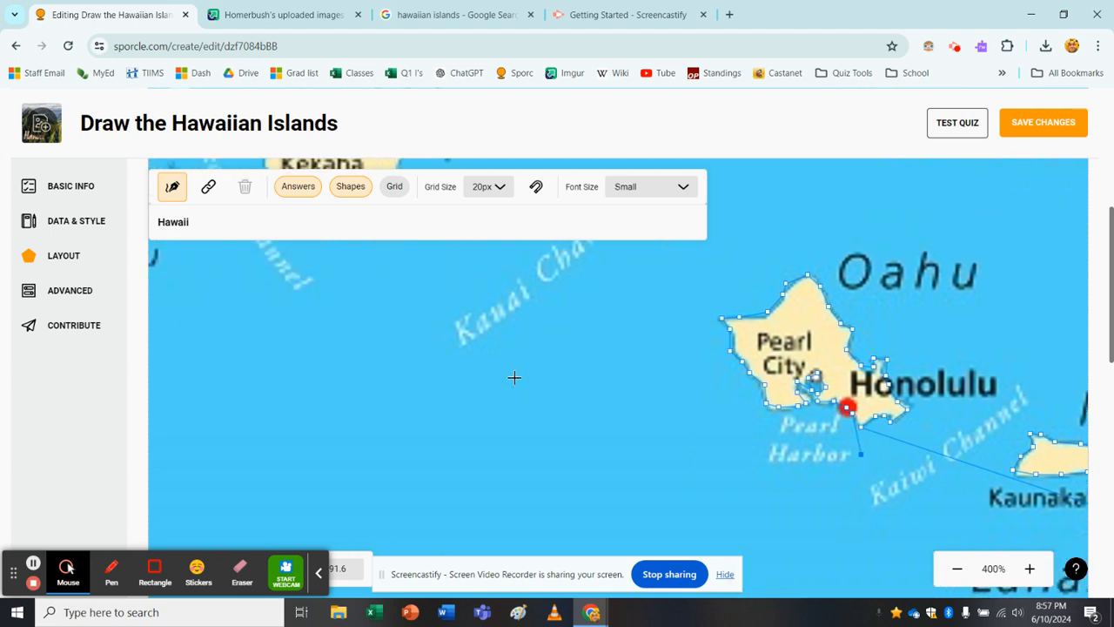
pyautogui.scroll(2, 514, 376)
pyautogui.hscroll(-1, 515, 377)
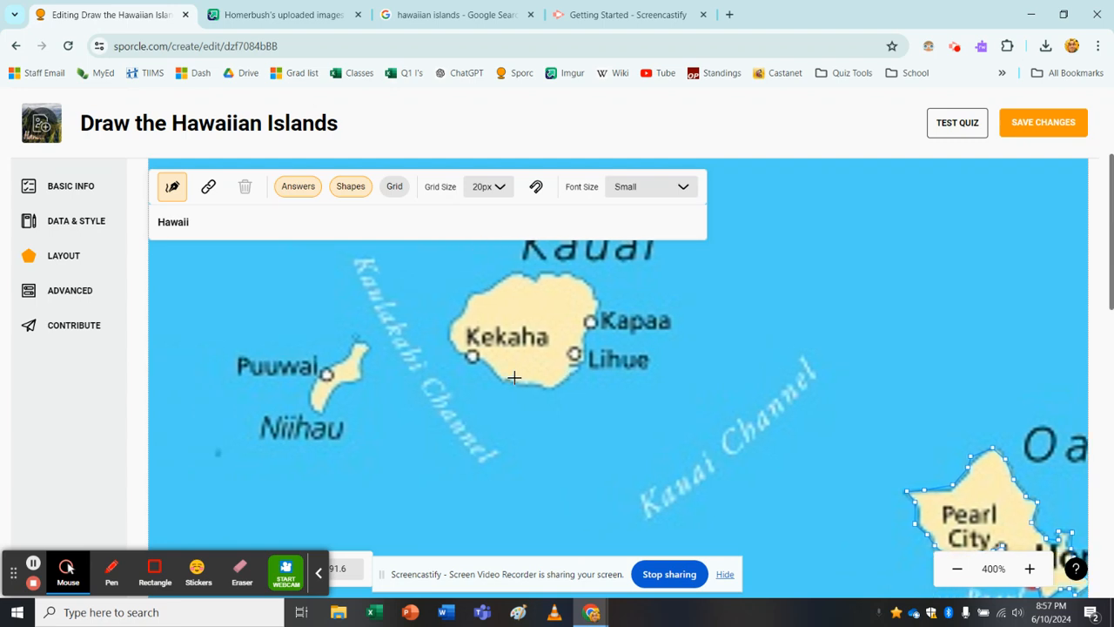
pyautogui.click(551, 391)
pyautogui.click(572, 371)
pyautogui.click(579, 359)
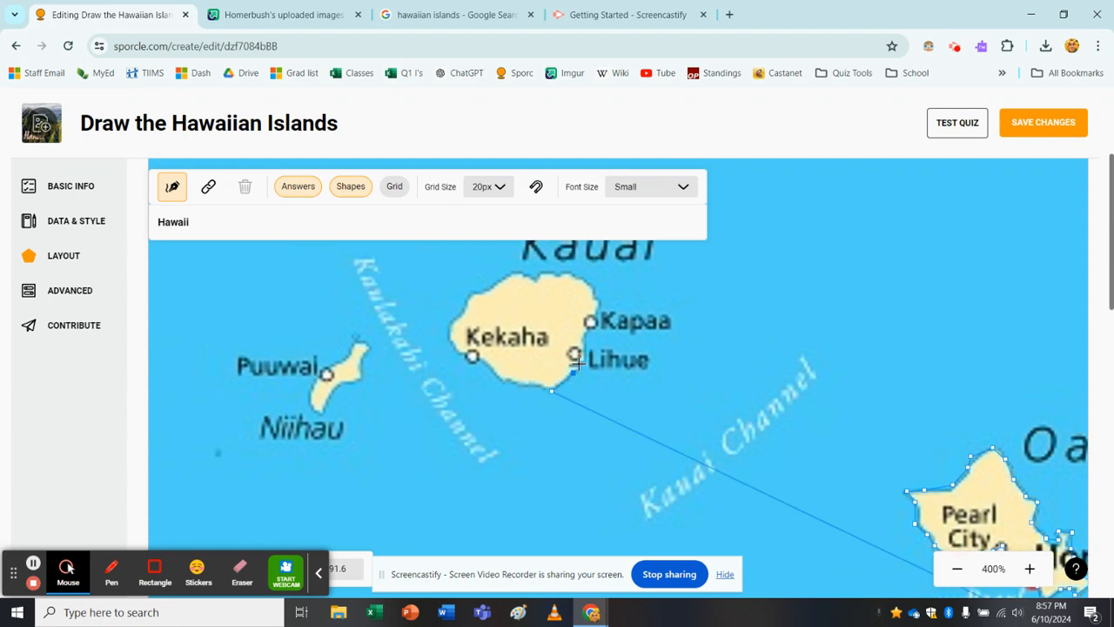
pyautogui.click(583, 338)
pyautogui.click(595, 321)
pyautogui.click(599, 302)
pyautogui.click(593, 288)
pyautogui.click(576, 276)
pyautogui.click(559, 274)
pyautogui.click(541, 276)
pyautogui.click(512, 272)
pyautogui.click(491, 287)
pyautogui.click(471, 294)
pyautogui.click(449, 328)
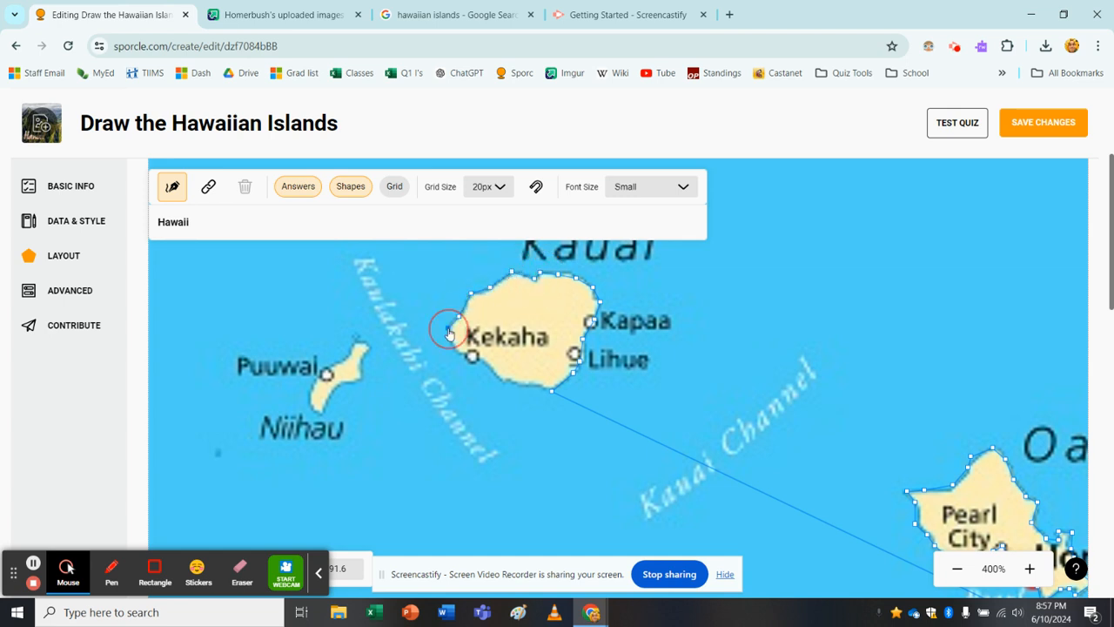
pyautogui.click(452, 344)
pyautogui.click(482, 366)
pyautogui.click(515, 380)
pyautogui.click(537, 385)
pyautogui.click(550, 416)
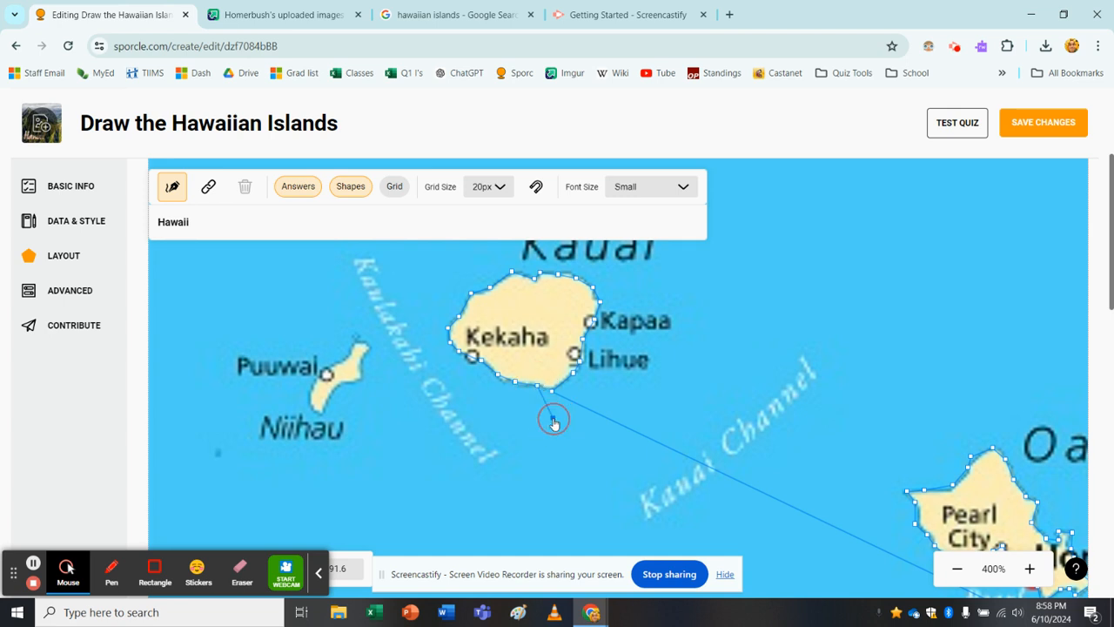
# - Extend the same shape to Niihau, trace the island's outline from its southern end, and add a point just south of it
pyautogui.click(319, 415)
pyautogui.click(336, 384)
pyautogui.click(361, 364)
pyautogui.click(357, 344)
pyautogui.click(347, 360)
pyautogui.click(317, 371)
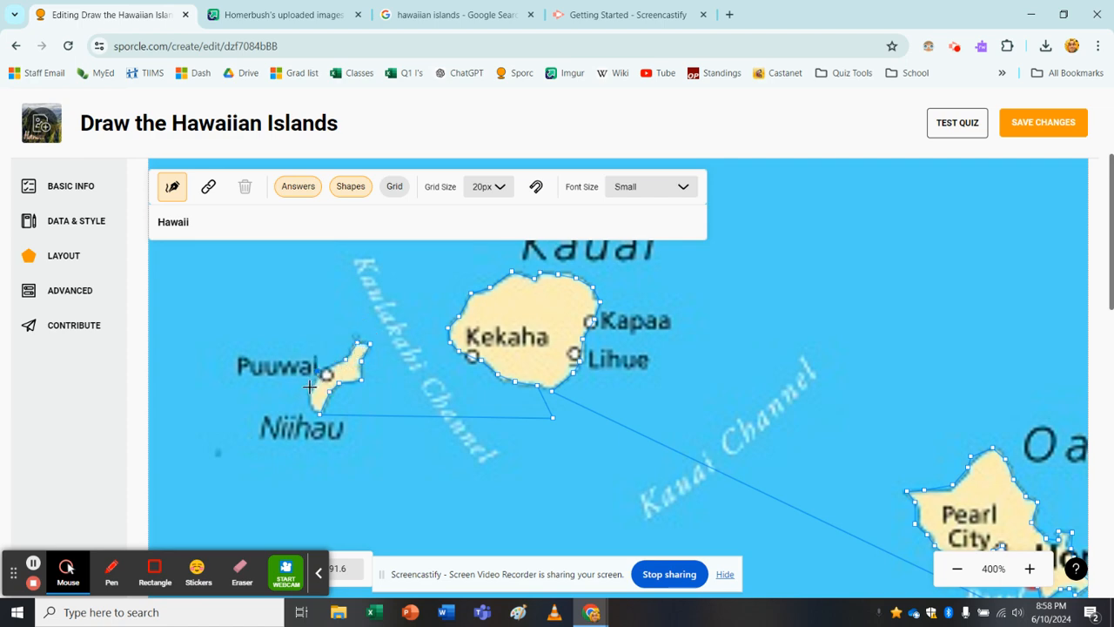
pyautogui.click(311, 390)
pyautogui.click(311, 399)
pyautogui.hscroll(1, 493, 437)
pyautogui.scroll(-1, 492, 437)
pyautogui.press('super+Tab')
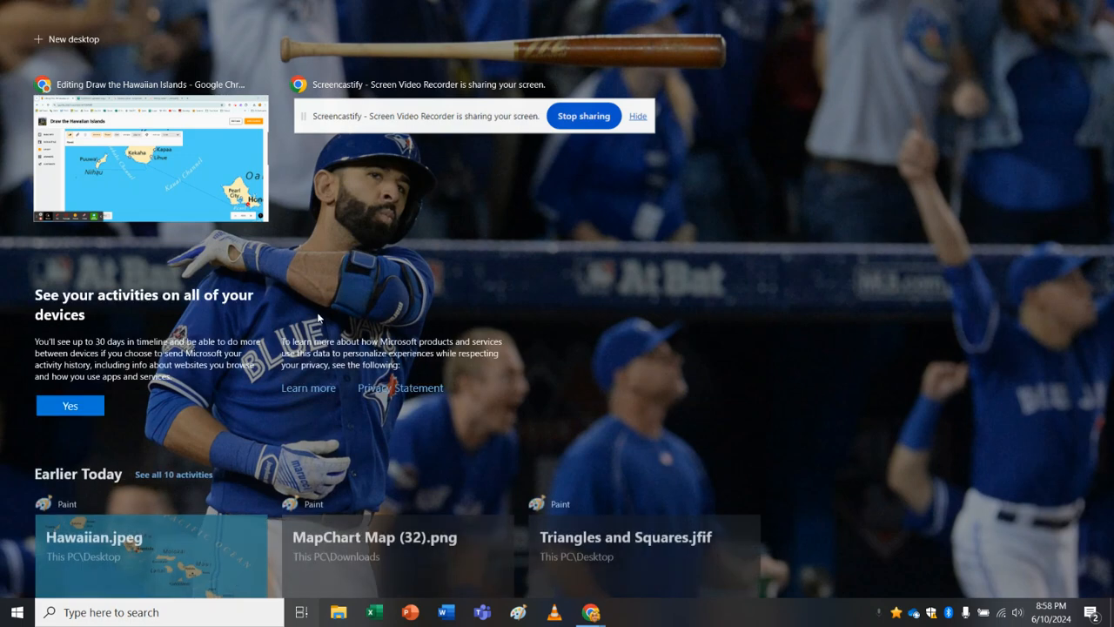
pyautogui.click(180, 206)
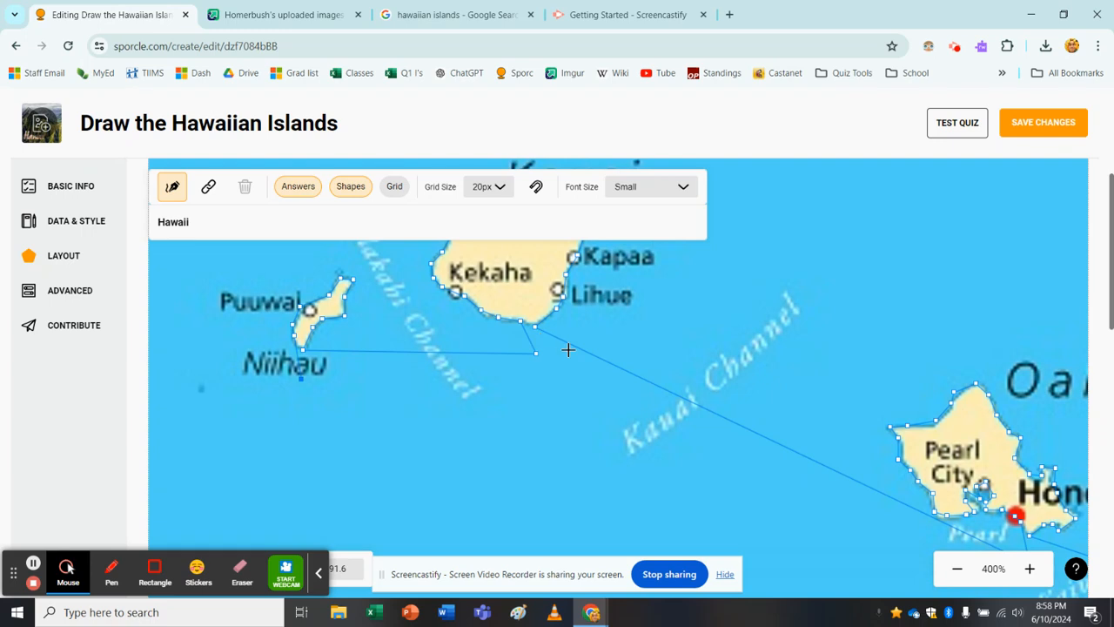
# - Start the shape's return path with points just below the earlier offshore points south of Kauai and Oahu
pyautogui.hscroll(2, 567, 349)
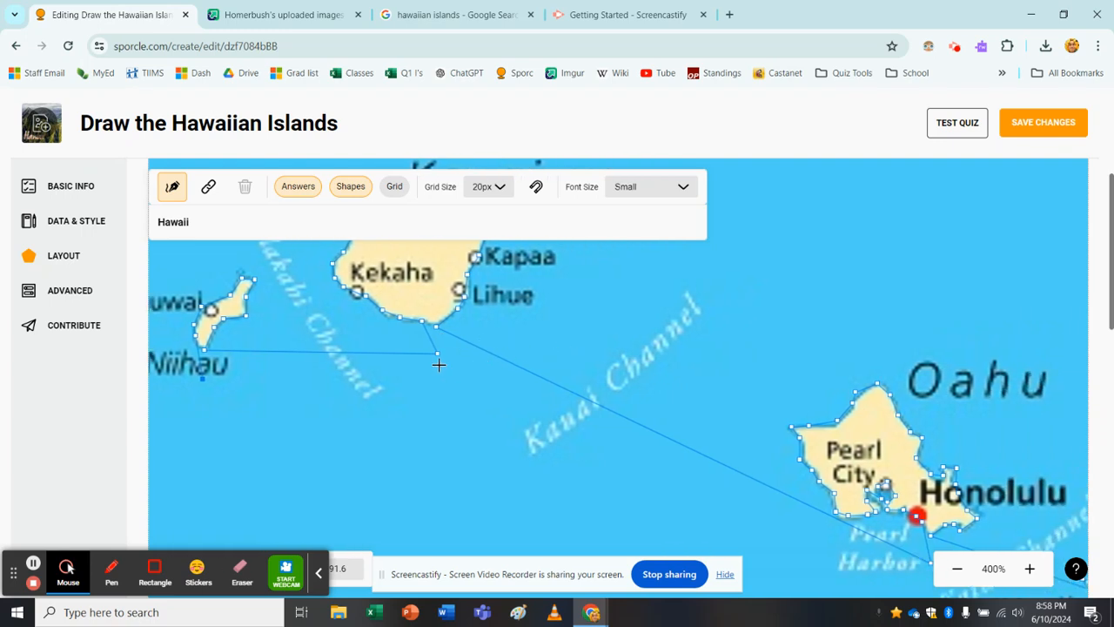
pyautogui.click(437, 366)
pyautogui.scroll(-3, 540, 401)
pyautogui.hscroll(6, 540, 401)
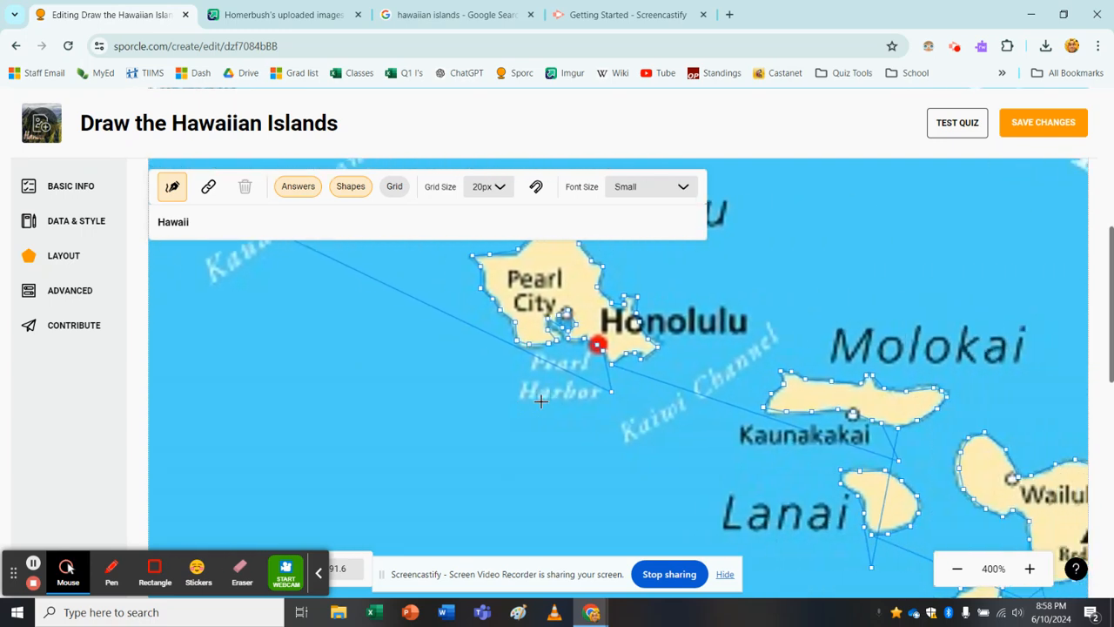
pyautogui.hscroll(1, 540, 401)
pyautogui.click(591, 403)
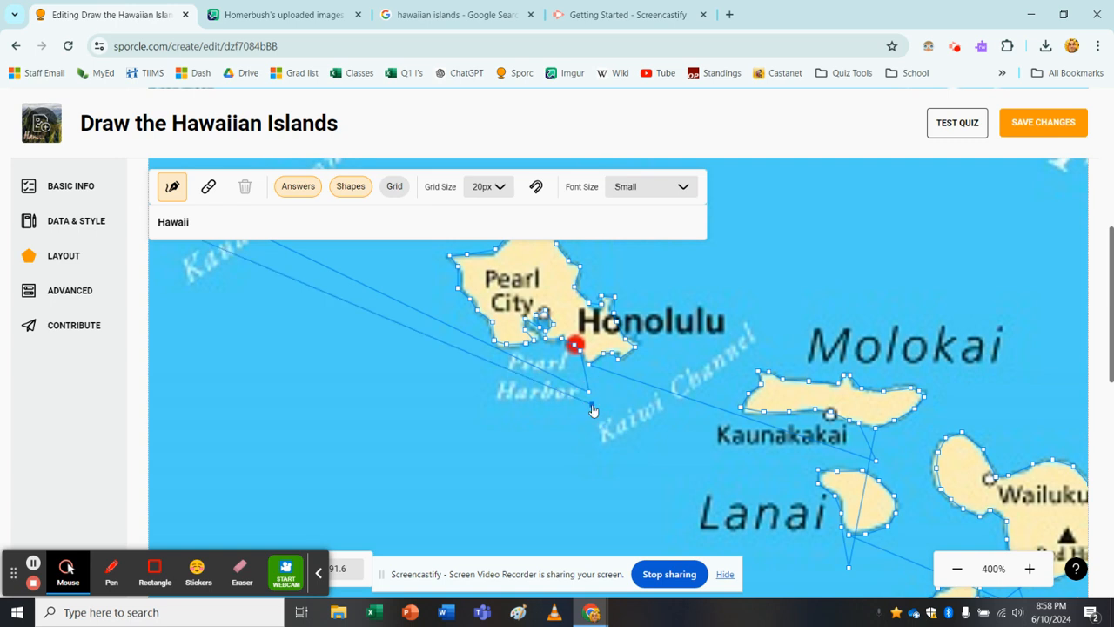
# - Continue the return path with points just below the earlier offshore points of Molokai, Lanai and Maui
pyautogui.hscroll(3, 677, 415)
pyautogui.scroll(-2, 677, 415)
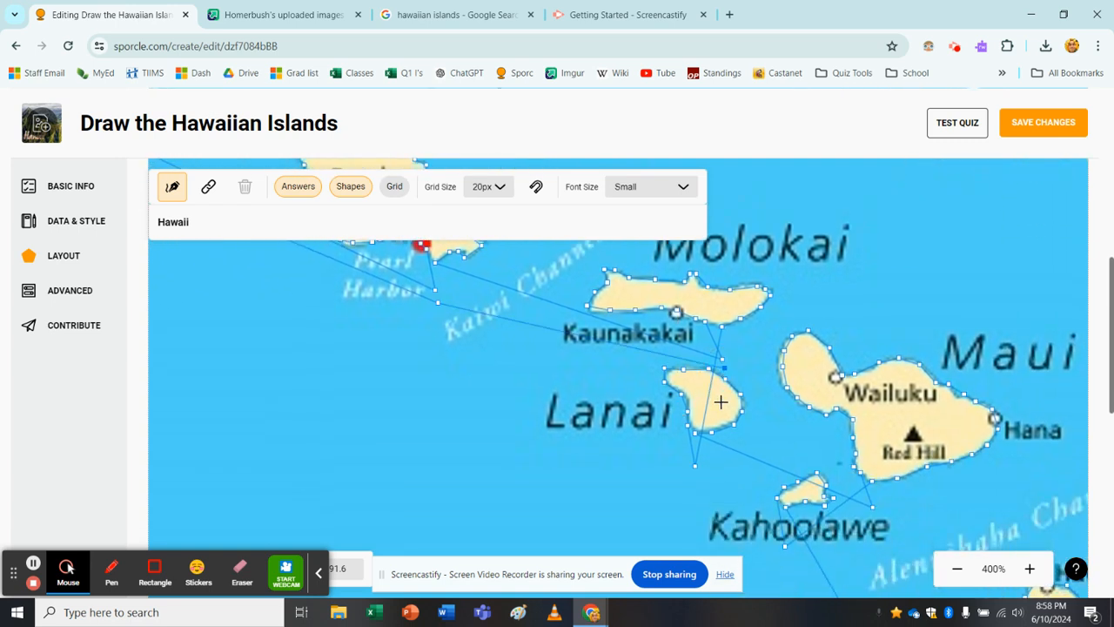
pyautogui.scroll(-2, 720, 403)
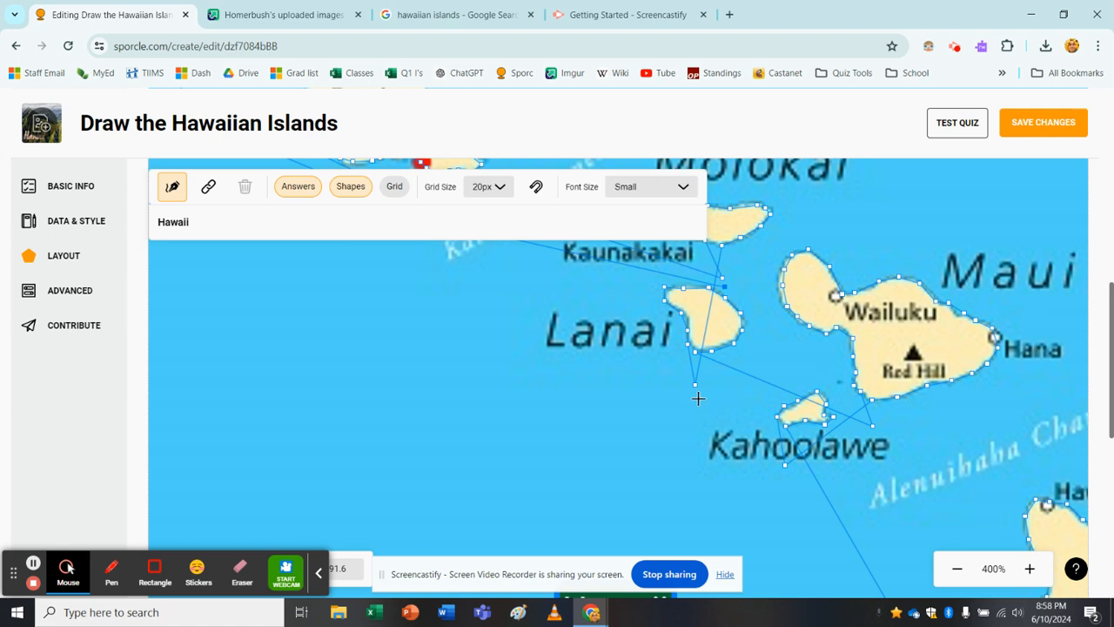
pyautogui.click(698, 397)
pyautogui.hscroll(3, 786, 418)
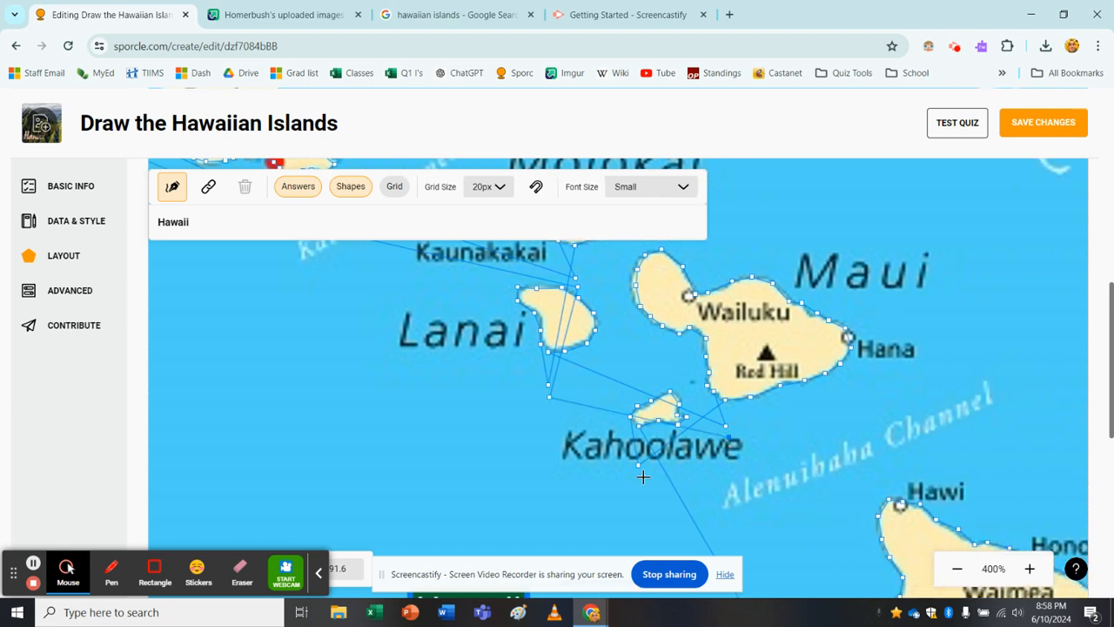
# - Add a return point just below Kahoolawe's offshore point and close the shape at the southern tip of Hawaii island
pyautogui.scroll(-10, 639, 476)
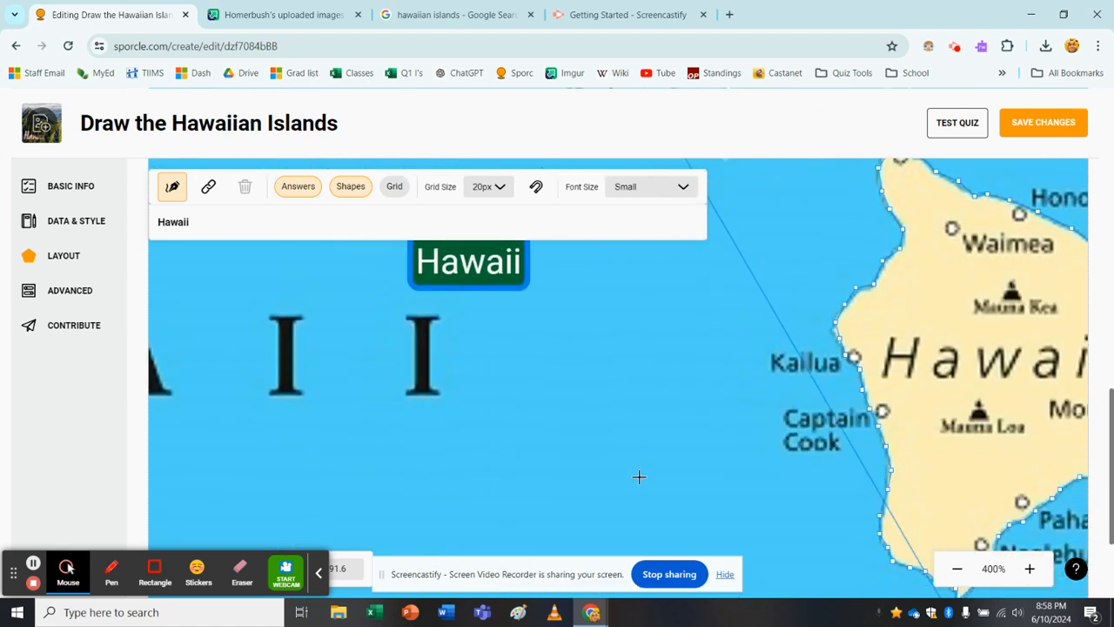
pyautogui.hscroll(4, 639, 476)
pyautogui.hscroll(4, 639, 476)
pyautogui.scroll(-3, 639, 476)
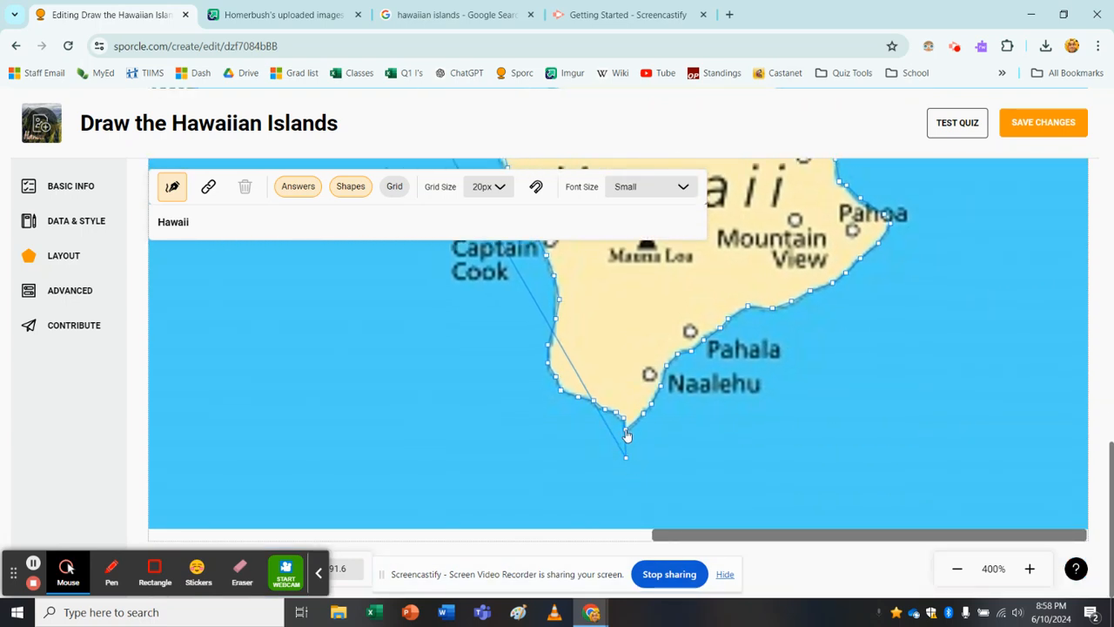
pyautogui.click(627, 435)
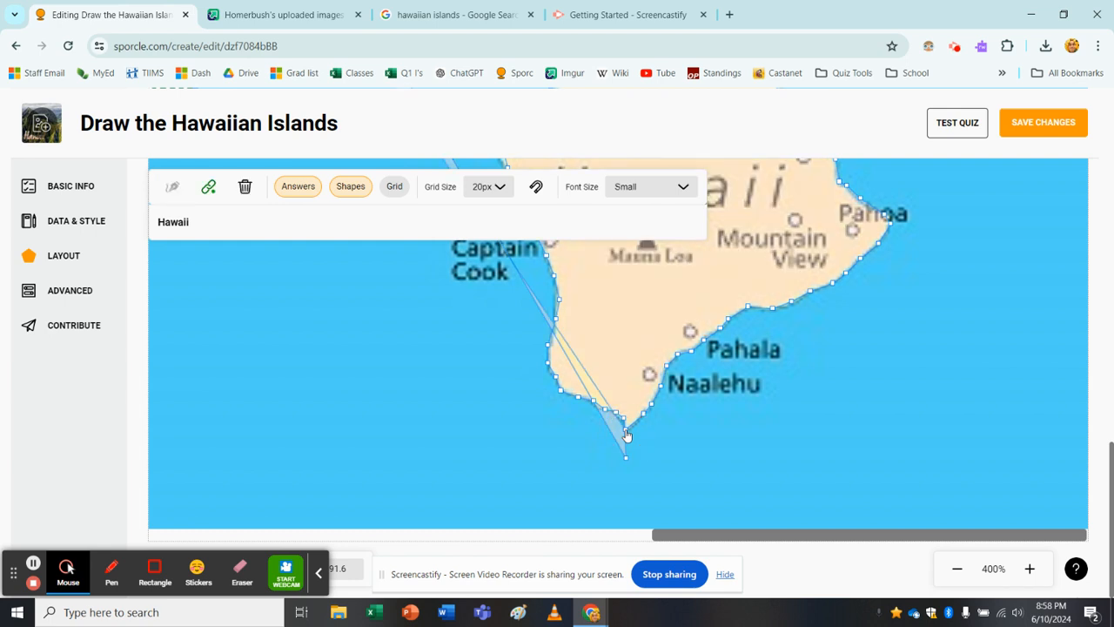
# - Examine the closed shape from Hawaii island up to Oahu and back, checking the connecting strips between the islands
pyautogui.hscroll(-3, 626, 435)
pyautogui.scroll(8, 626, 435)
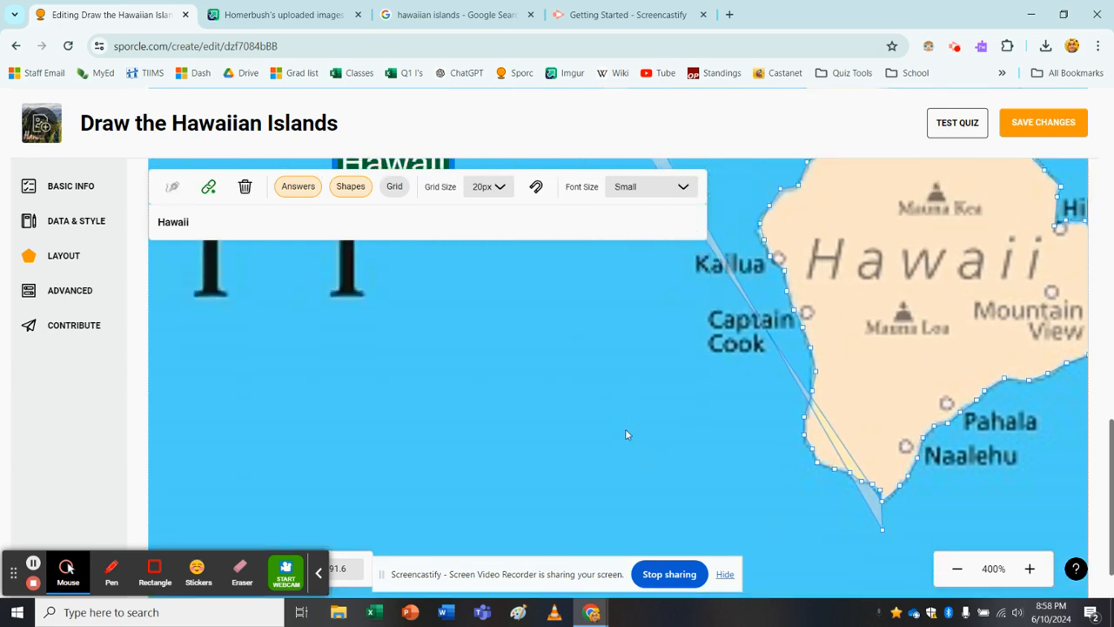
pyautogui.scroll(2, 625, 428)
pyautogui.hscroll(-5, 625, 428)
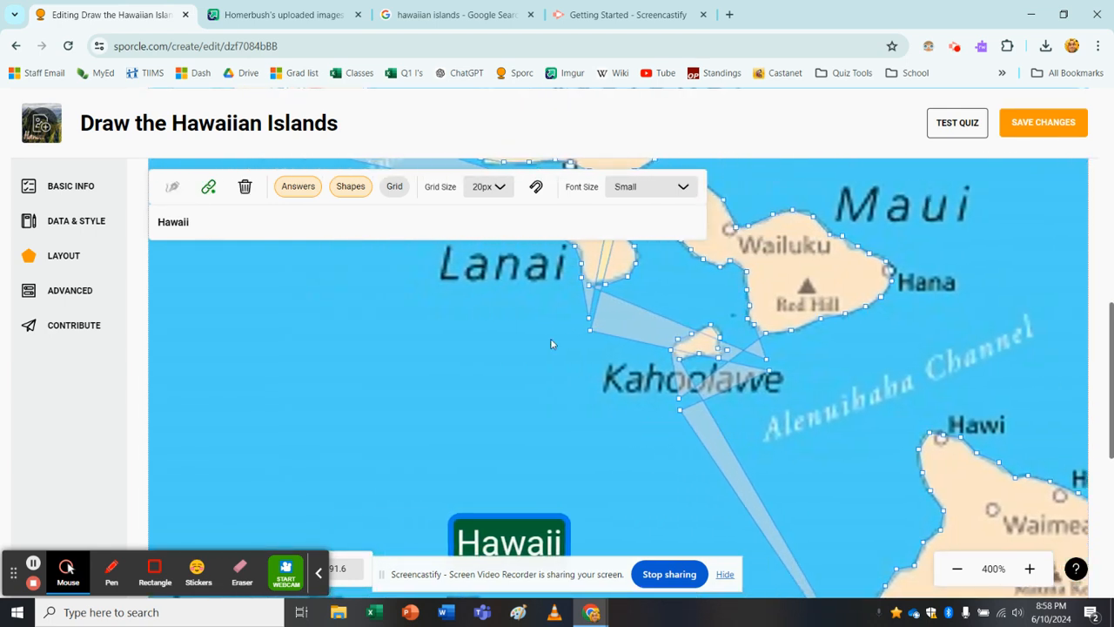
pyautogui.hscroll(-6, 550, 344)
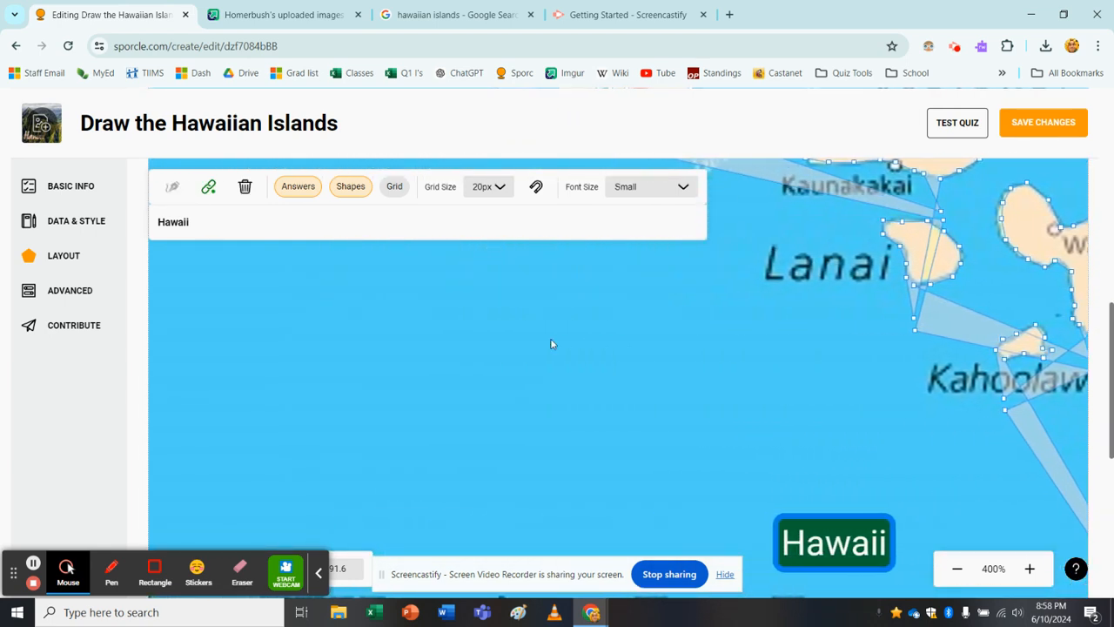
pyautogui.hscroll(-2, 550, 344)
pyautogui.scroll(6, 550, 343)
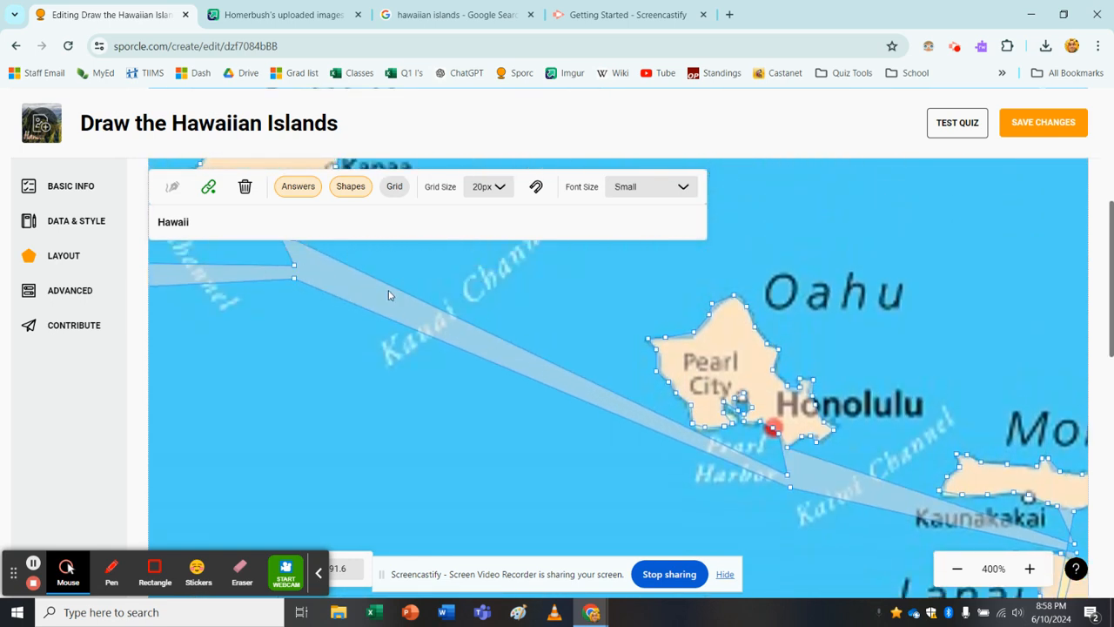
pyautogui.hscroll(5, 509, 384)
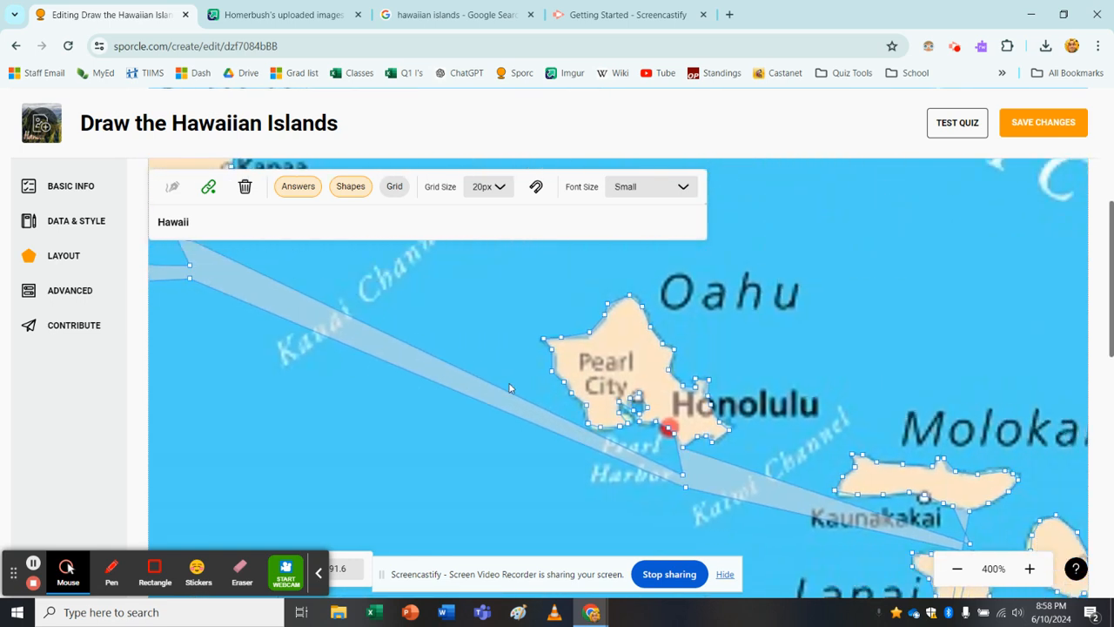
pyautogui.scroll(-4, 509, 383)
pyautogui.scroll(-6, 509, 384)
pyautogui.hscroll(5, 509, 384)
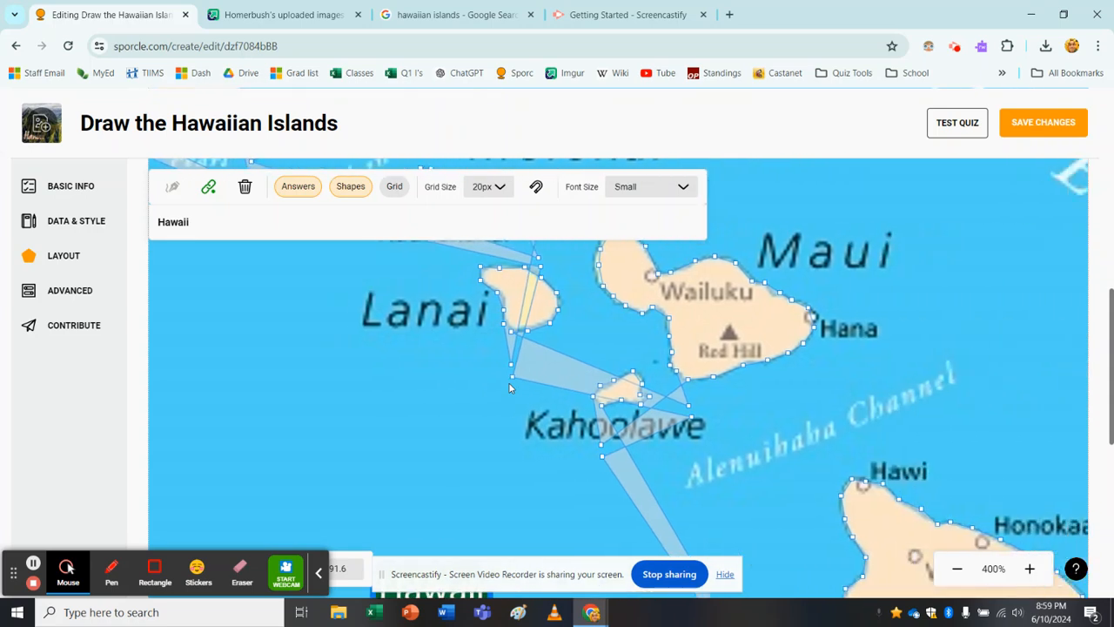
pyautogui.hscroll(3, 510, 388)
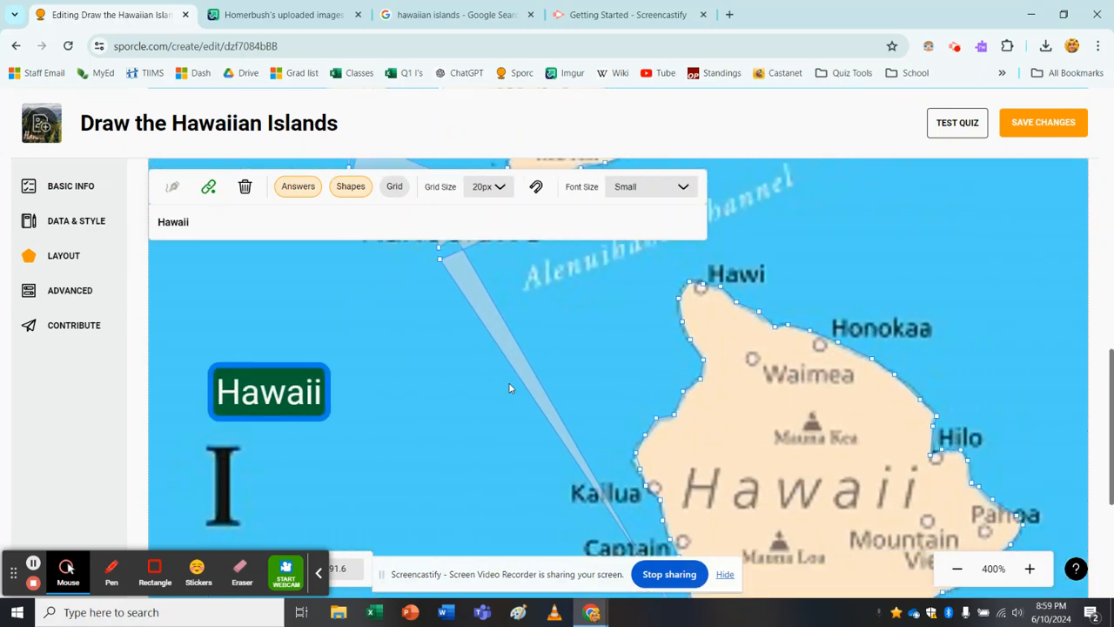
pyautogui.scroll(-5, 510, 388)
pyautogui.hscroll(3, 639, 435)
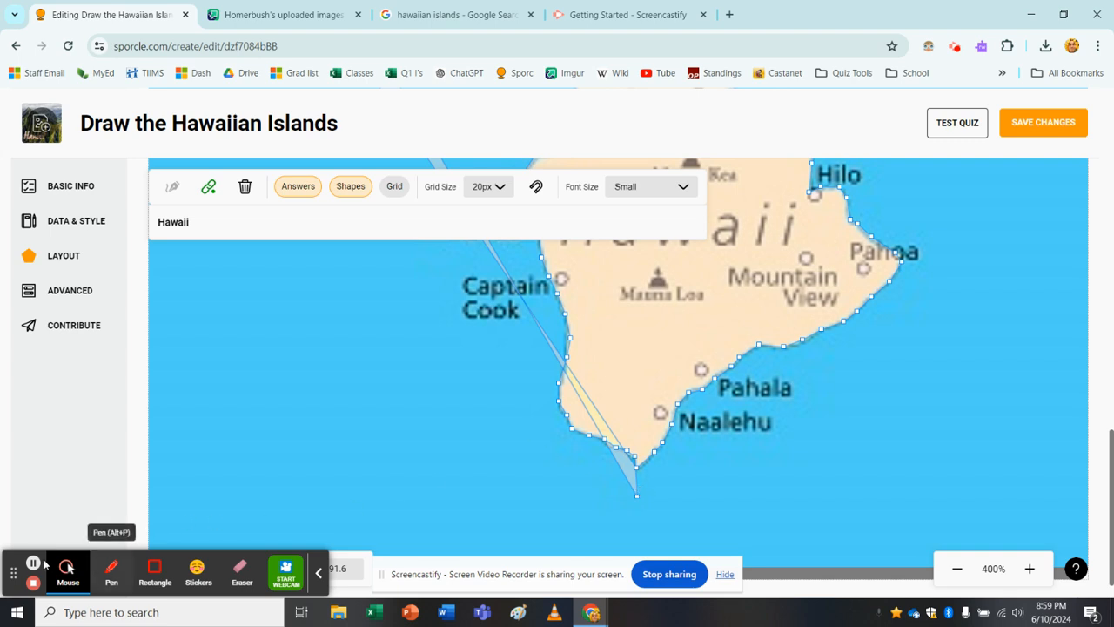
# - Move the floating recorder toolbar away from the point coordinates and reselect the Hawaii shape for point editing
pyautogui.moveTo(85, 555); pyautogui.dragTo(837, 451)
pyautogui.hscroll(-2, 529, 423)
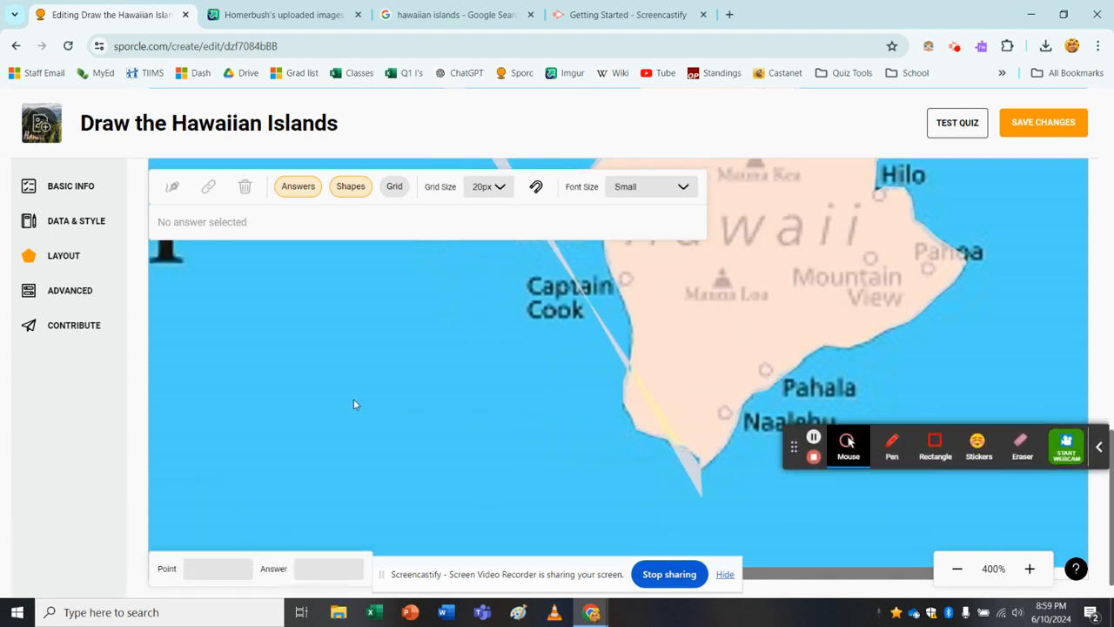
pyautogui.scroll(5, 353, 404)
pyautogui.click(247, 364)
pyautogui.hscroll(1, 396, 444)
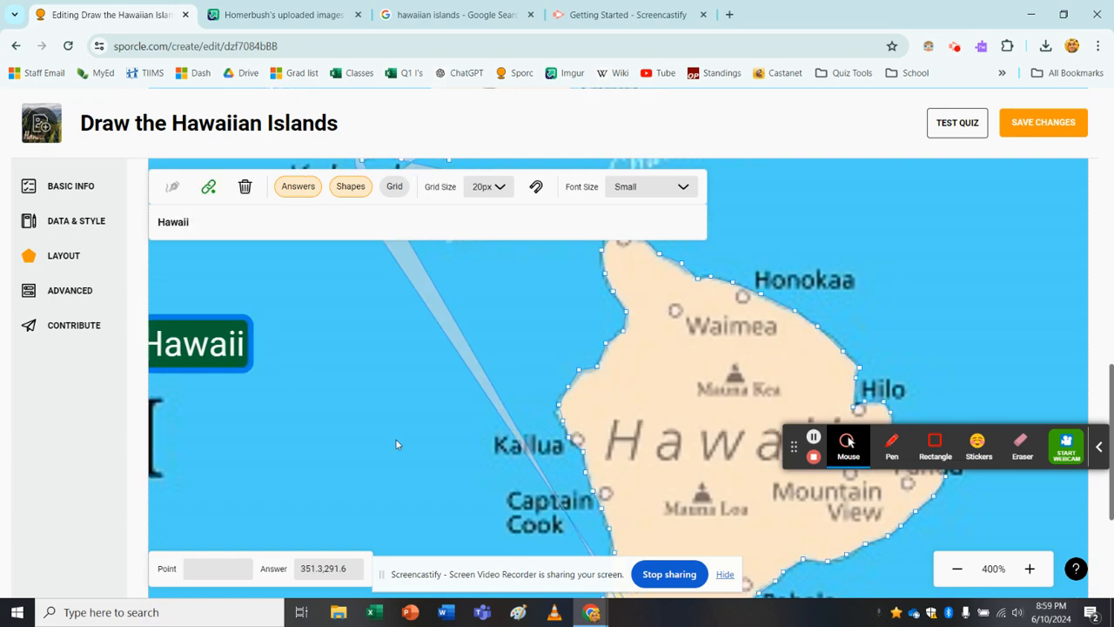
pyautogui.scroll(-6, 396, 440)
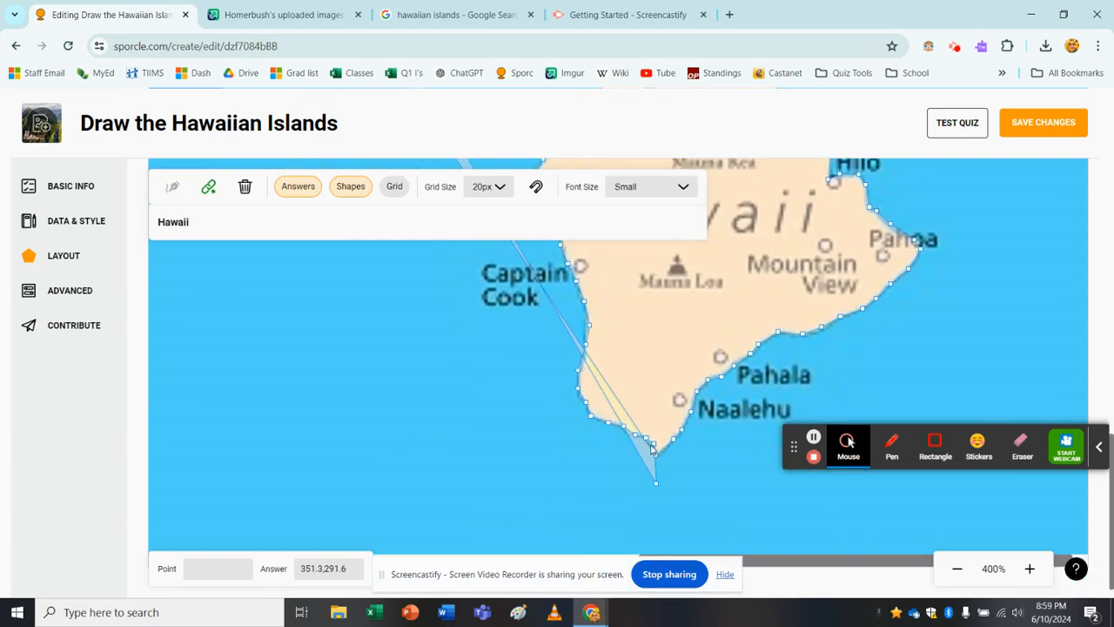
# - Move the offshore point below Hawaii island onto its southern tip by reusing the tip's coordinates, 540,417.75
pyautogui.click(658, 459)
pyautogui.click(219, 568)
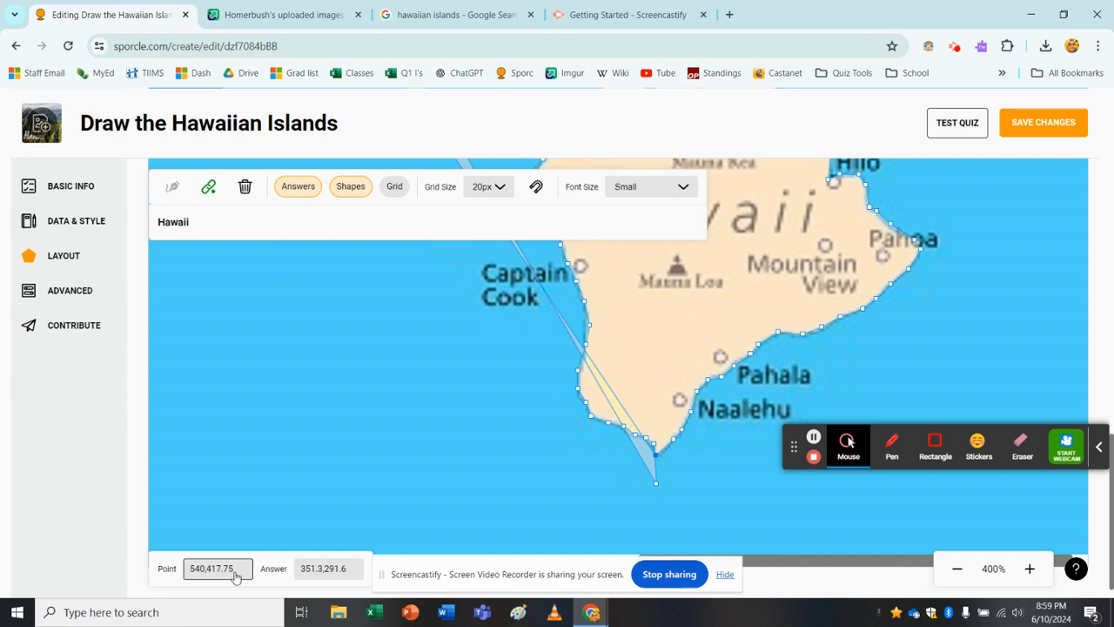
pyautogui.moveTo(242, 574); pyautogui.dragTo(171, 572)
pyautogui.hotkey('ctrl', 'c')
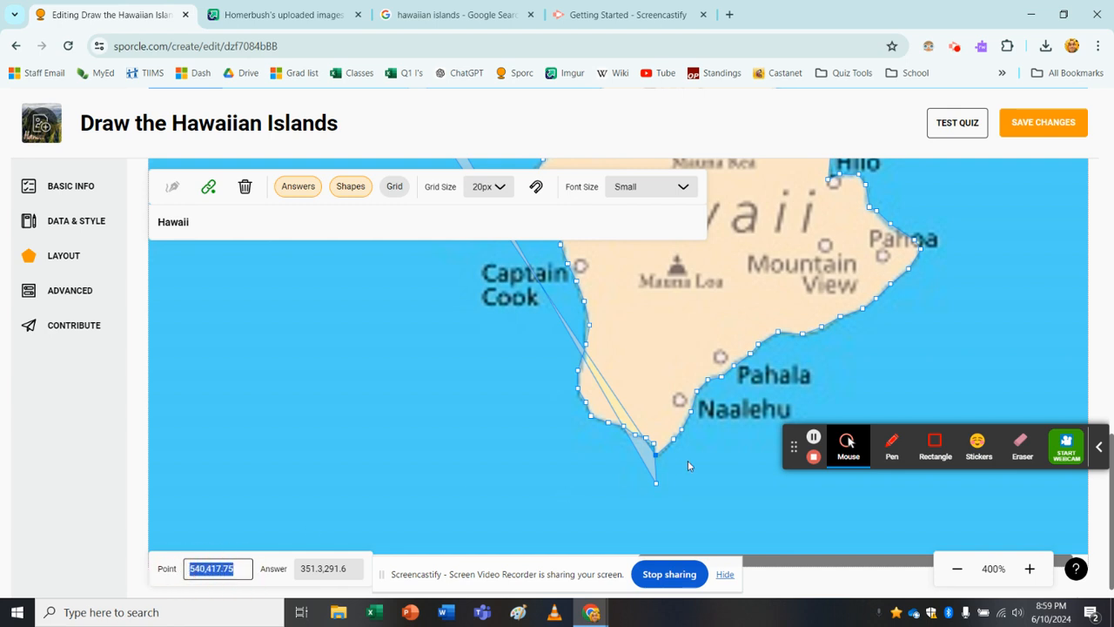
pyautogui.click(658, 484)
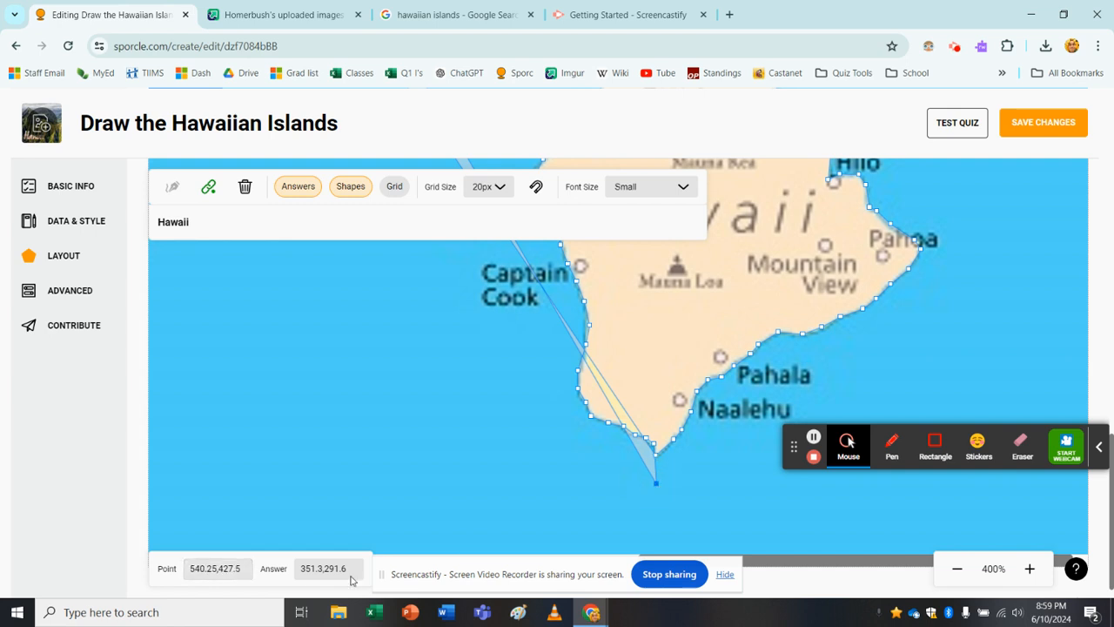
pyautogui.click(250, 574)
pyautogui.moveTo(250, 574); pyautogui.dragTo(164, 576)
pyautogui.hotkey('ctrl', 'v')
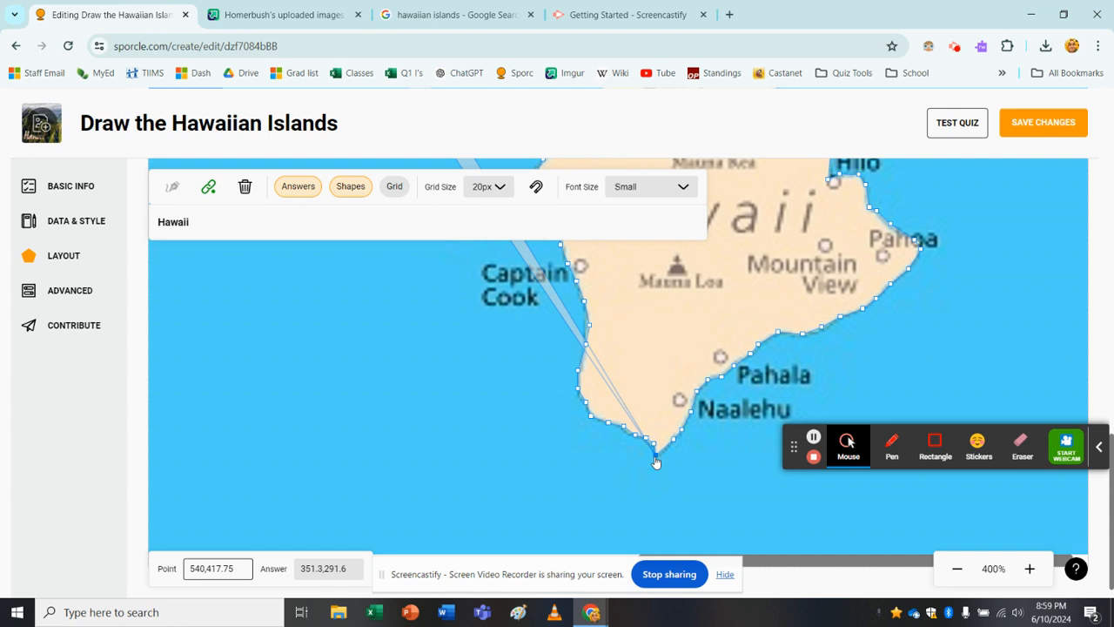
# - Collapse both offshore points below Kahoolawe onto the island's southern coast point at 430.25,237.75
pyautogui.scroll(4, 550, 398)
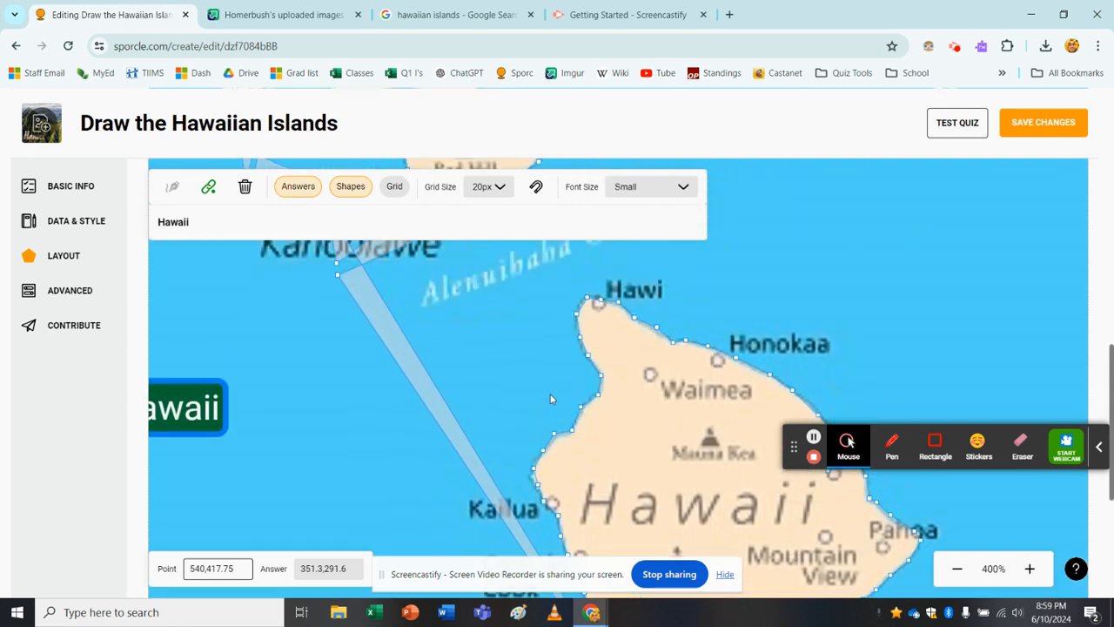
pyautogui.scroll(3, 417, 374)
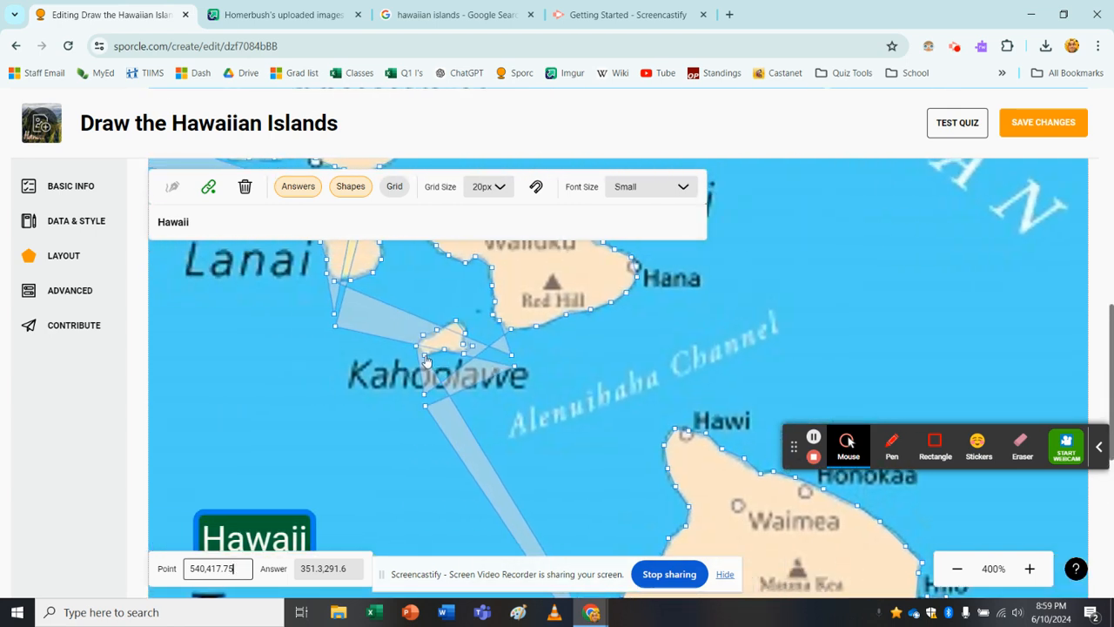
pyautogui.click(425, 356)
pyautogui.moveTo(251, 566); pyautogui.dragTo(166, 571)
pyautogui.hotkey('ctrl', 'c')
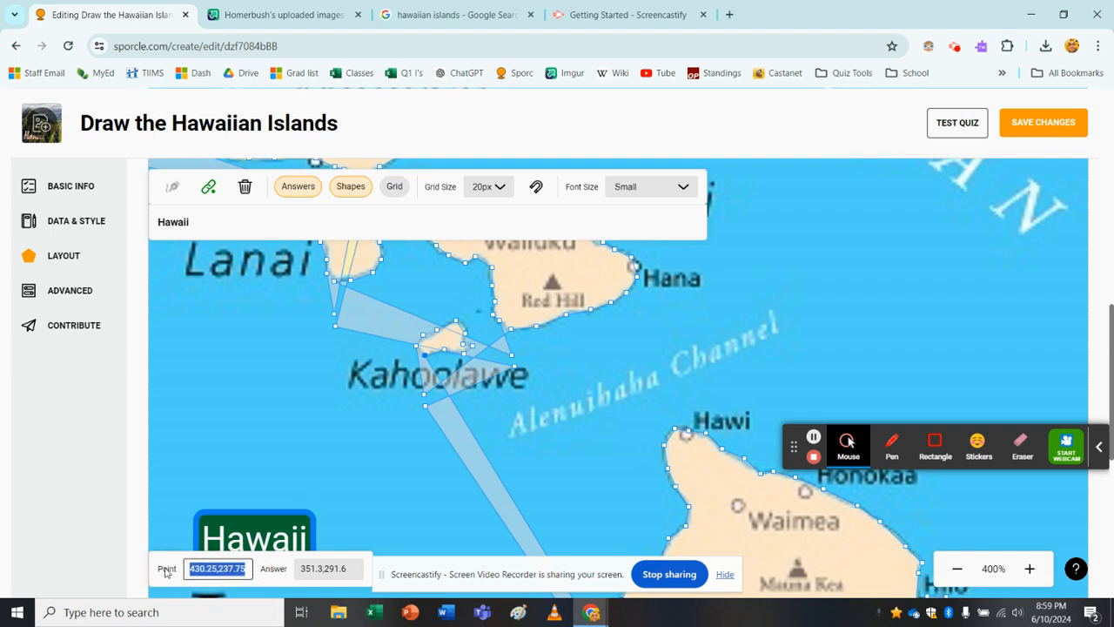
pyautogui.click(424, 399)
pyautogui.moveTo(249, 568); pyautogui.dragTo(161, 575)
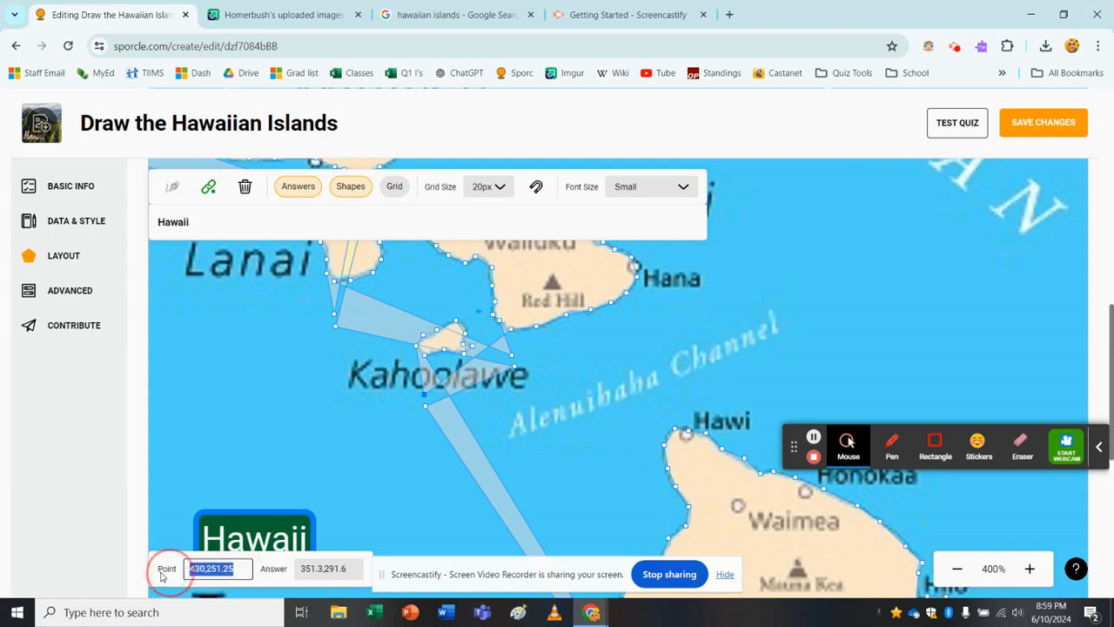
pyautogui.hotkey('ctrl', 'v')
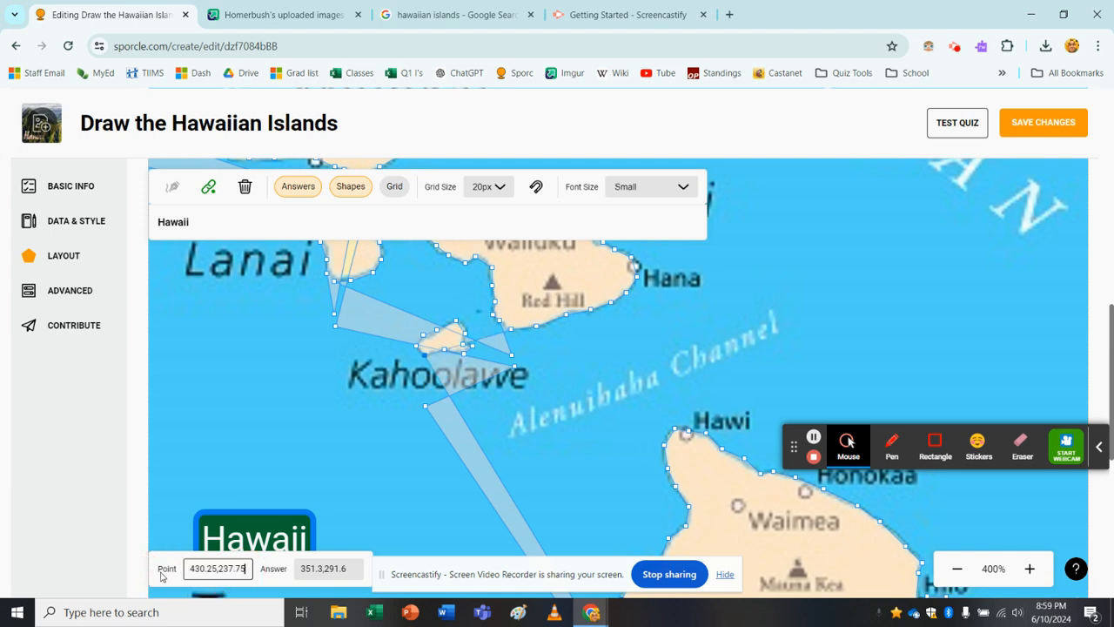
pyautogui.click(425, 405)
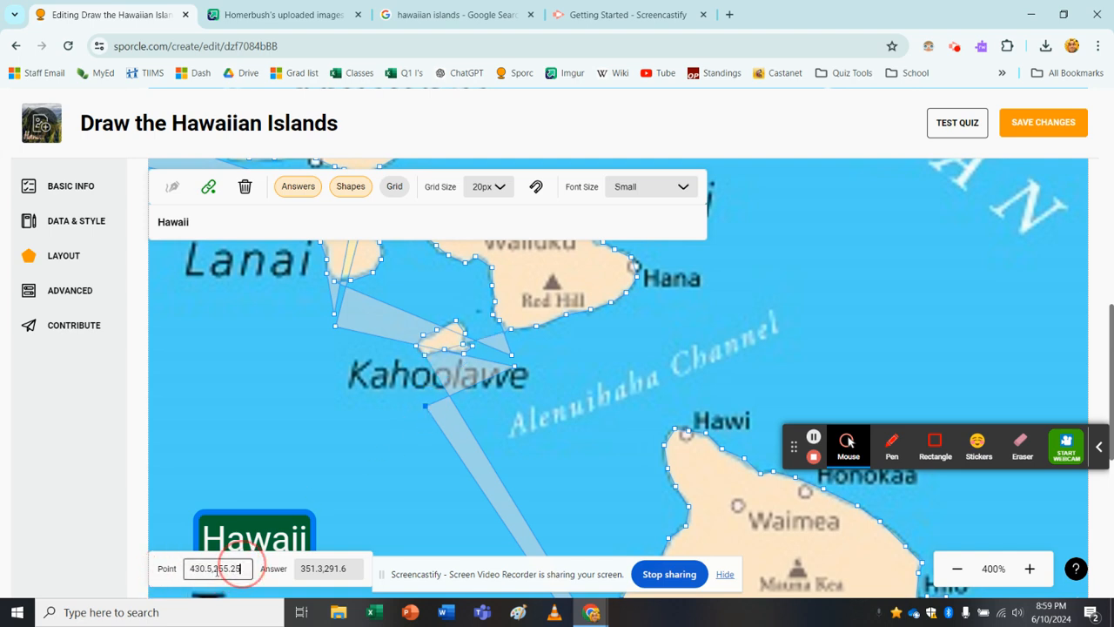
pyautogui.moveTo(247, 568); pyautogui.dragTo(139, 570)
pyautogui.hotkey('ctrl', 'v')
pyautogui.scroll(1, 358, 454)
pyautogui.scroll(1, 358, 458)
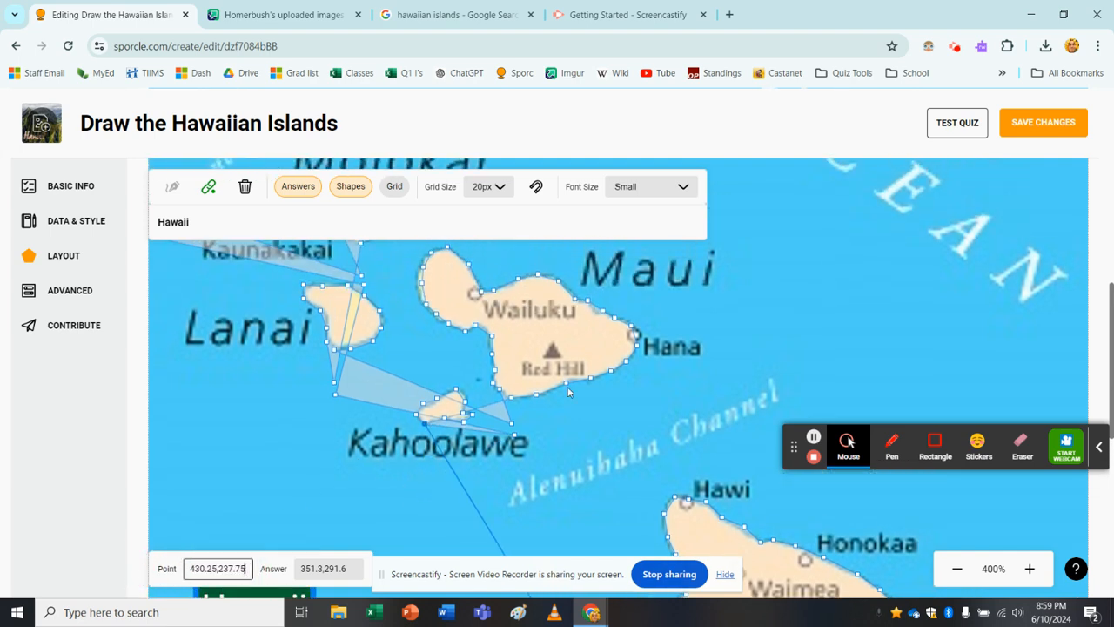
pyautogui.click(512, 401)
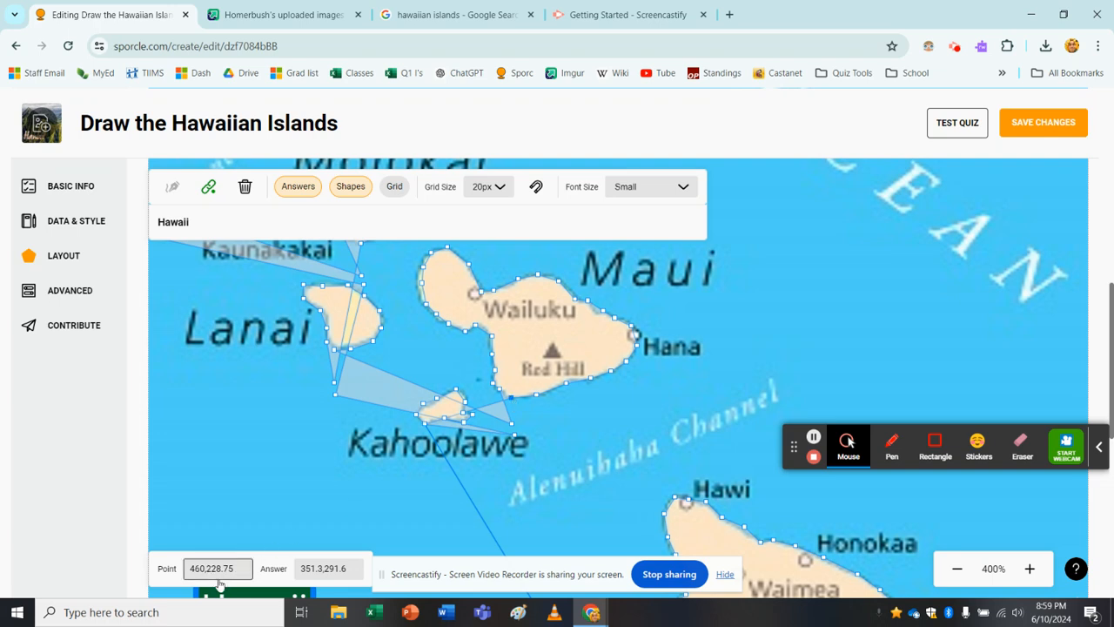
pyautogui.moveTo(235, 572); pyautogui.dragTo(153, 571)
pyautogui.hotkey('ctrl', 'v')
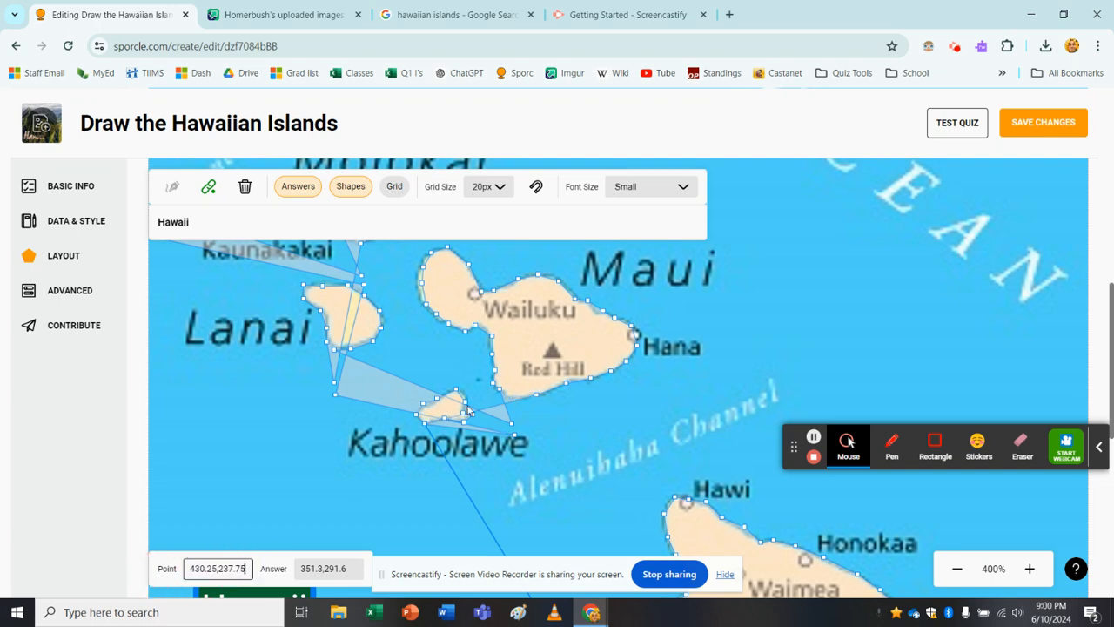
pyautogui.moveTo(427, 424); pyautogui.dragTo(512, 395)
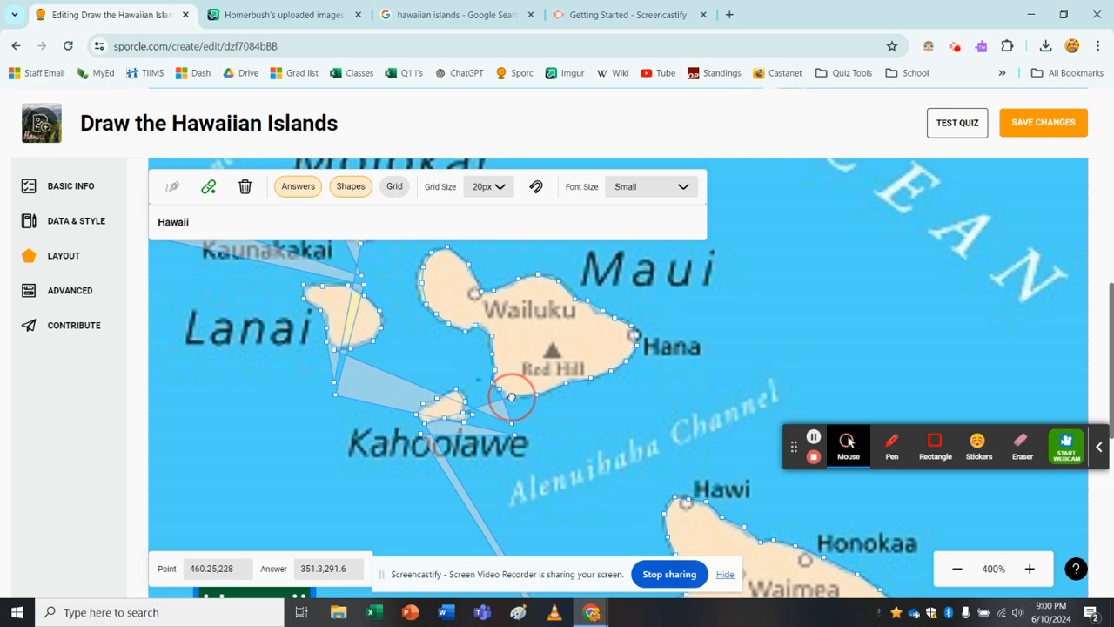
# - Set the stray point just below Kahoolawe back to the coast point's coordinates, 430.25,237.75
pyautogui.click(428, 429)
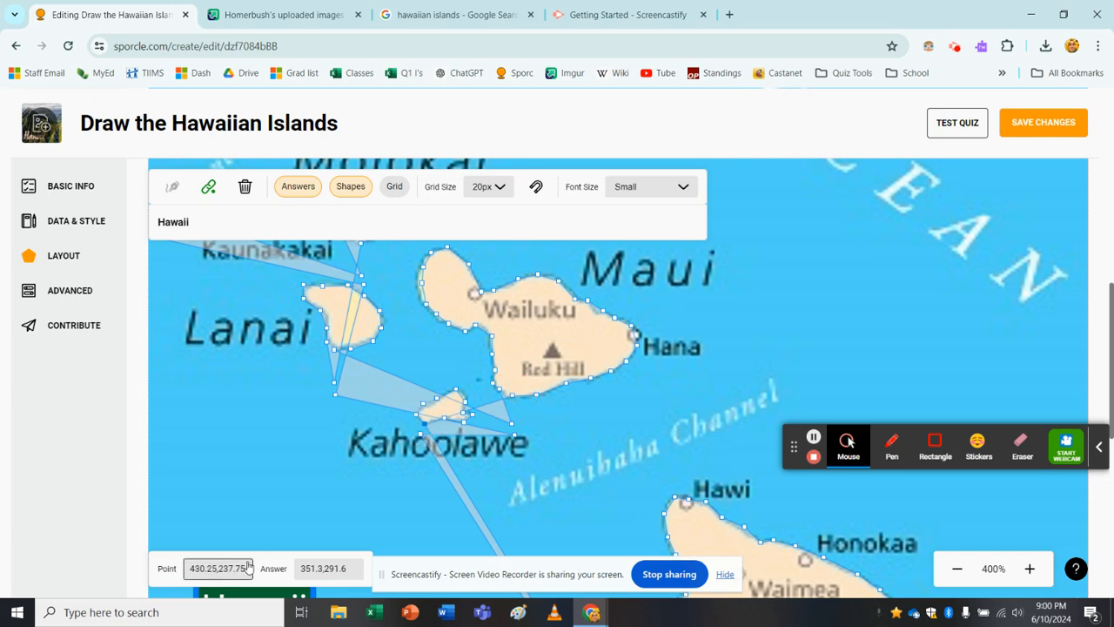
pyautogui.moveTo(258, 567); pyautogui.dragTo(133, 567)
pyautogui.hotkey('ctrl', 'c')
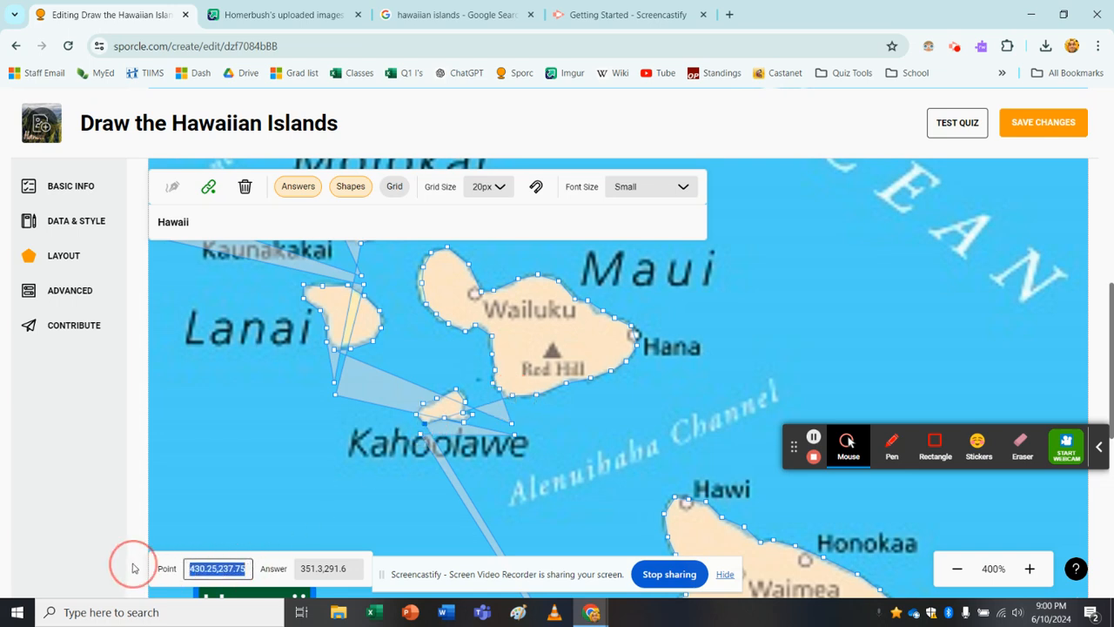
pyautogui.click(420, 431)
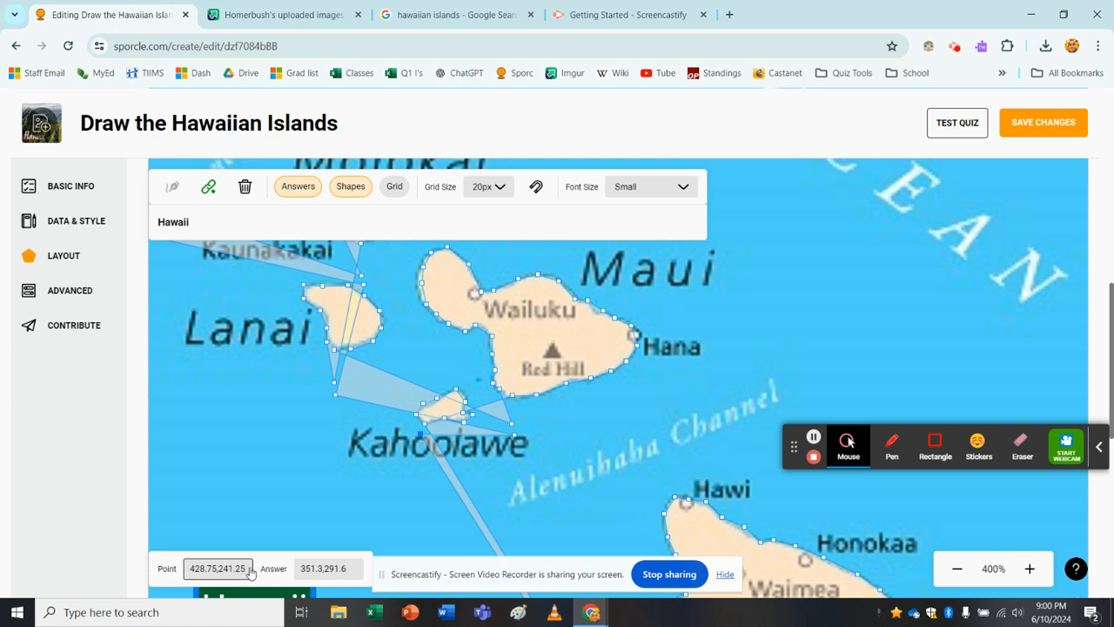
pyautogui.moveTo(248, 571); pyautogui.dragTo(149, 568)
pyautogui.hotkey('ctrl', 'v')
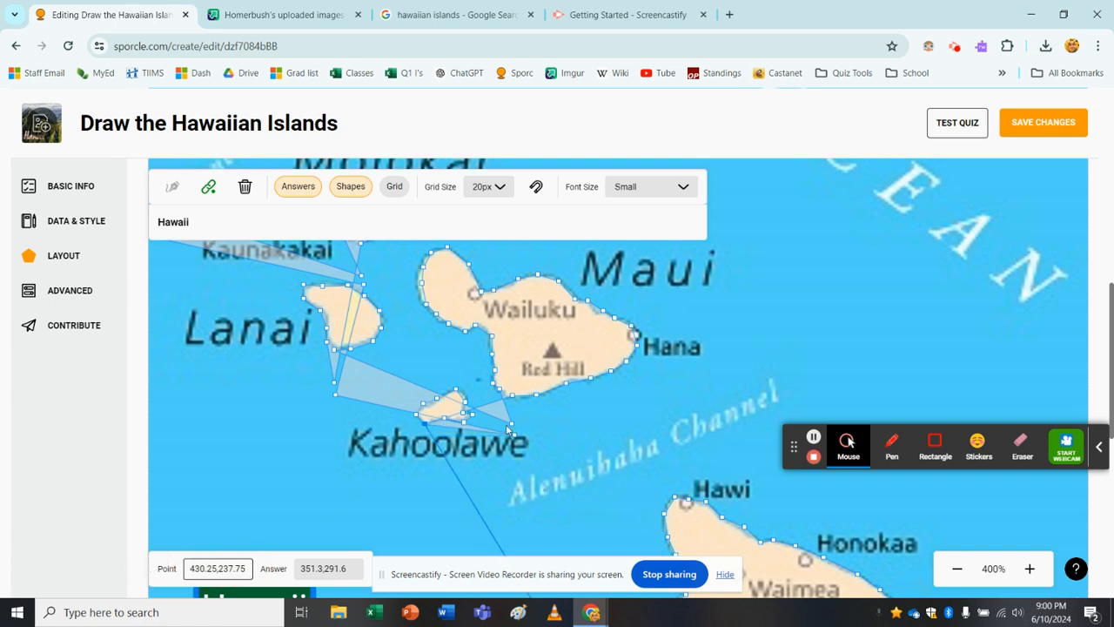
# - Collapse both offshore points below Maui onto the island's southern coast point at 460.5,228
pyautogui.click(514, 398)
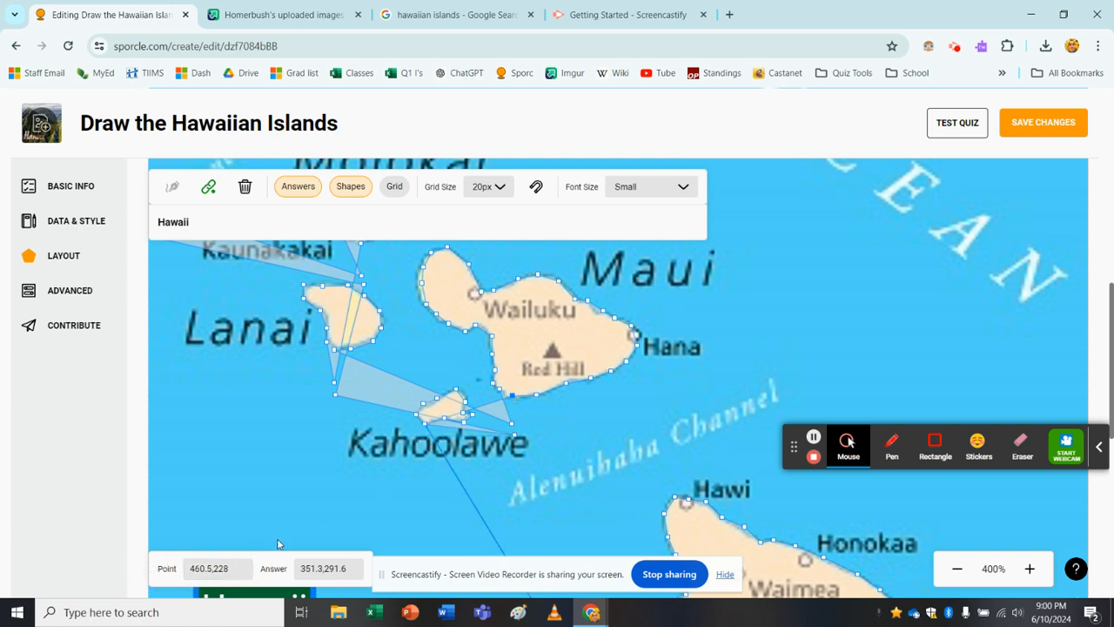
pyautogui.moveTo(248, 570); pyautogui.dragTo(153, 574)
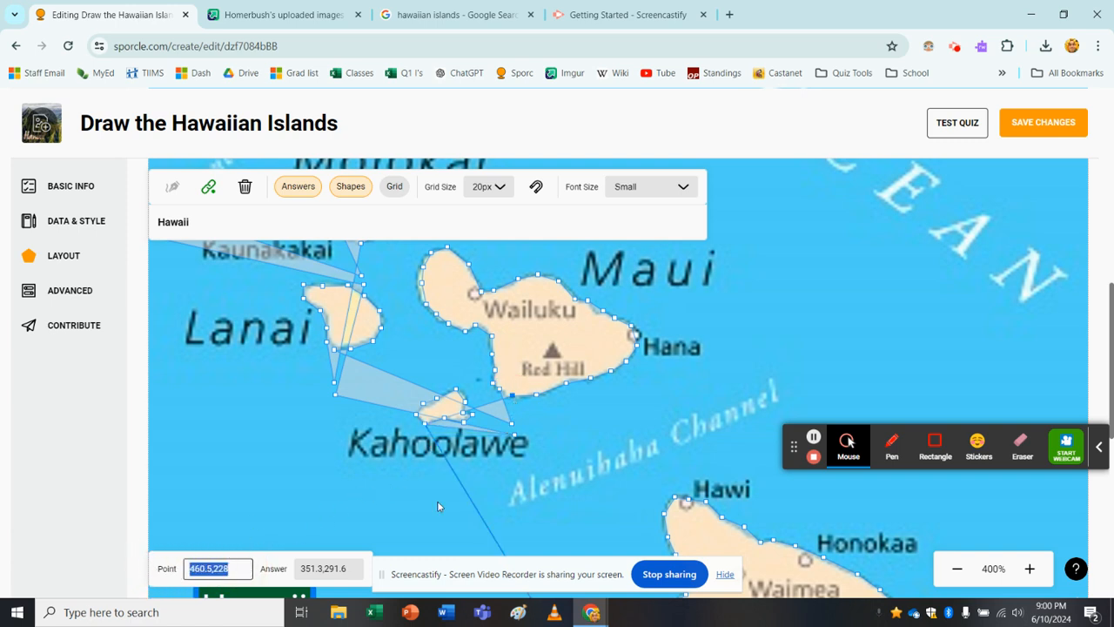
pyautogui.write('460.25,237.75')
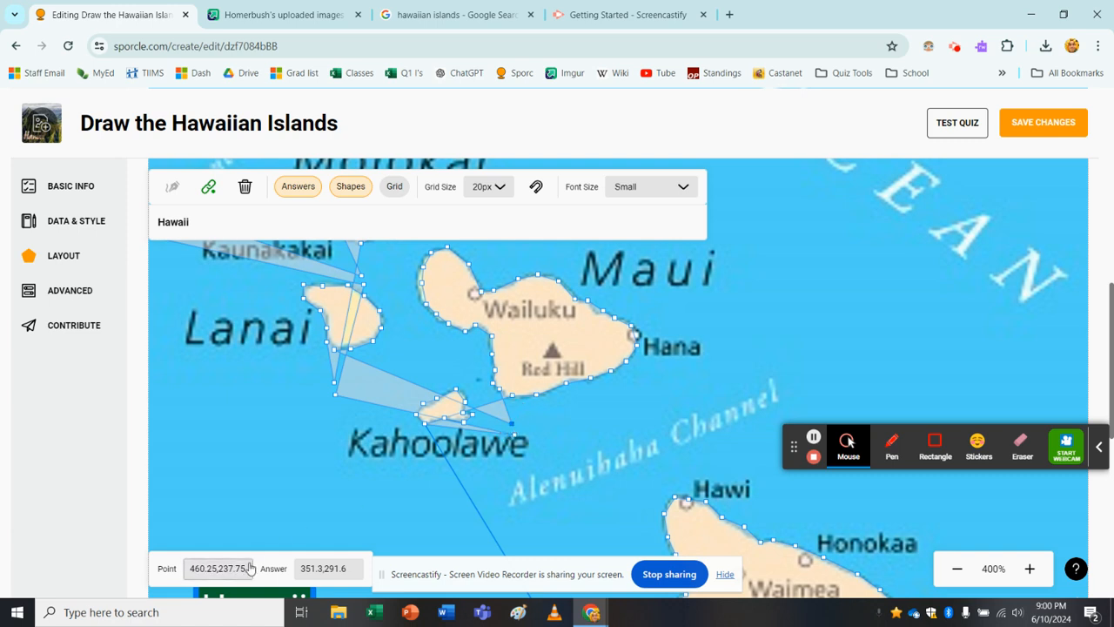
pyautogui.moveTo(249, 570); pyautogui.dragTo(164, 568)
pyautogui.hotkey('ctrl', 'z')
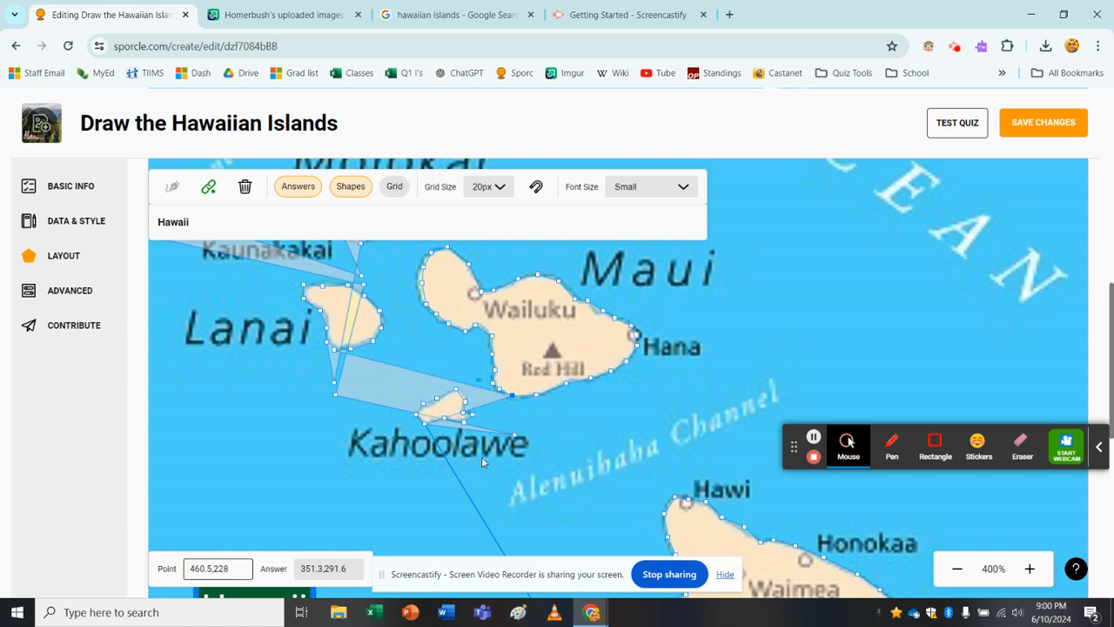
pyautogui.click(515, 438)
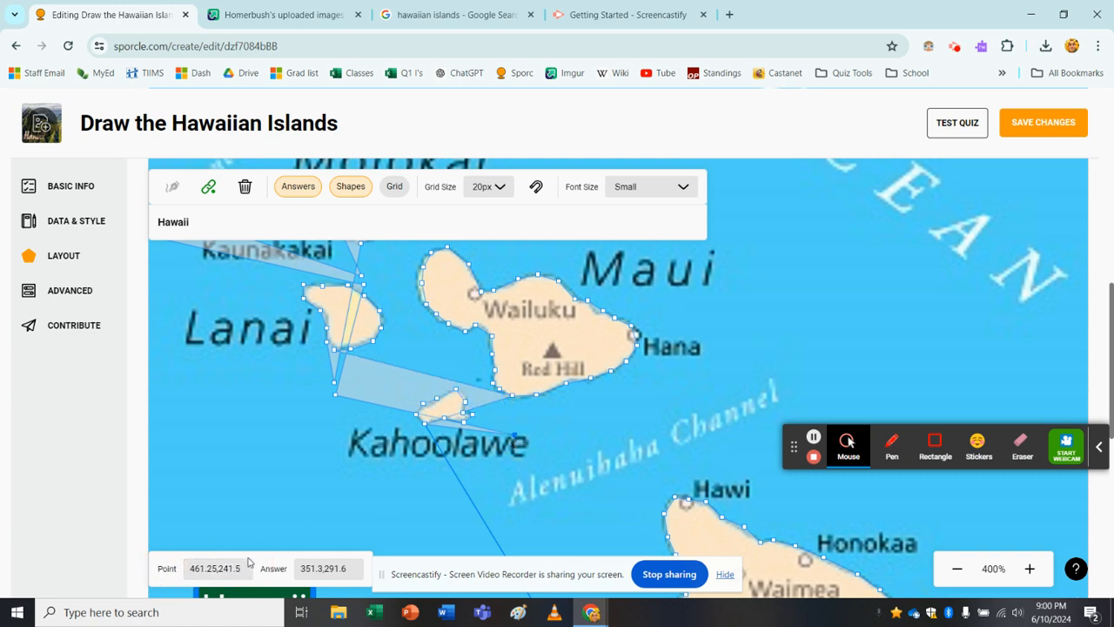
pyautogui.click(248, 567)
pyautogui.moveTo(248, 567); pyautogui.dragTo(158, 566)
pyautogui.write('460.5,228')
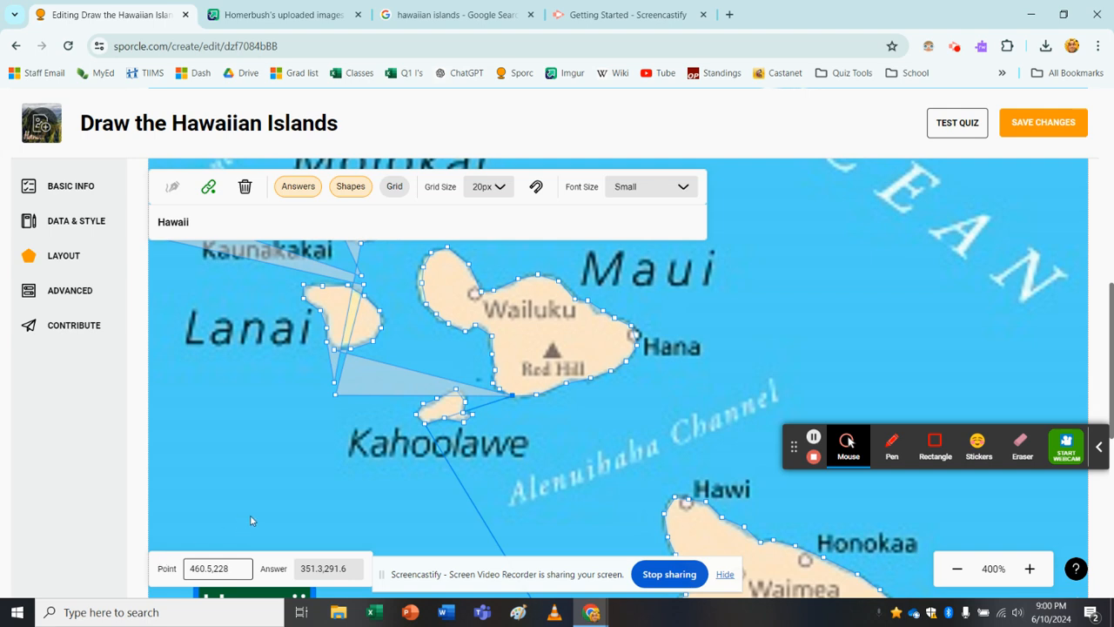
# - Collapse both offshore points below Lanai onto the island's southern coast point at 399,212.25
pyautogui.hscroll(-1, 251, 520)
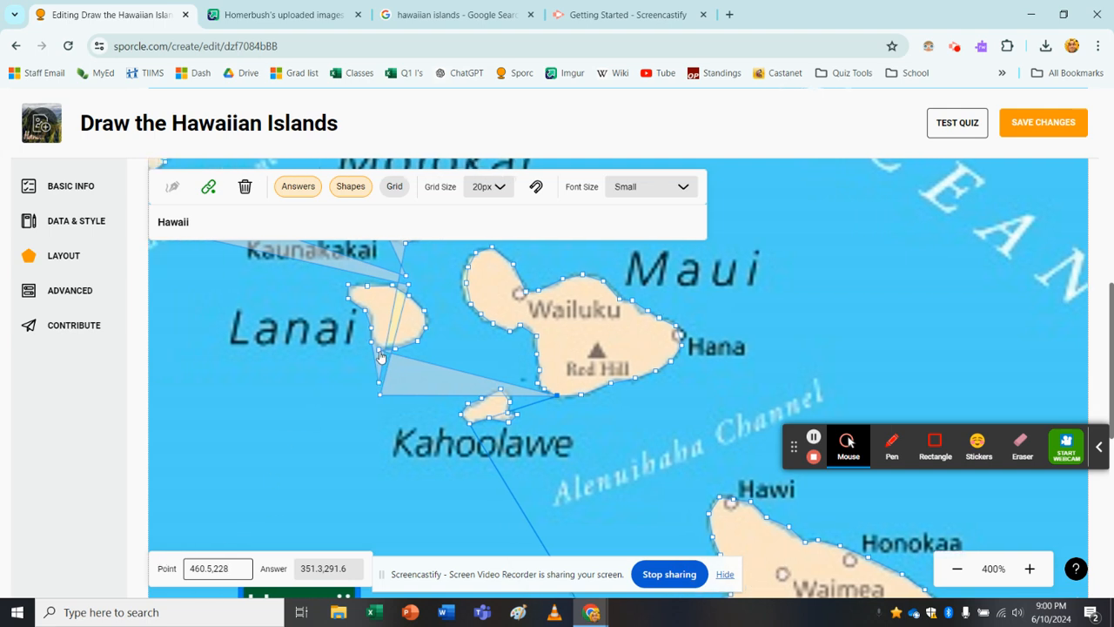
pyautogui.click(380, 354)
pyautogui.moveTo(249, 567); pyautogui.dragTo(149, 571)
pyautogui.hotkey('ctrl', 'c')
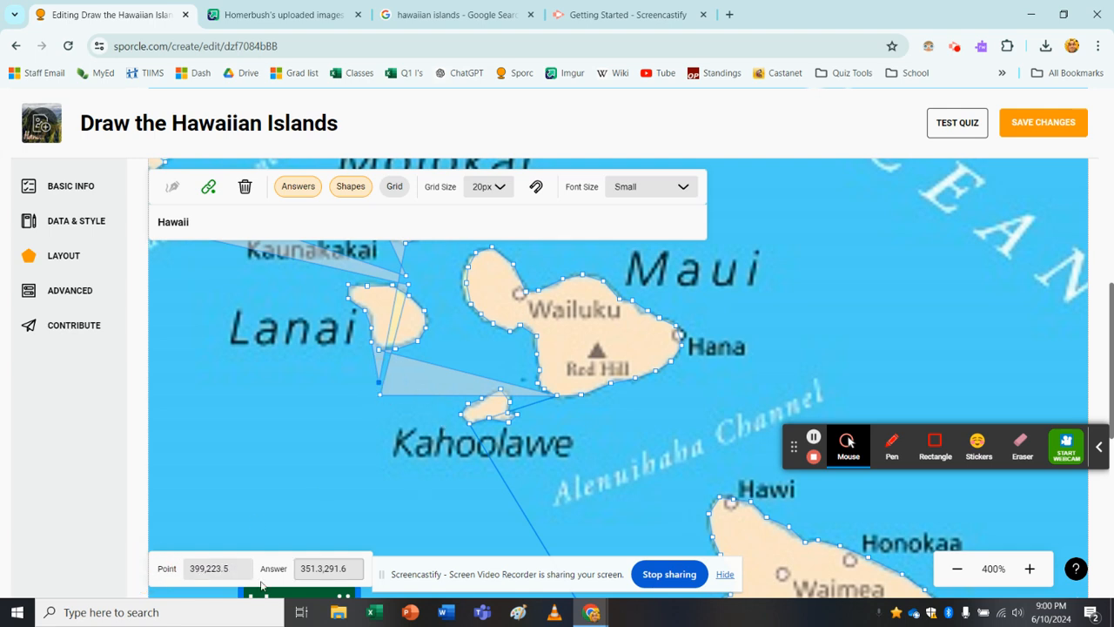
pyautogui.click(231, 567)
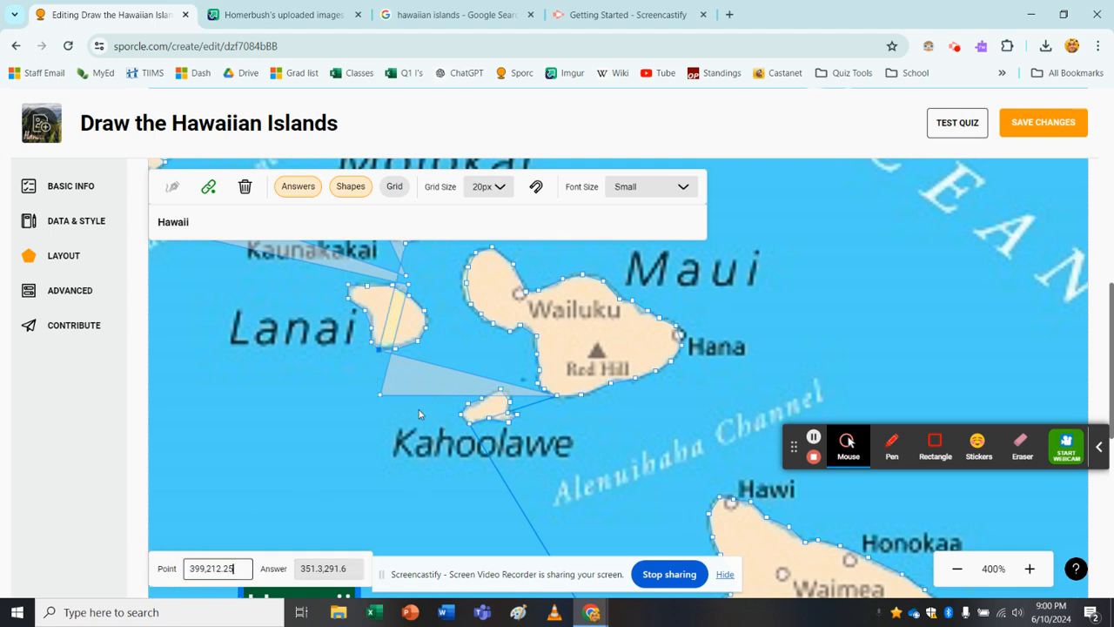
pyautogui.click(380, 394)
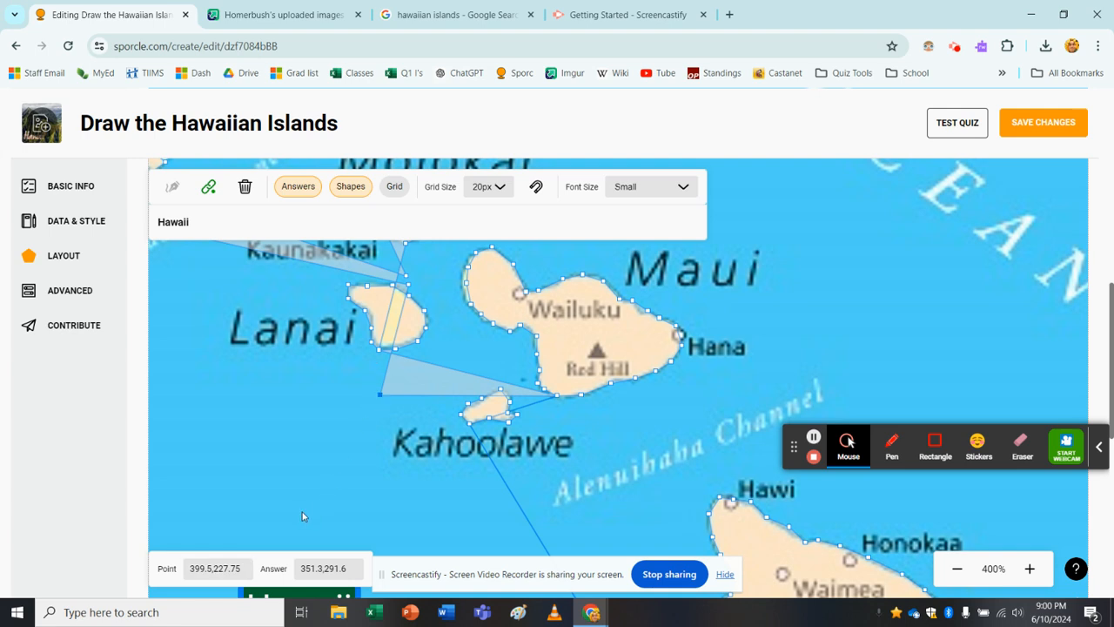
pyautogui.moveTo(252, 568); pyautogui.dragTo(162, 569)
pyautogui.hotkey('ctrl', 'v')
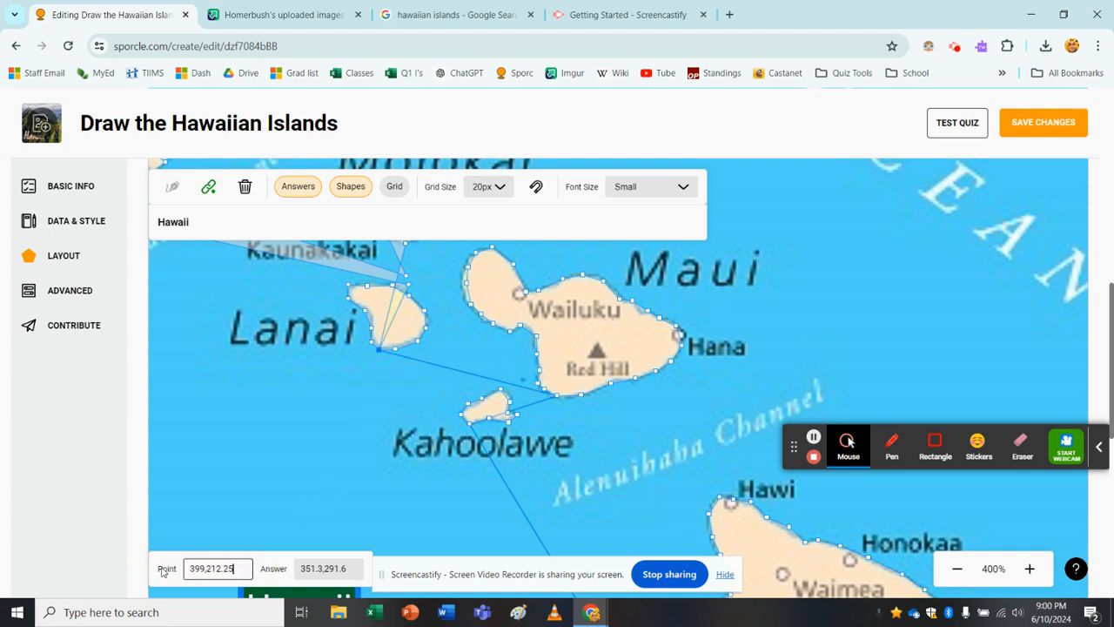
# - Collapse both offshore points below Molokai onto the island's southern coast point at 408.25,175.5
pyautogui.scroll(2, 318, 445)
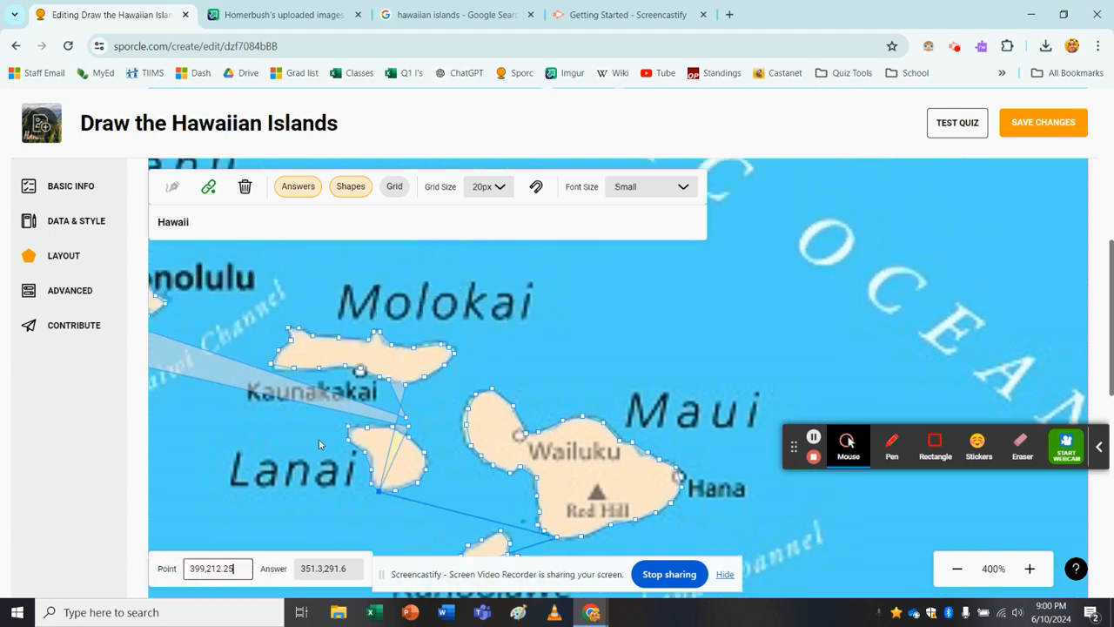
pyautogui.click(405, 389)
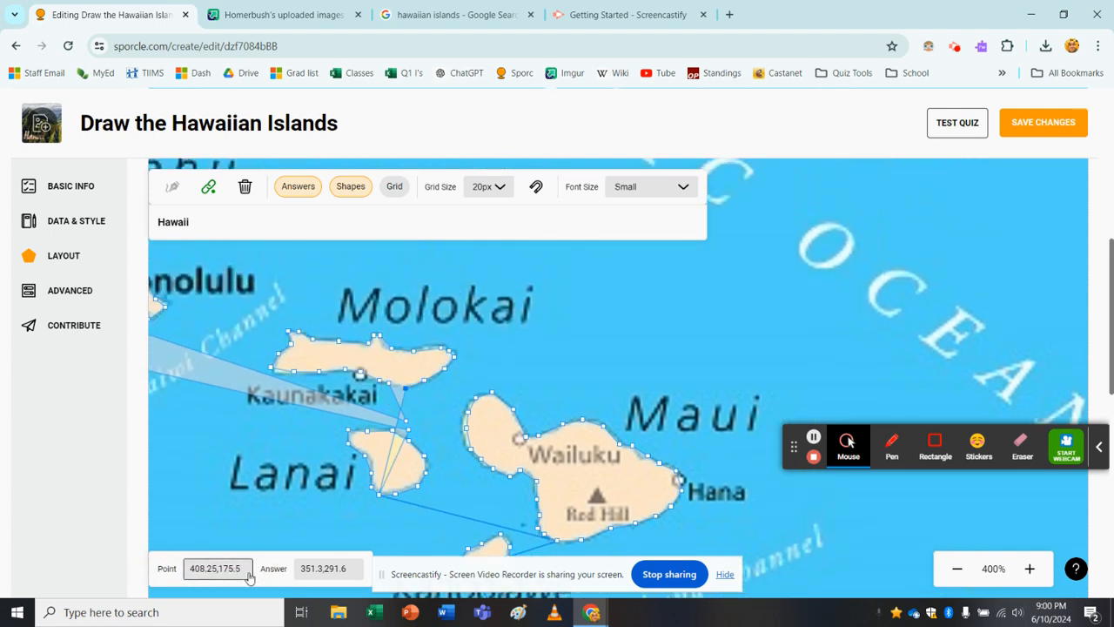
pyautogui.moveTo(254, 570); pyautogui.dragTo(171, 579)
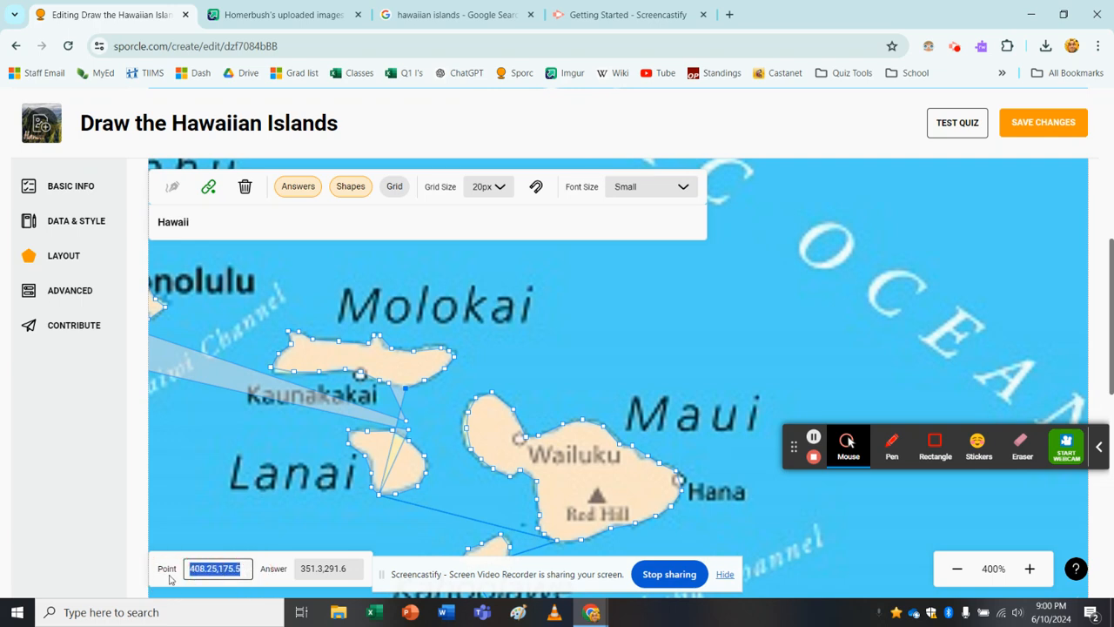
pyautogui.click(406, 424)
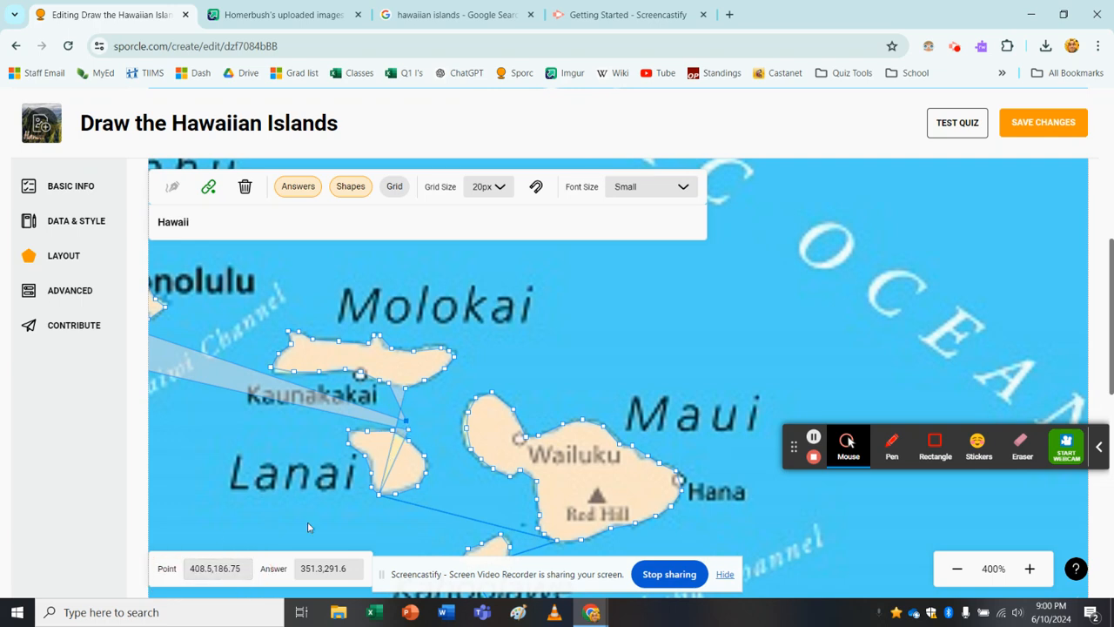
pyautogui.moveTo(248, 568); pyautogui.dragTo(149, 565)
pyautogui.write('408.25,175.5')
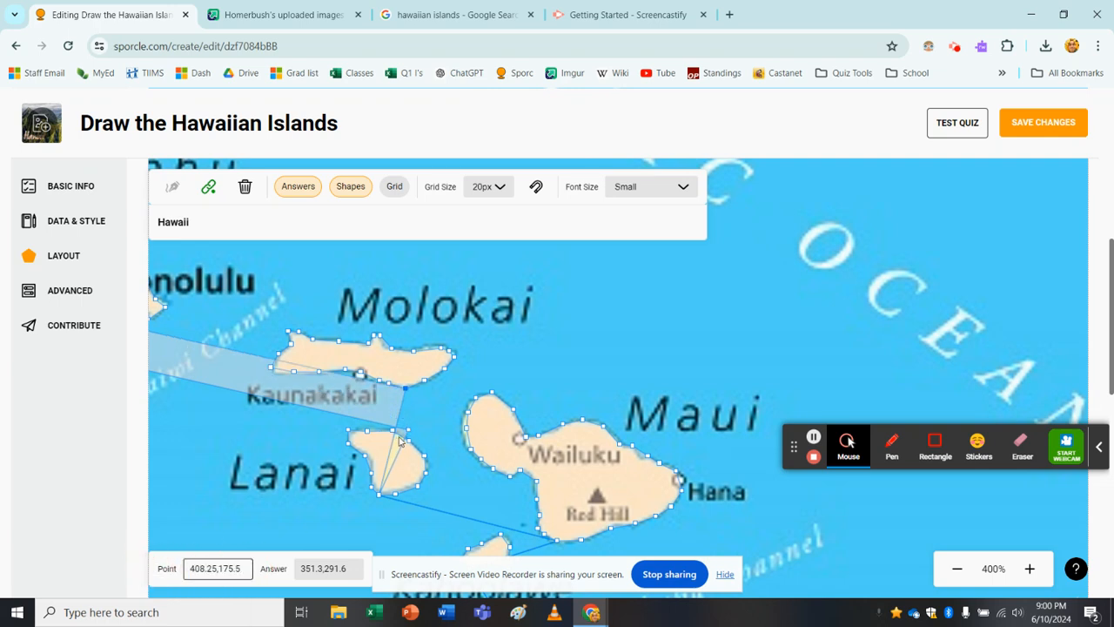
pyautogui.click(409, 429)
pyautogui.moveTo(261, 568); pyautogui.dragTo(139, 569)
pyautogui.write('408.25,175.5')
# - Collapse both offshore points below Oahu onto the island's southern coast point at 309.5,153.5
pyautogui.hscroll(-3, 221, 468)
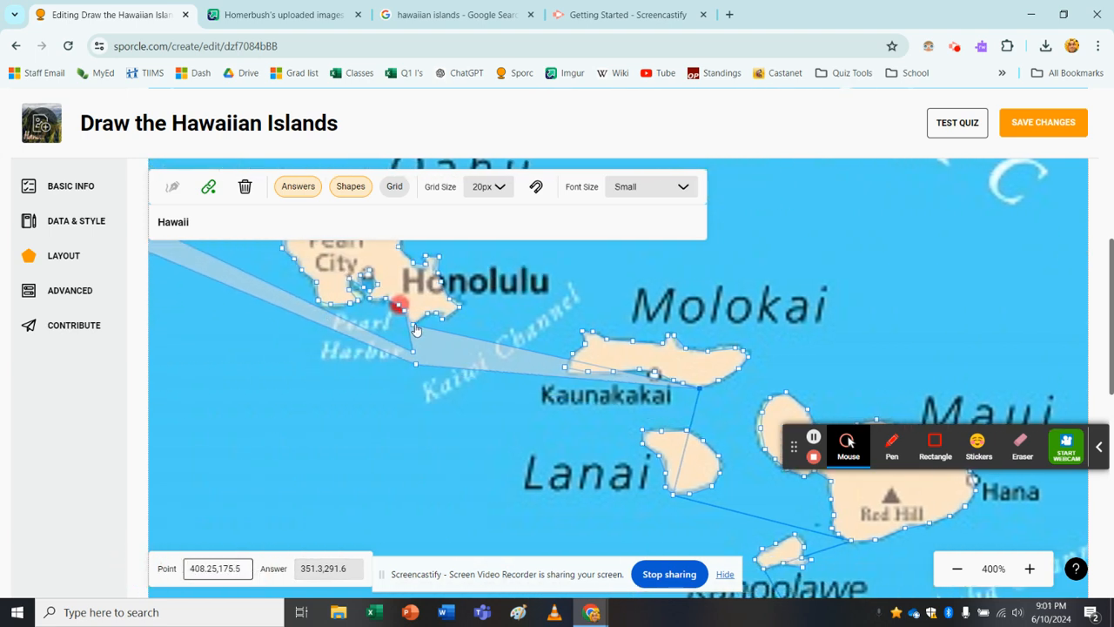
pyautogui.click(412, 324)
pyautogui.moveTo(238, 569); pyautogui.dragTo(167, 570)
pyautogui.hotkey('ctrl', 'c')
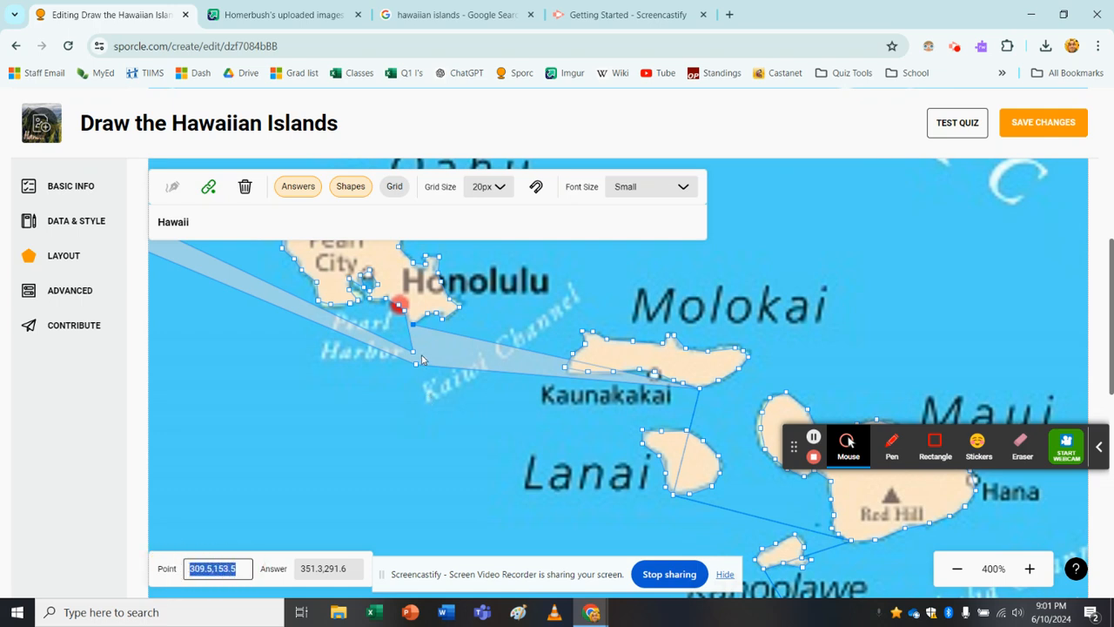
pyautogui.click(414, 355)
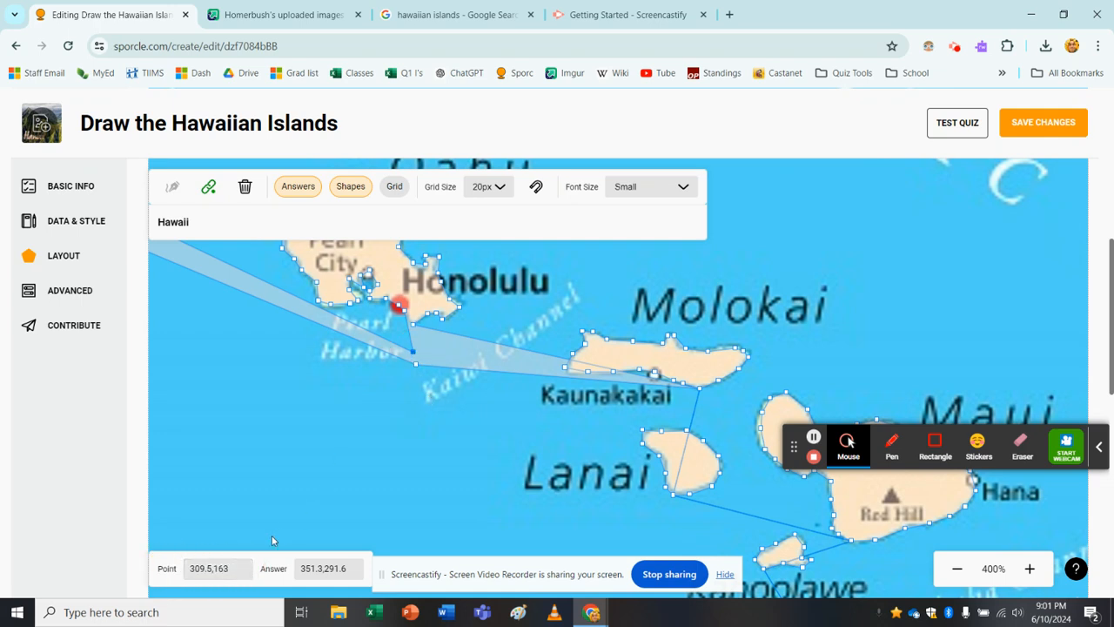
pyautogui.click(167, 570)
pyautogui.hotkey('ctrl', 'v')
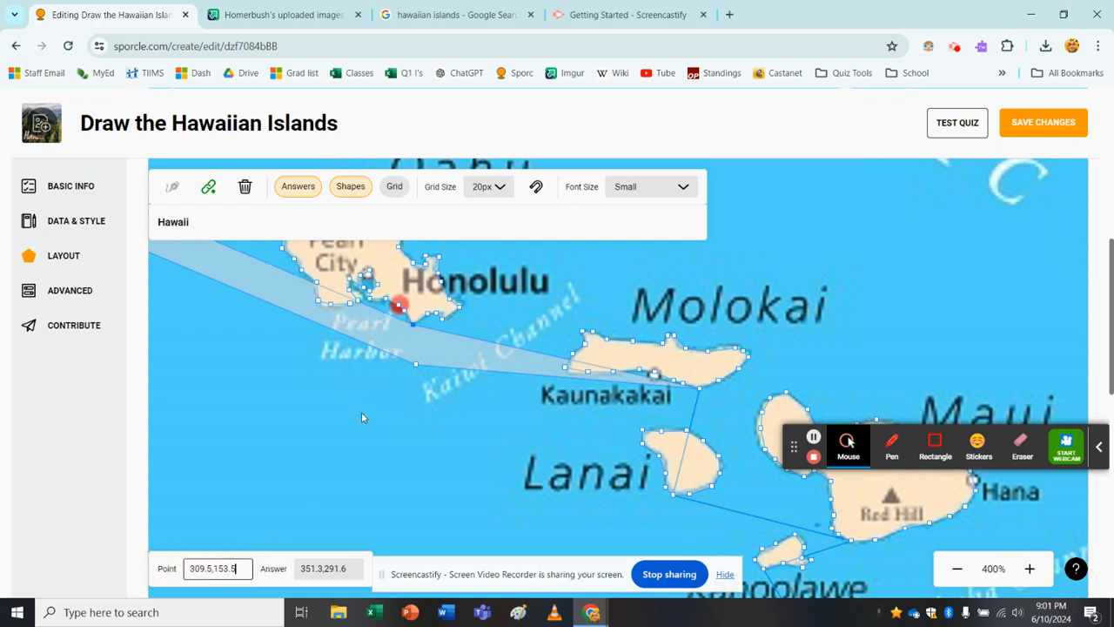
pyautogui.click(415, 364)
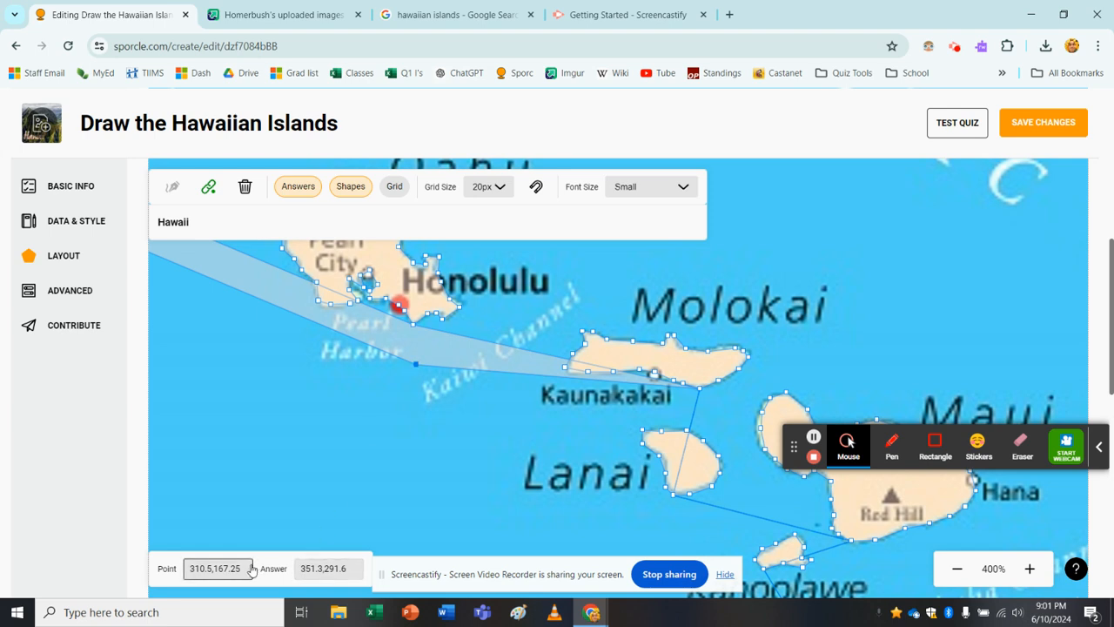
pyautogui.click(166, 568)
pyautogui.hotkey('ctrl', 'v')
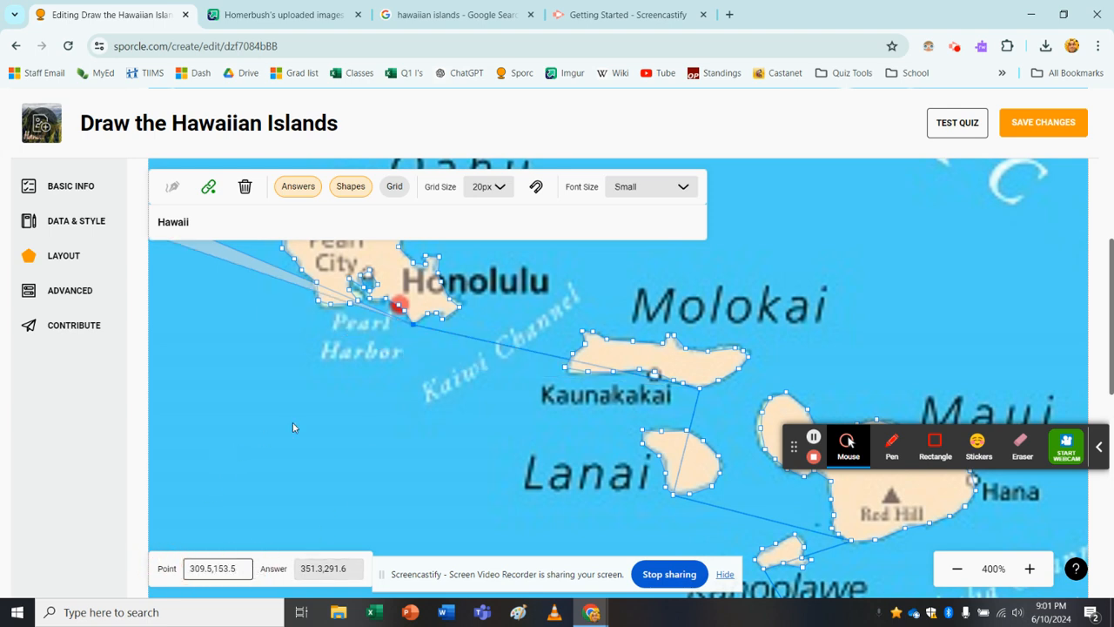
# - Collapse both offshore points below Kauai onto the island's southern coast point at 139,81.5
pyautogui.hscroll(-2, 293, 428)
pyautogui.scroll(3, 294, 427)
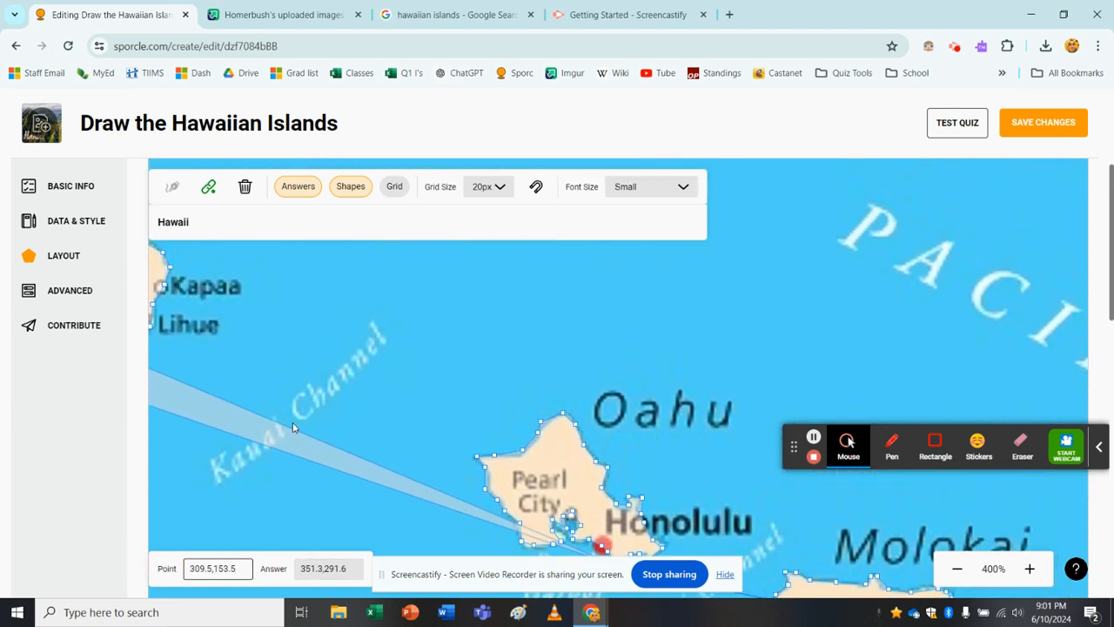
pyautogui.hscroll(-3, 293, 427)
pyautogui.click(395, 360)
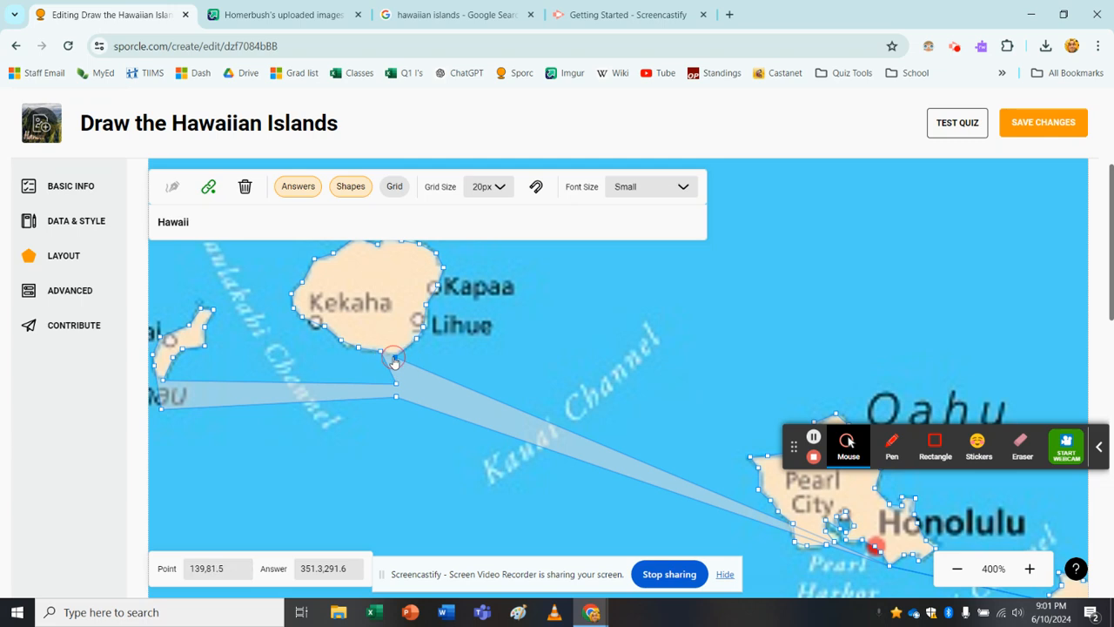
pyautogui.click(238, 567)
pyautogui.click(165, 567)
pyautogui.hotkey('ctrl', 'c')
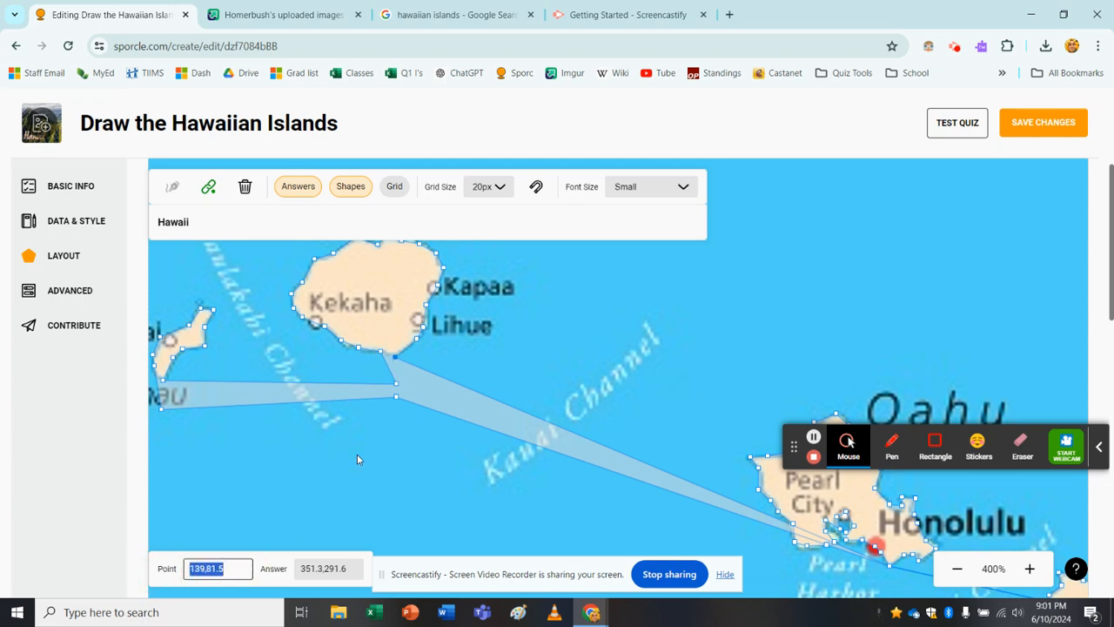
pyautogui.click(398, 385)
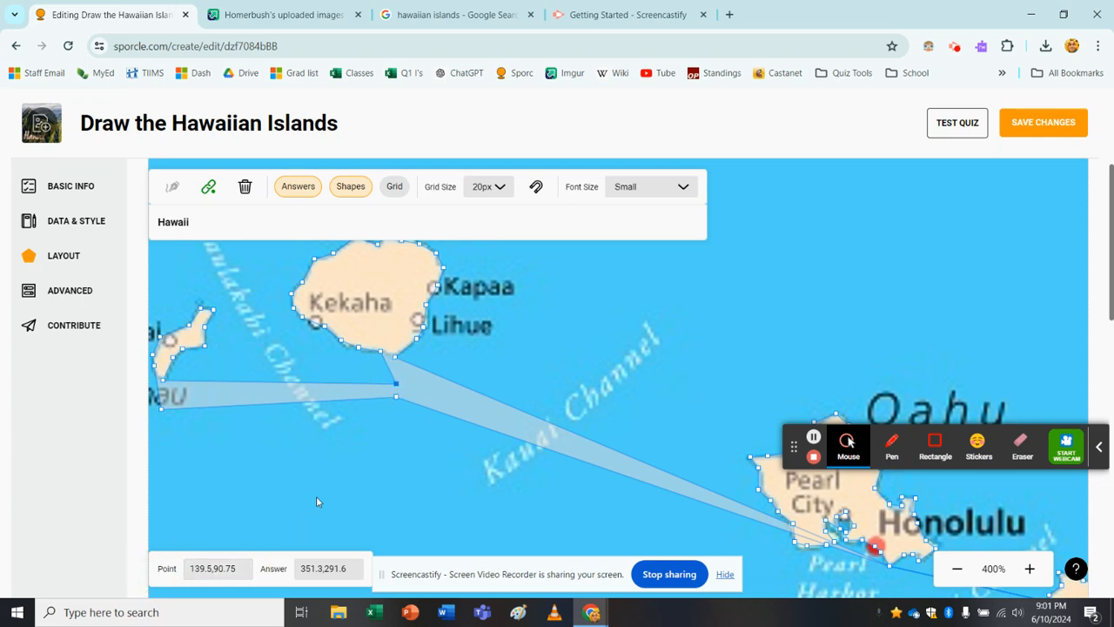
pyautogui.moveTo(247, 565); pyautogui.dragTo(148, 567)
pyautogui.hotkey('ctrl', 'v')
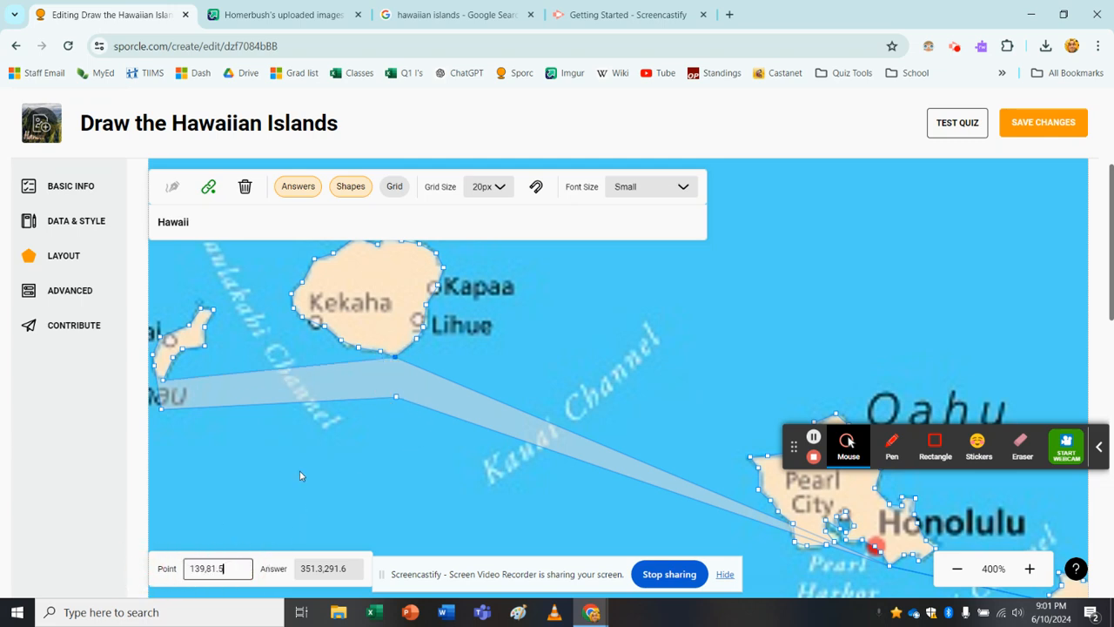
pyautogui.click(397, 397)
pyautogui.moveTo(243, 576); pyautogui.dragTo(155, 576)
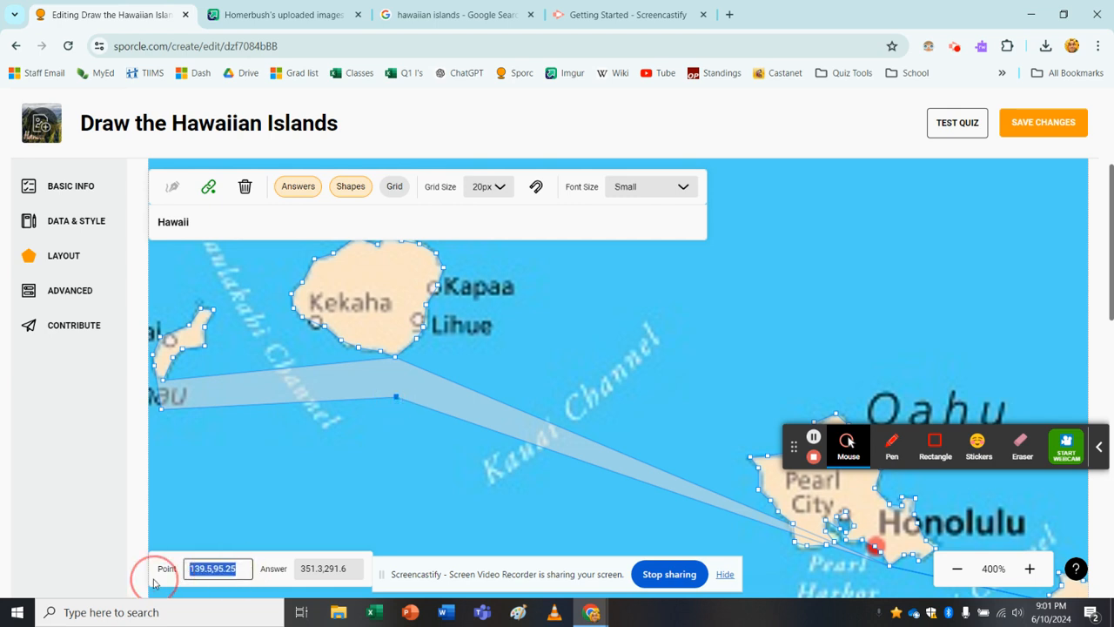
pyautogui.hotkey('ctrl', 'v')
# - Collapse the offshore point below Niihau onto the island's southern coast point at 59,89.5
pyautogui.hscroll(-3, 197, 415)
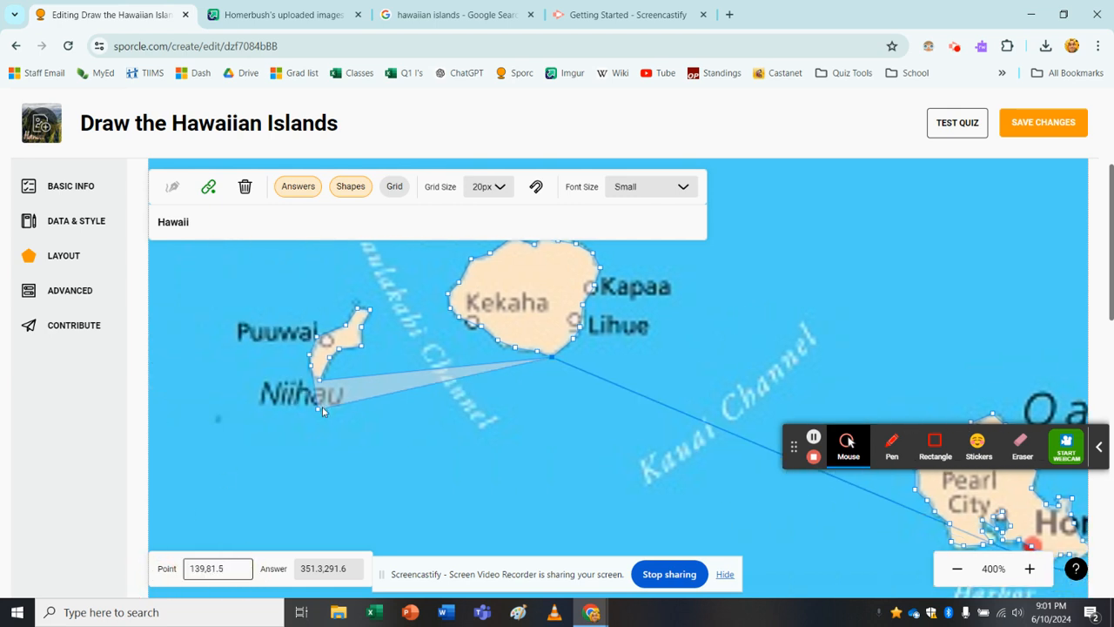
pyautogui.click(320, 381)
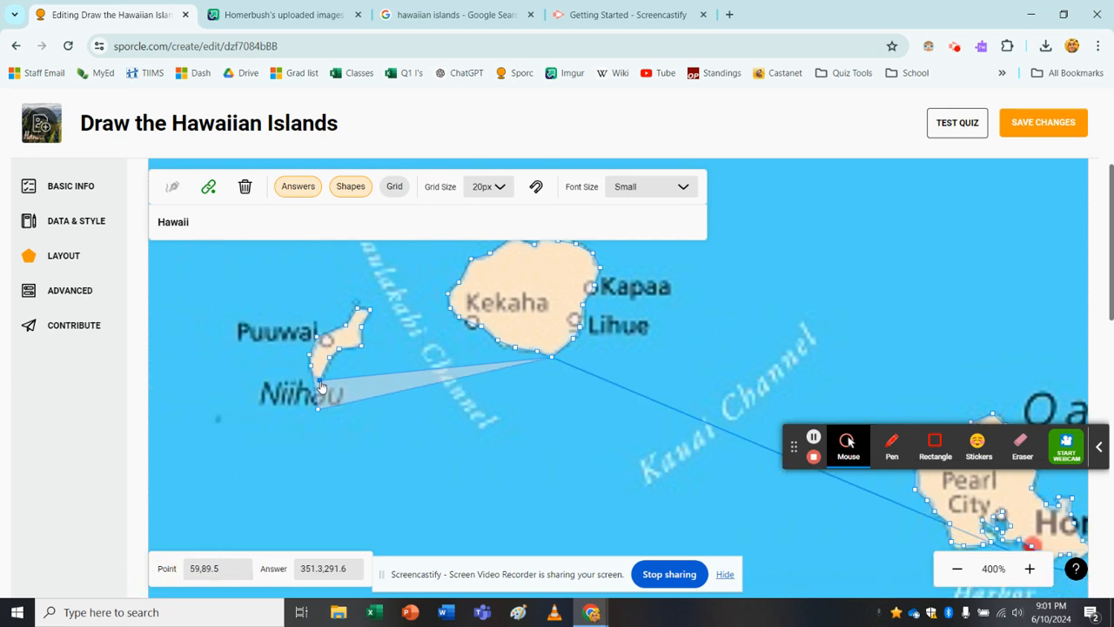
pyautogui.moveTo(235, 567); pyautogui.dragTo(165, 570)
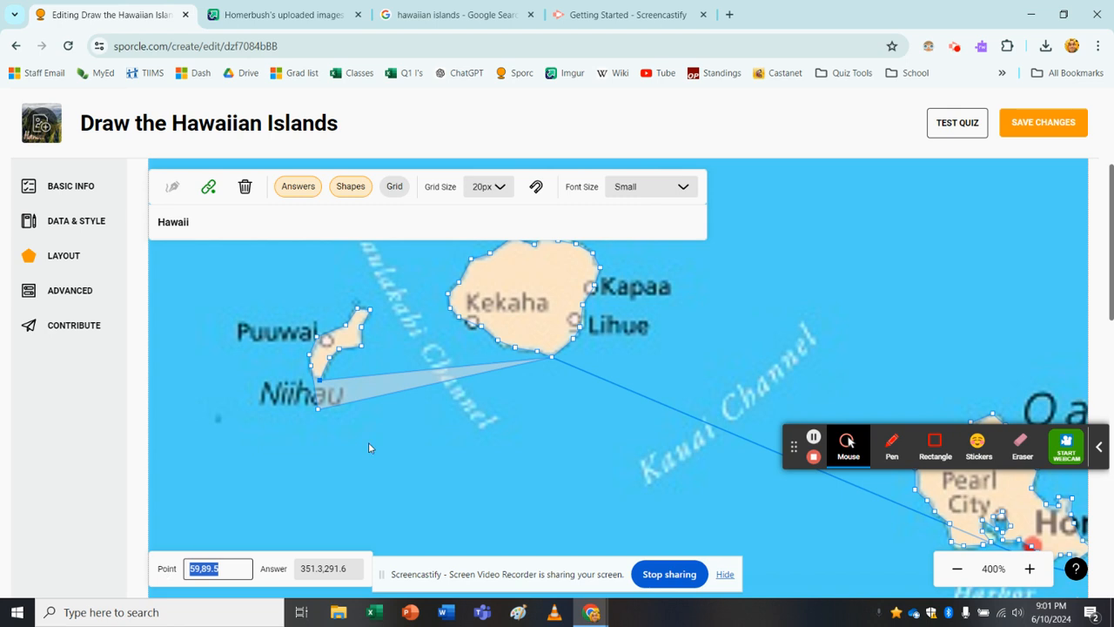
pyautogui.click(219, 567)
# - Examine the connecting lines and outlines along the whole island chain, from Kauai to the island of Hawaii
pyautogui.hscroll(5, 419, 445)
pyautogui.scroll(-2, 419, 445)
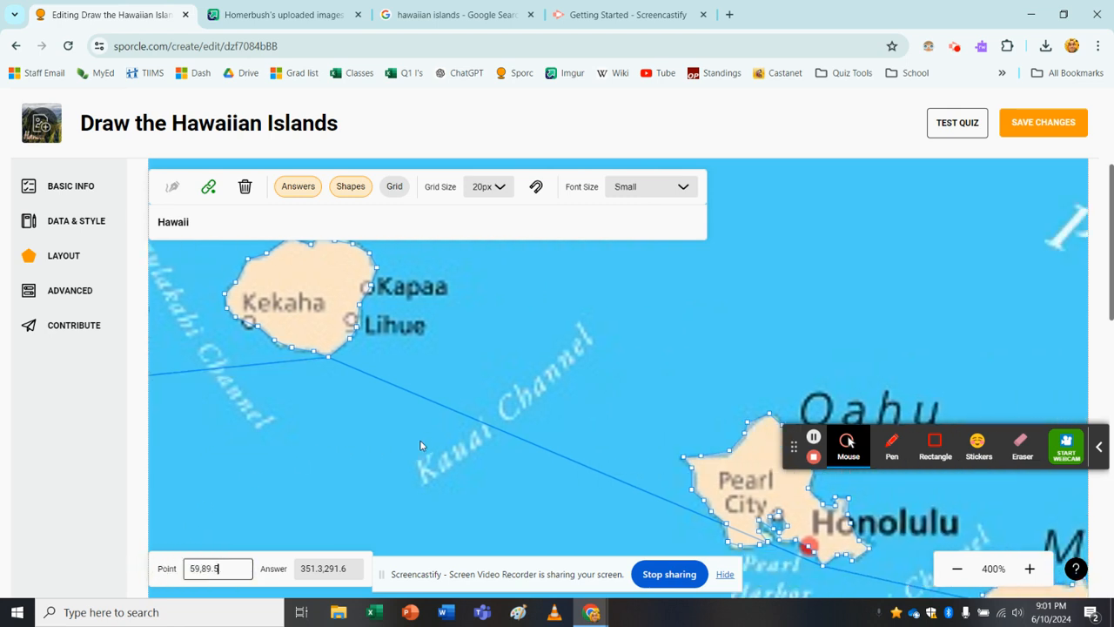
pyautogui.hscroll(5, 419, 445)
pyautogui.scroll(-3, 419, 446)
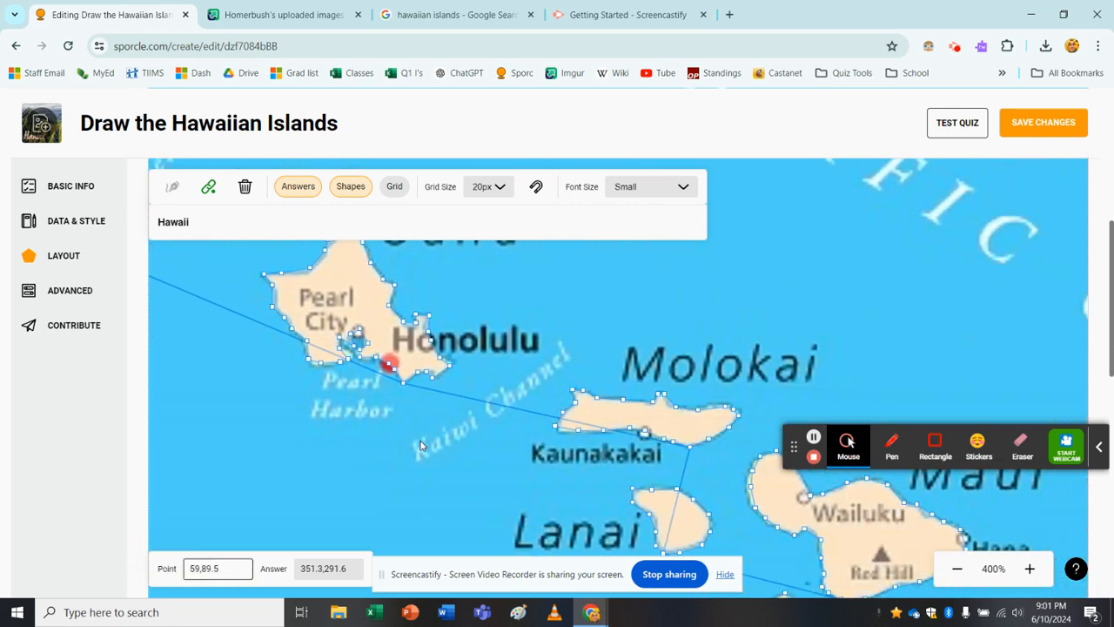
pyautogui.hscroll(6, 645, 416)
pyautogui.scroll(-4, 645, 416)
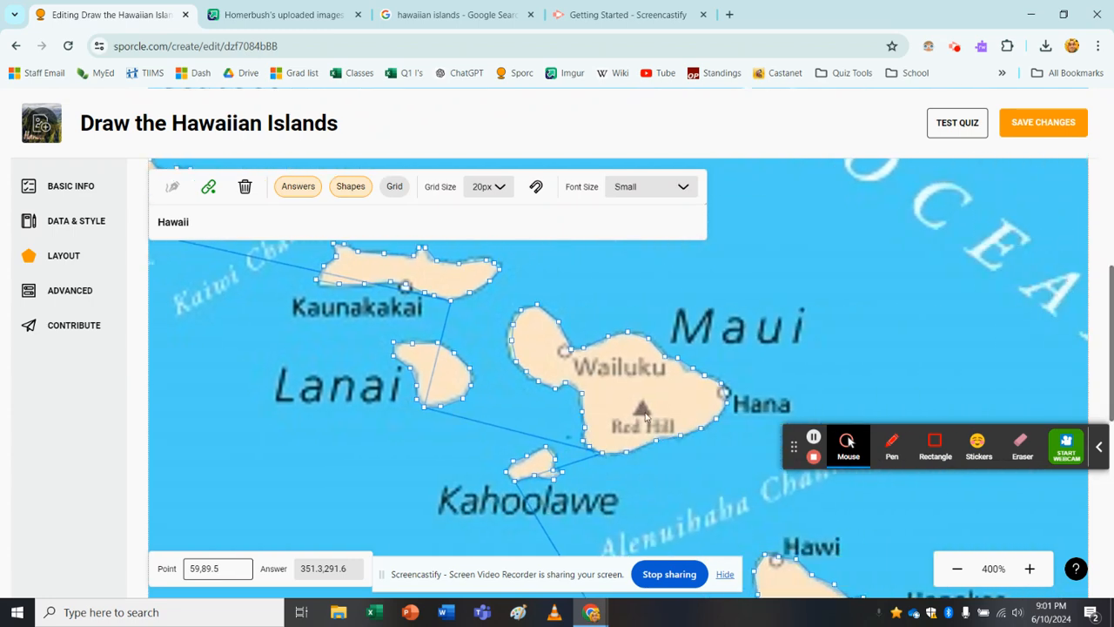
pyautogui.scroll(-2, 645, 416)
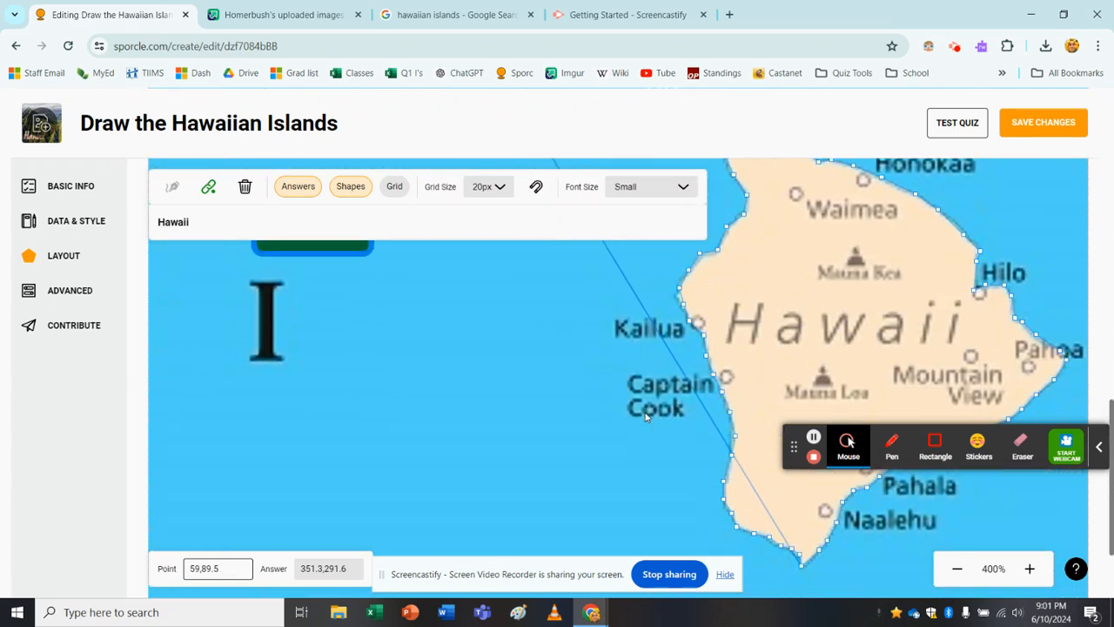
pyautogui.hscroll(3, 645, 416)
pyautogui.scroll(1, 645, 416)
pyautogui.scroll(5, 644, 416)
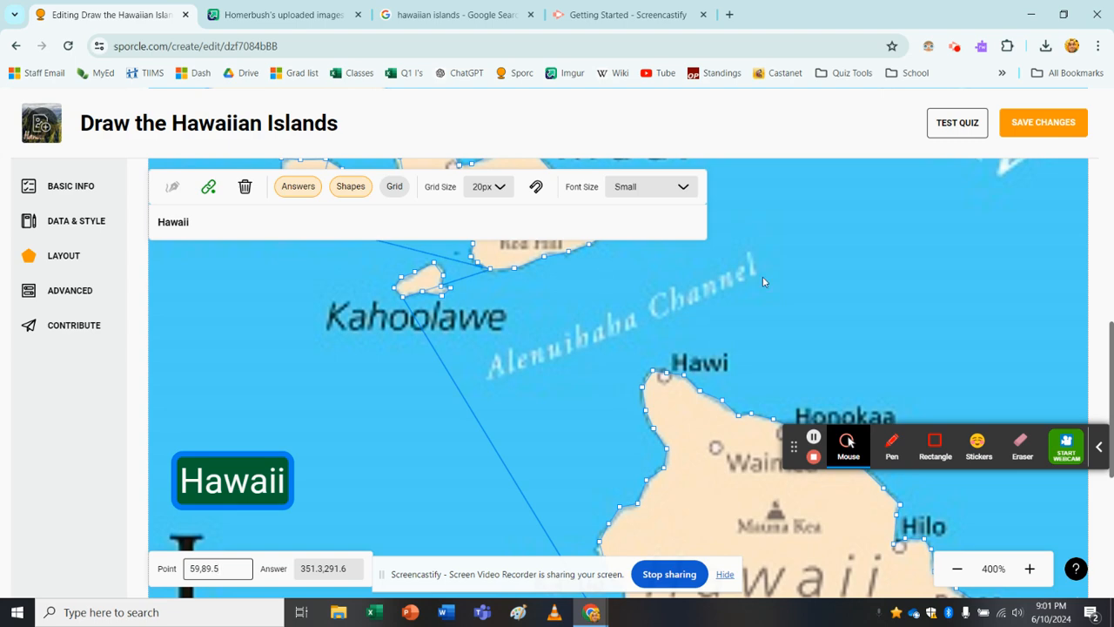
# - Save the quiz changes and open the quiz in test mode
pyautogui.click(1043, 122)
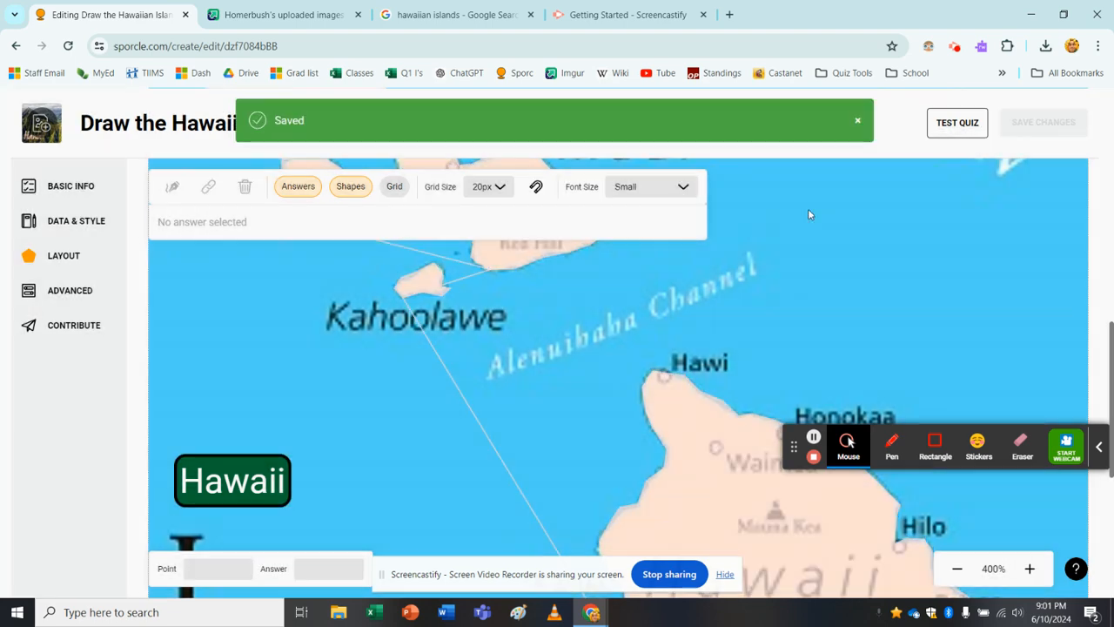
pyautogui.click(857, 121)
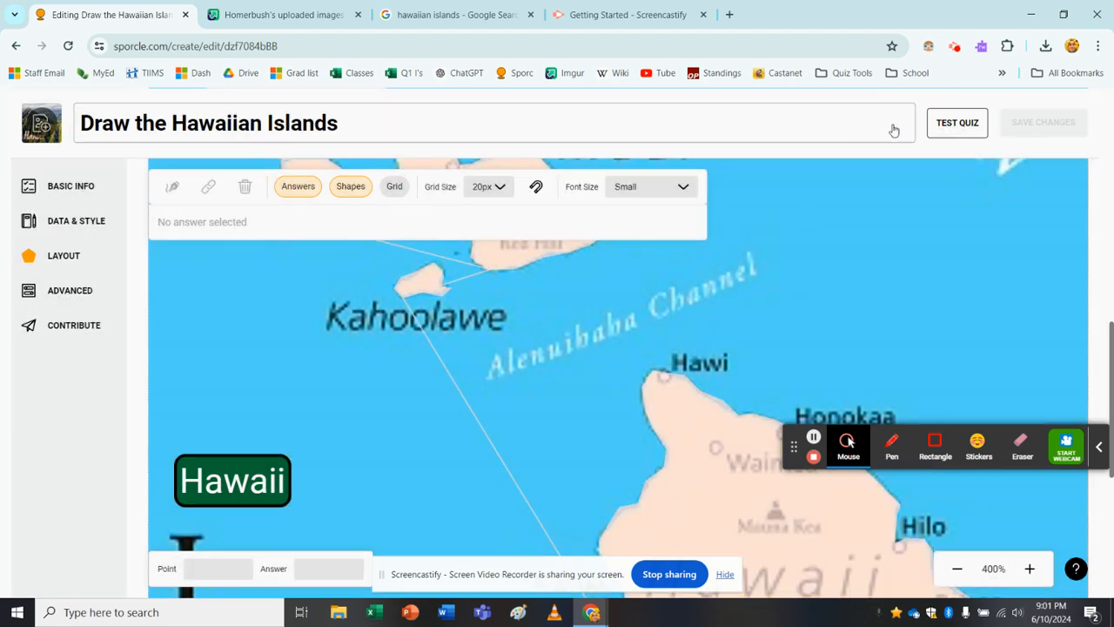
pyautogui.click(954, 131)
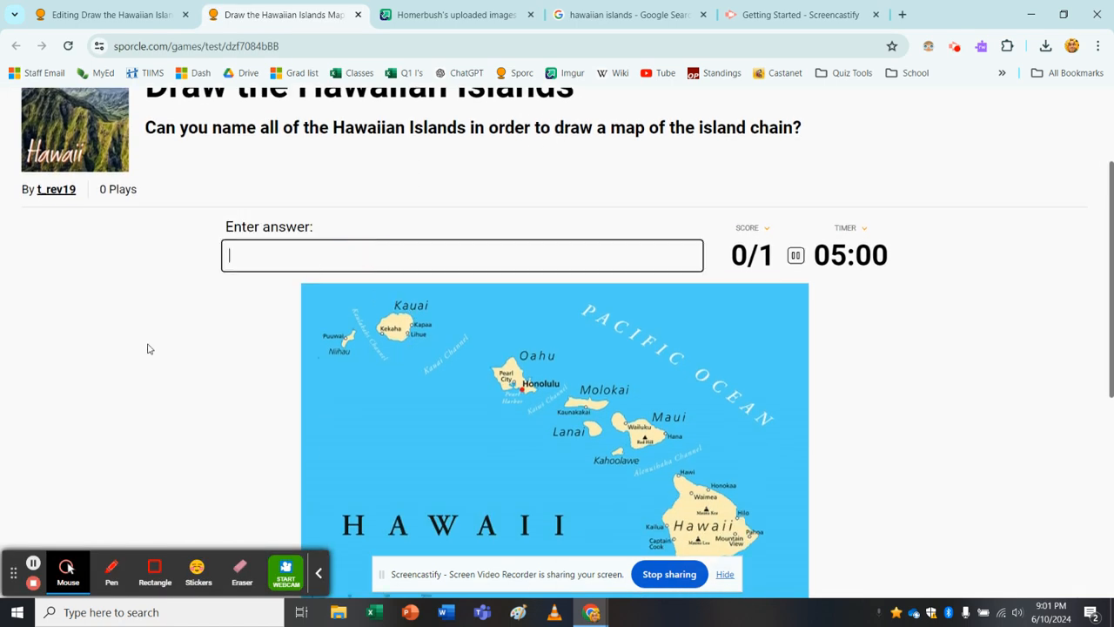
# - Answer Hawaii in the test quiz and examine how the islands fill in on the map
pyautogui.scroll(-1, 116, 370)
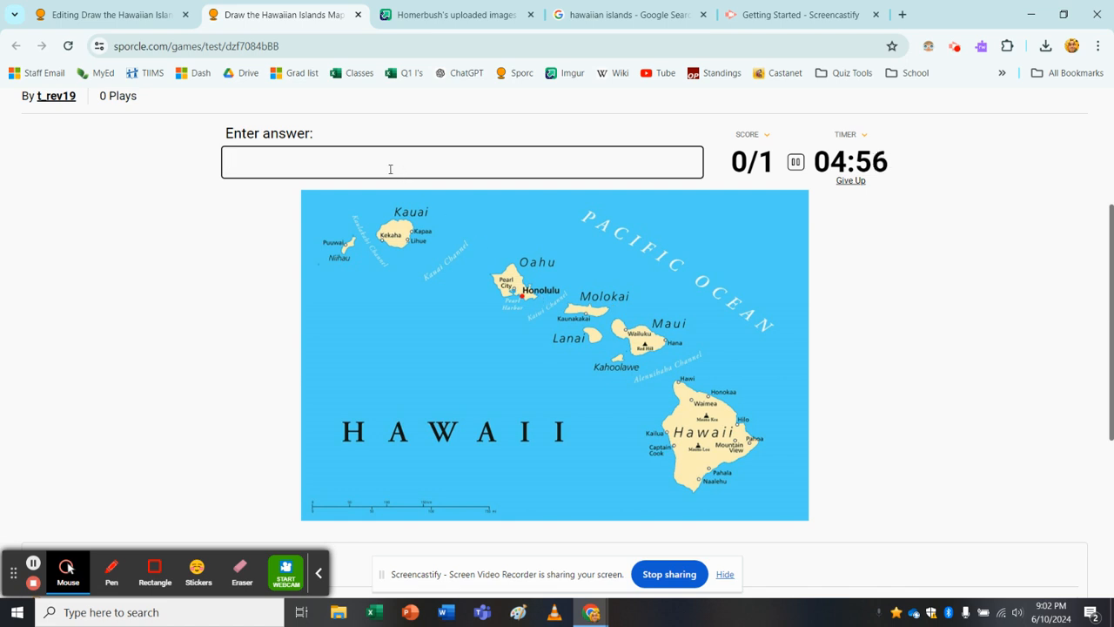
pyautogui.write('eaii')
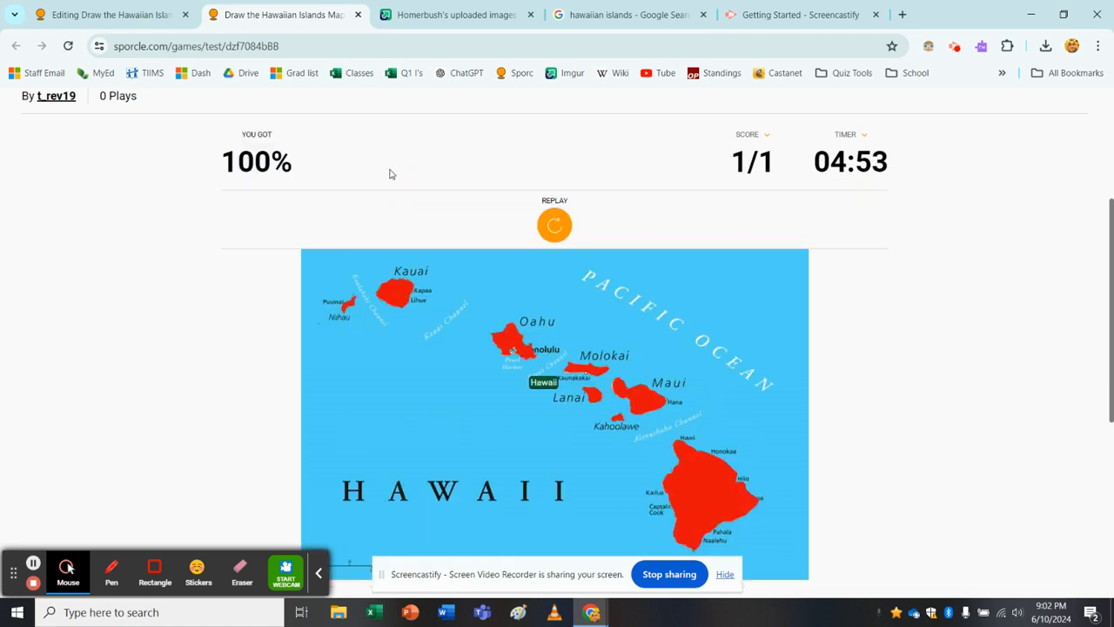
pyautogui.scroll(-1, 557, 261)
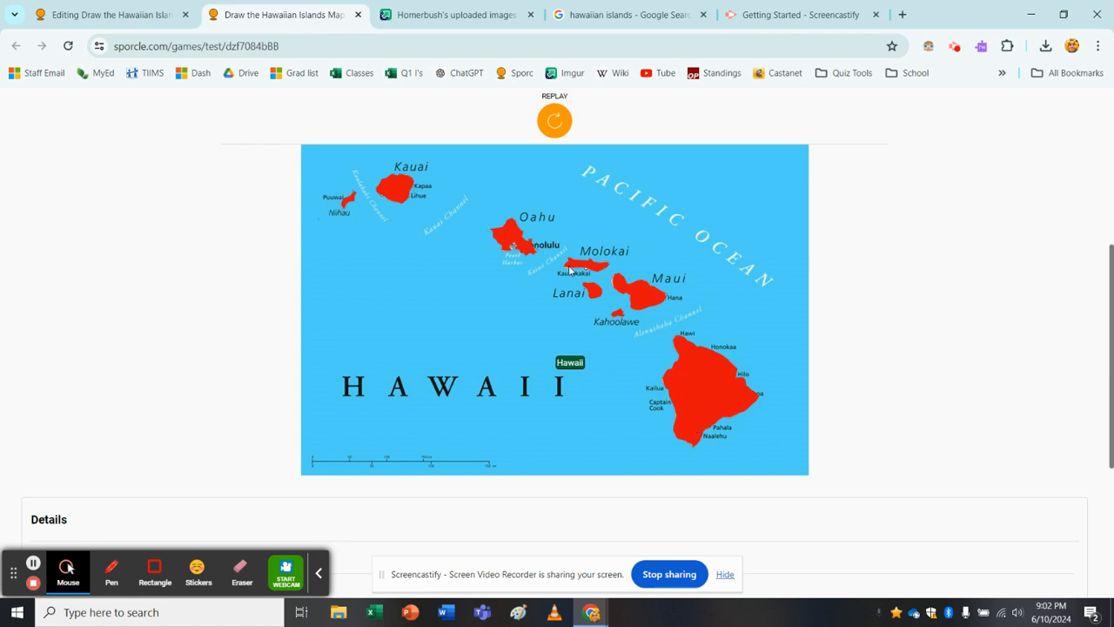
# - Reset the test quiz for a replay and look over the unanswered map
pyautogui.click(557, 126)
pyautogui.scroll(-2, 560, 415)
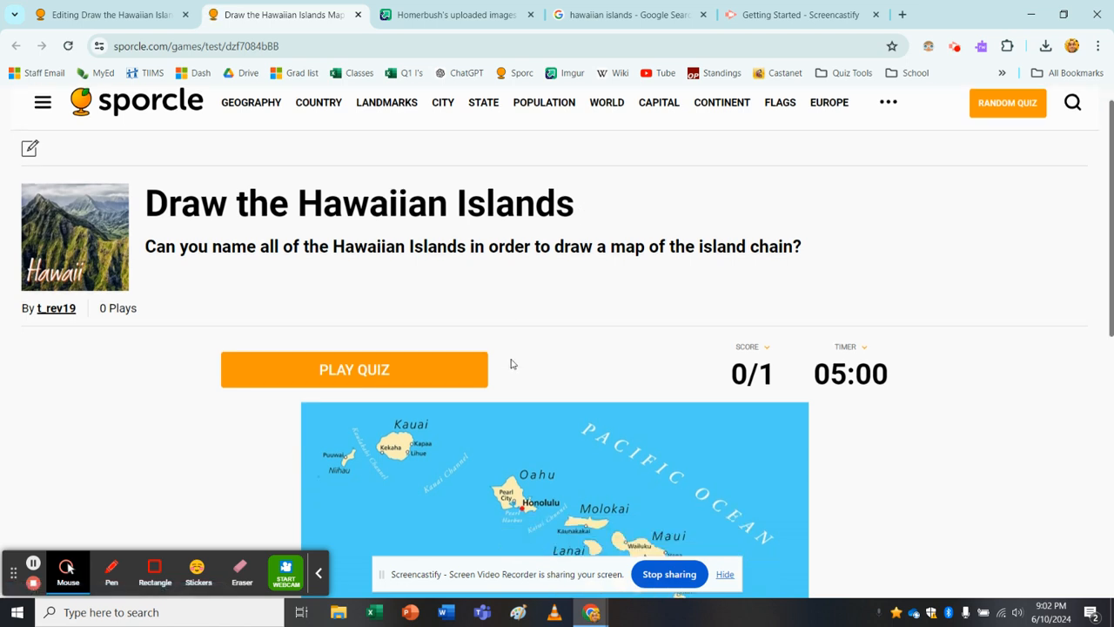
pyautogui.scroll(-1, 511, 364)
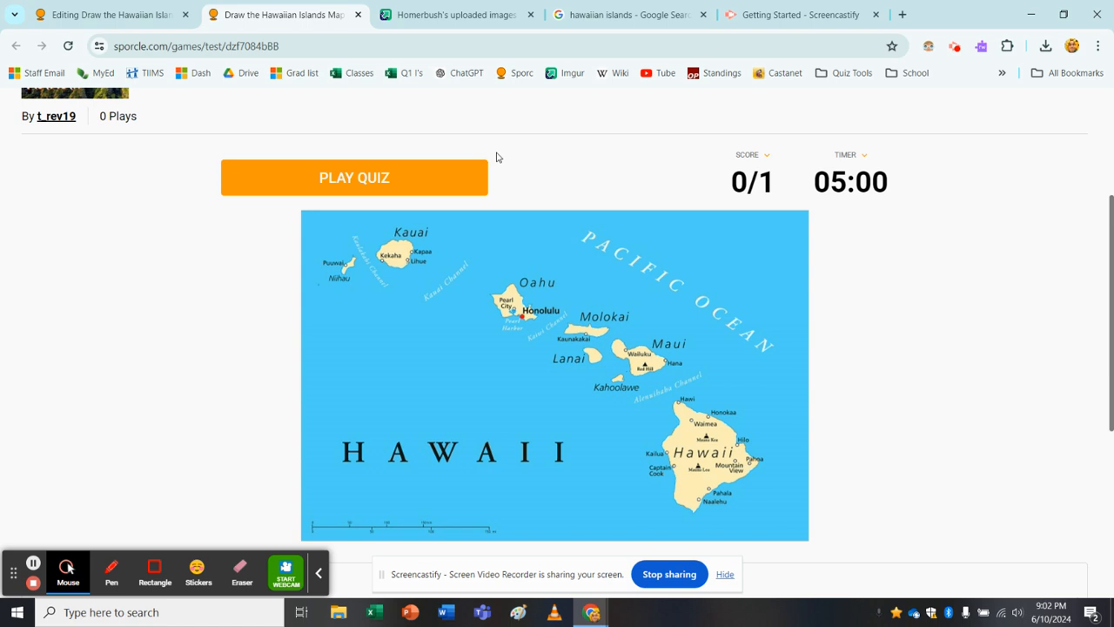
# - Switch to the Imgur uploads, compare the labelled and blank Hawaii maps, and copy the blank map's direct link
pyautogui.click(456, 19)
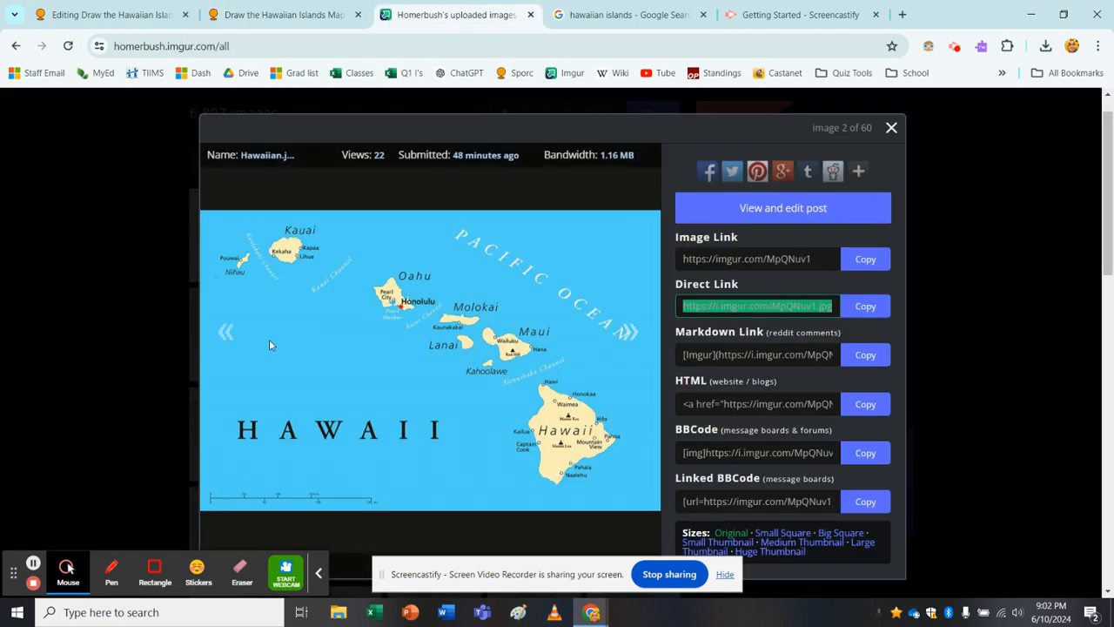
pyautogui.click(227, 334)
pyautogui.click(638, 359)
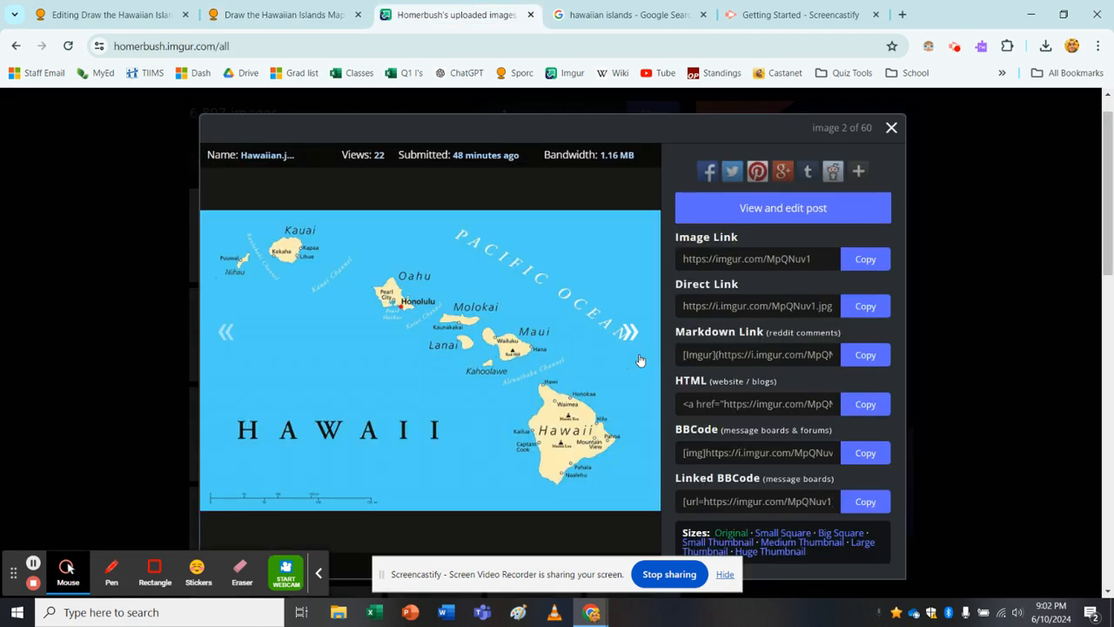
pyautogui.click(640, 360)
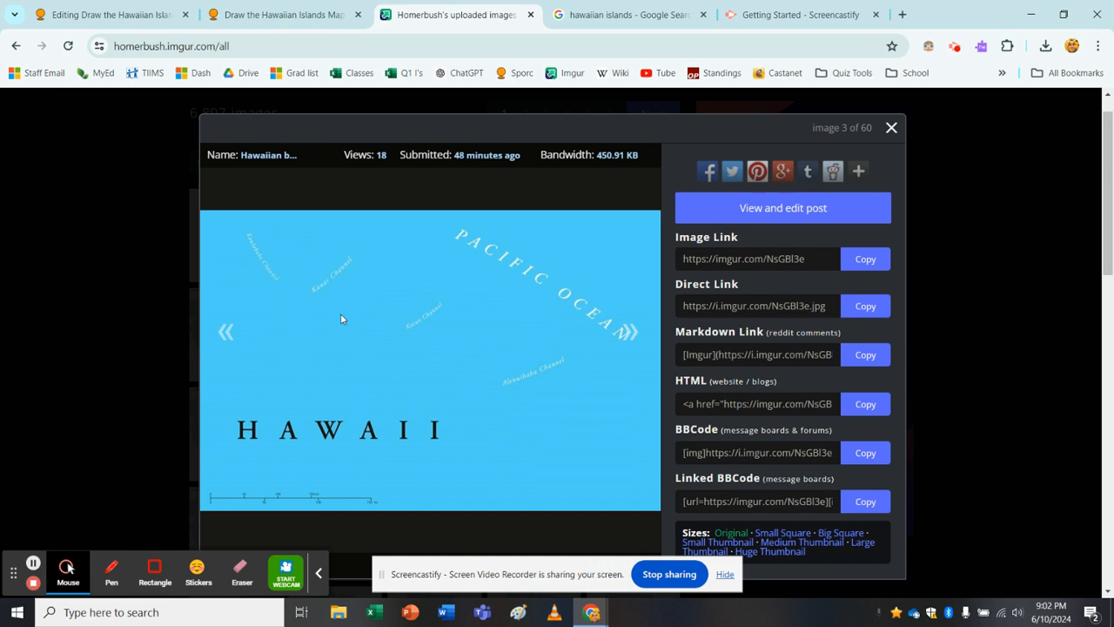
pyautogui.click(227, 334)
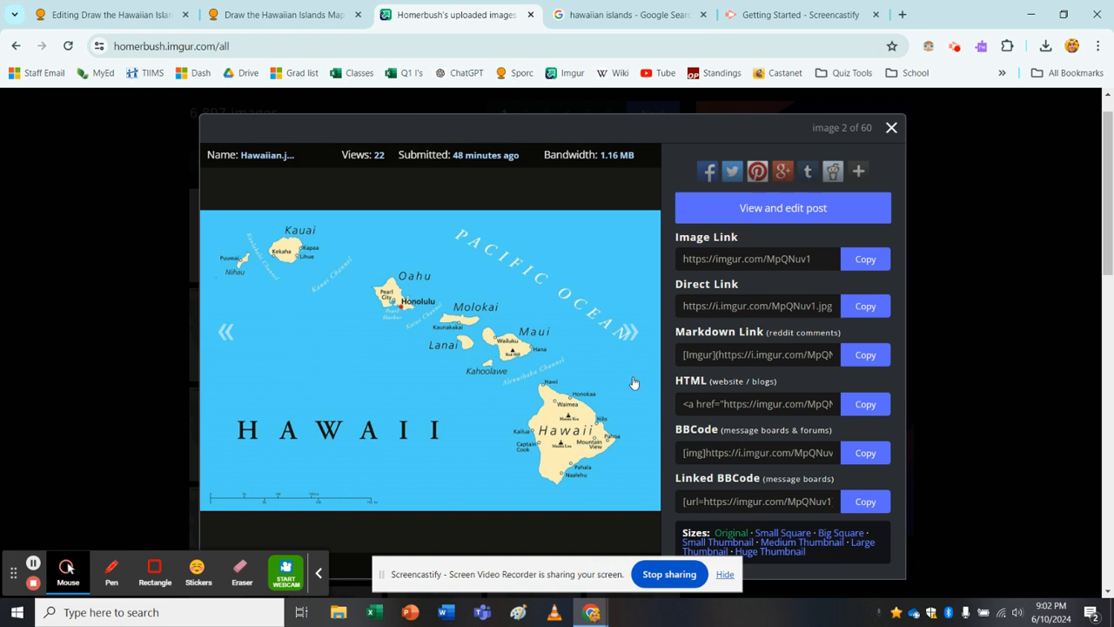
pyautogui.click(633, 337)
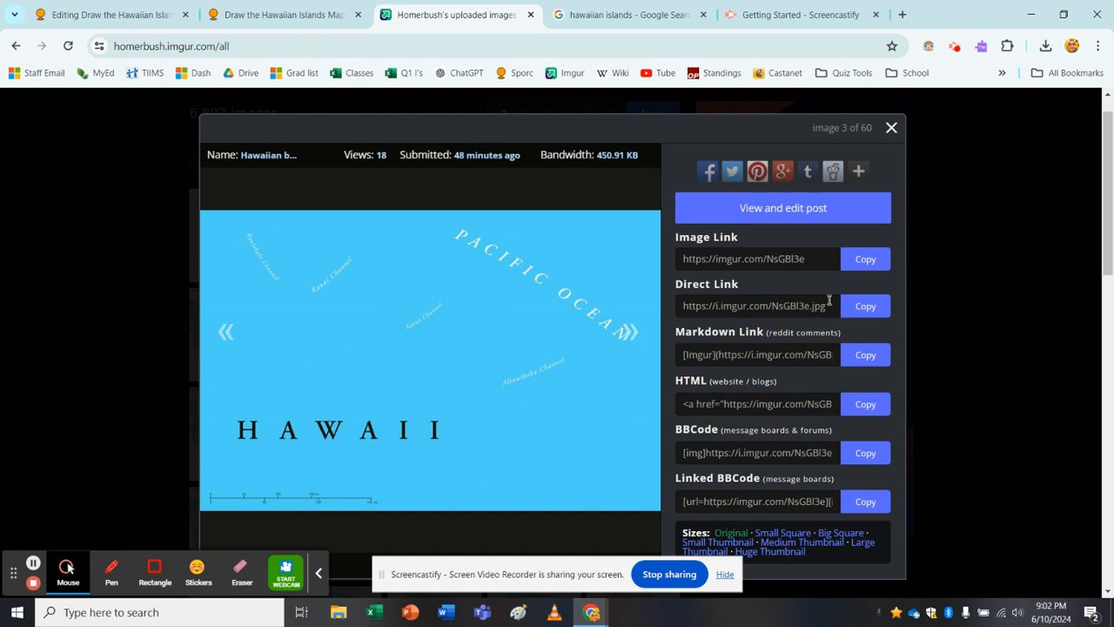
pyautogui.click(862, 310)
pyautogui.click(134, 17)
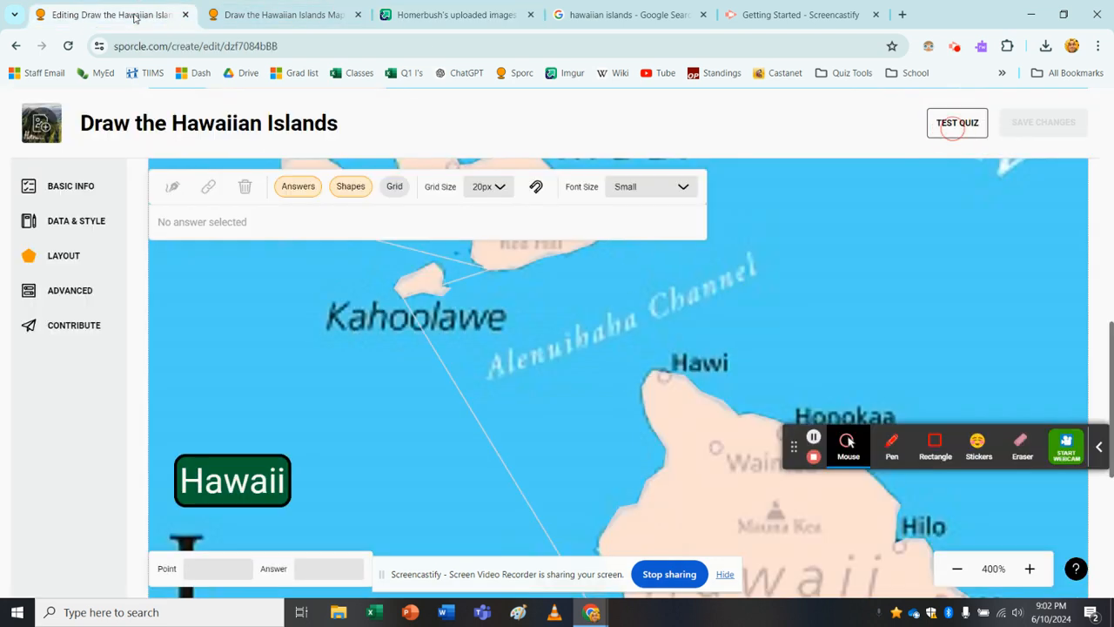
pyautogui.click(74, 188)
pyautogui.scroll(-1, 305, 392)
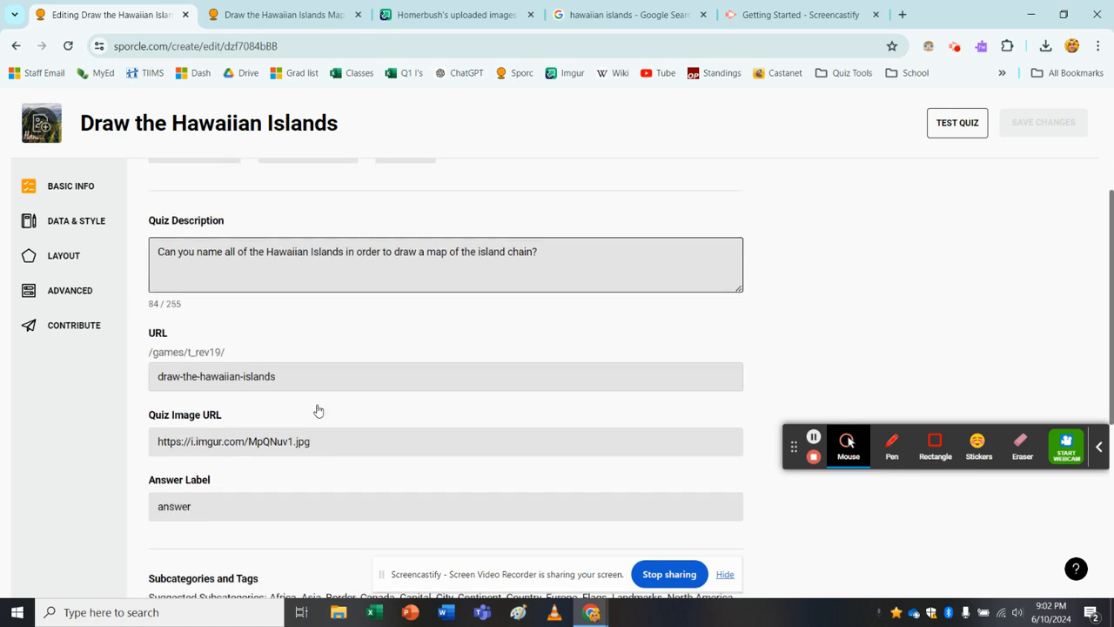
pyautogui.moveTo(343, 447); pyautogui.dragTo(141, 455)
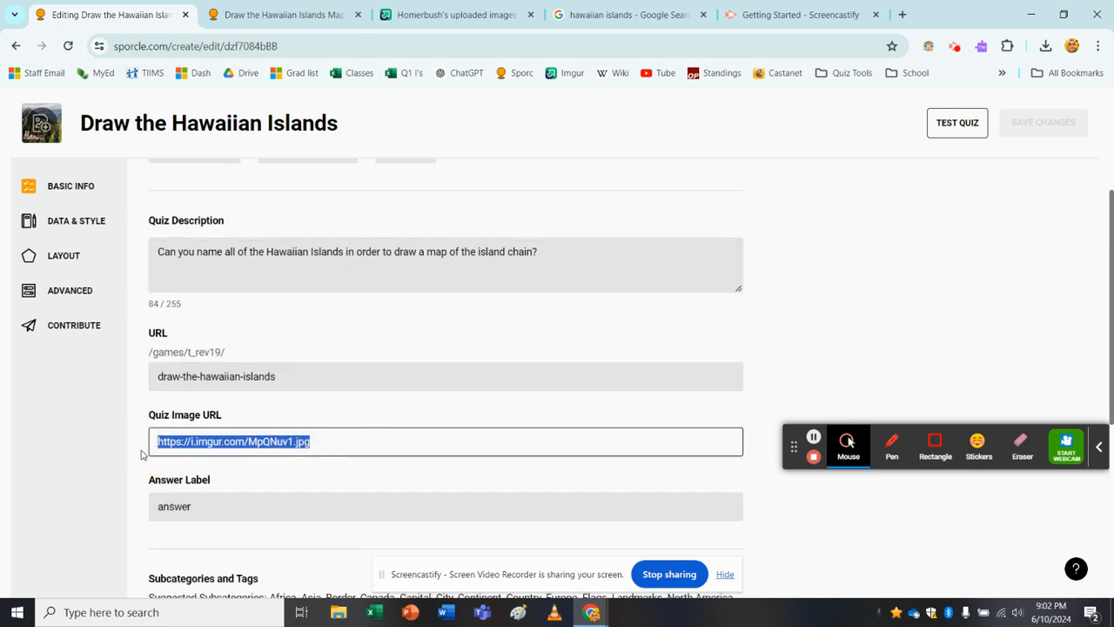
pyautogui.hotkey('ctrl', 'v')
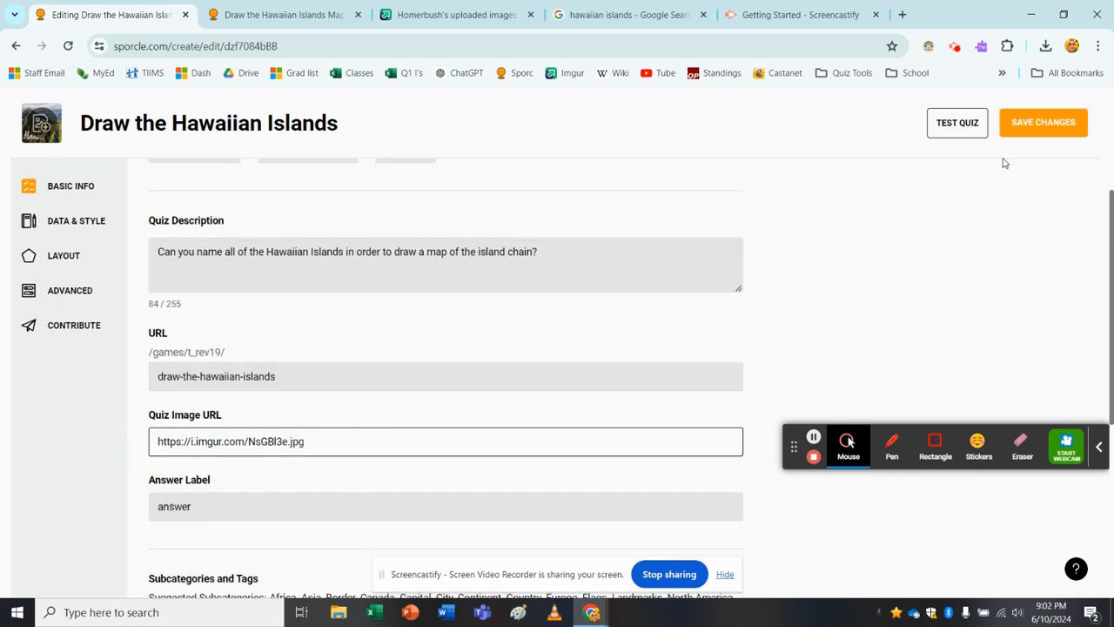
pyautogui.click(1030, 122)
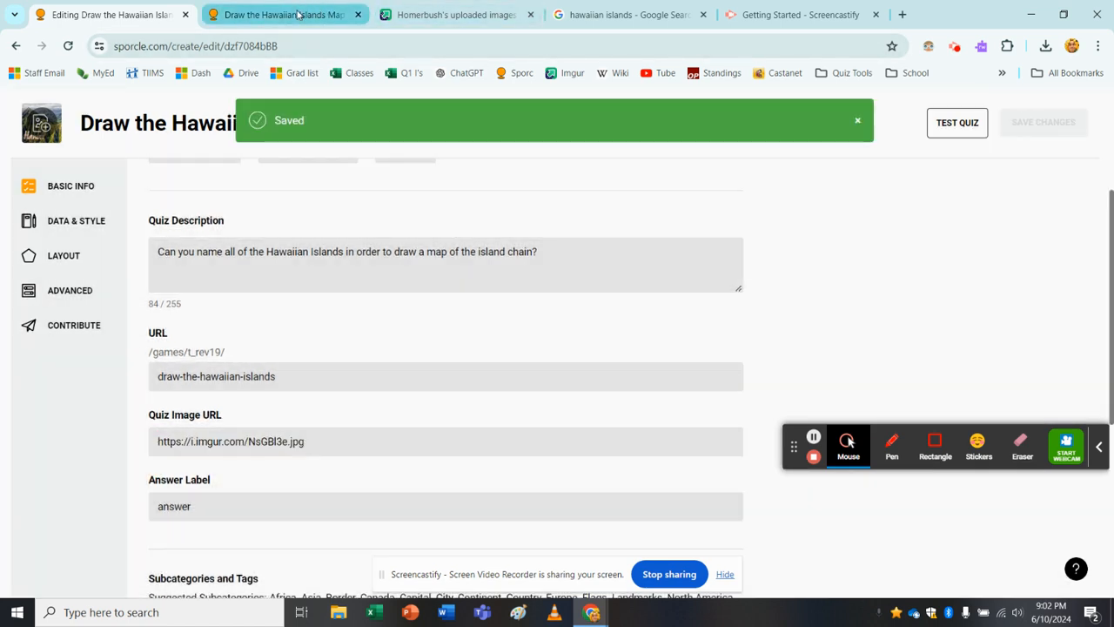
# - Reload the test quiz, play it with the answer Hawaii, and examine the filled islands on the blank map
pyautogui.click(296, 15)
pyautogui.click(68, 46)
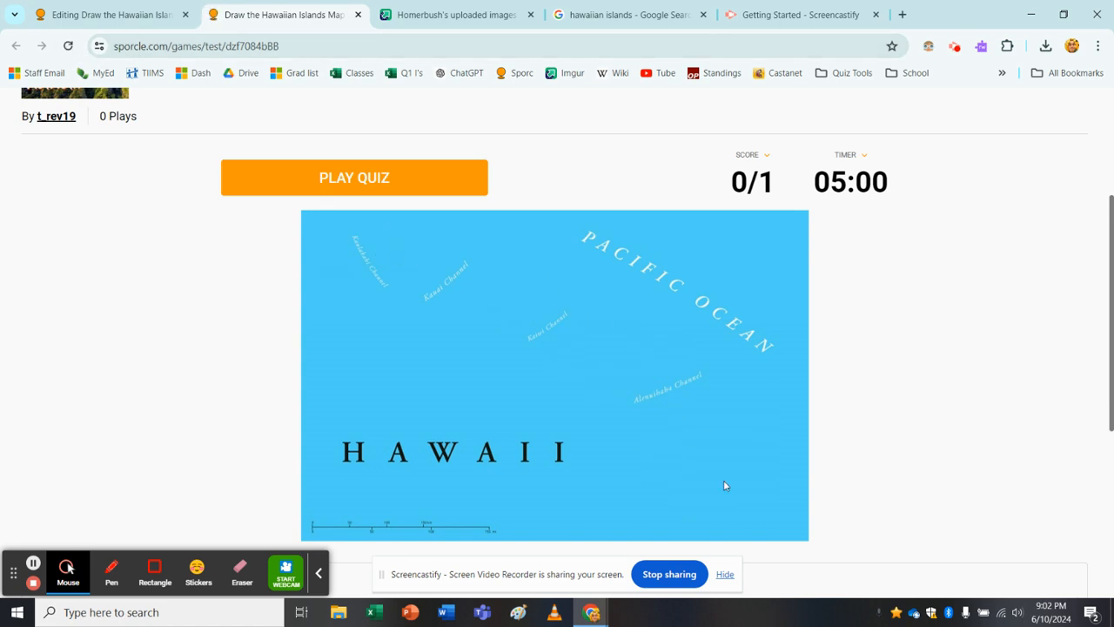
pyautogui.click(391, 181)
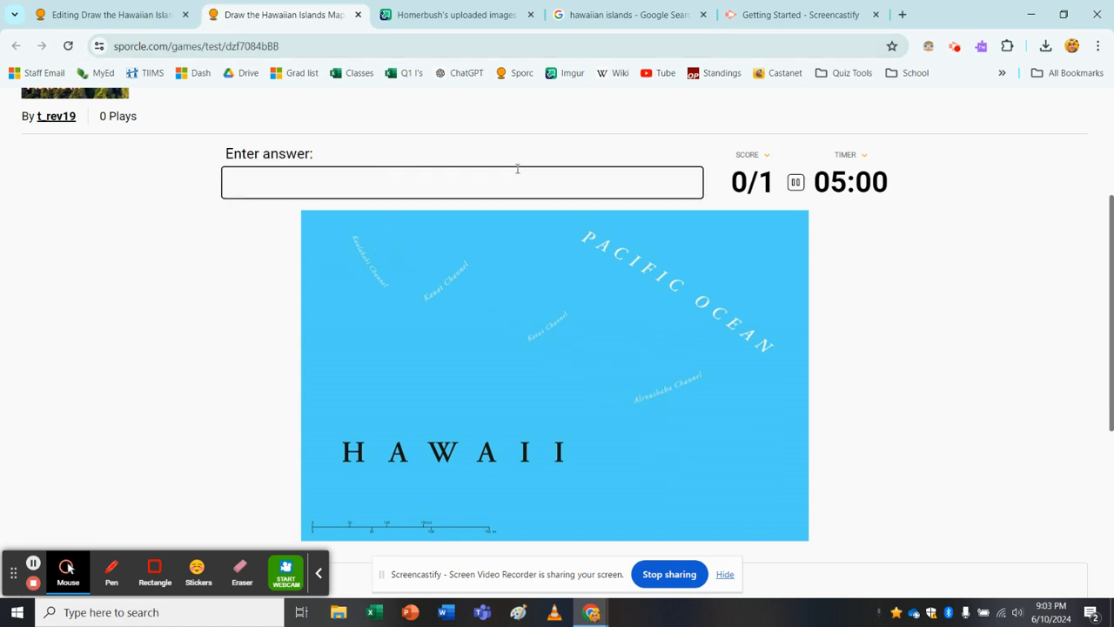
pyautogui.write('hawa')
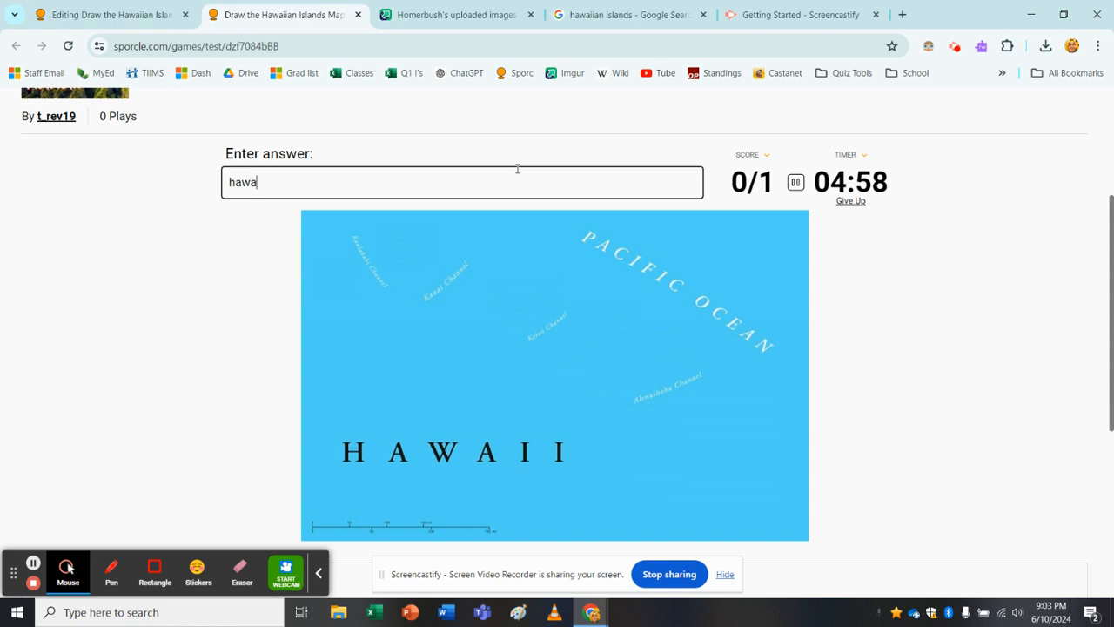
pyautogui.write('ii')
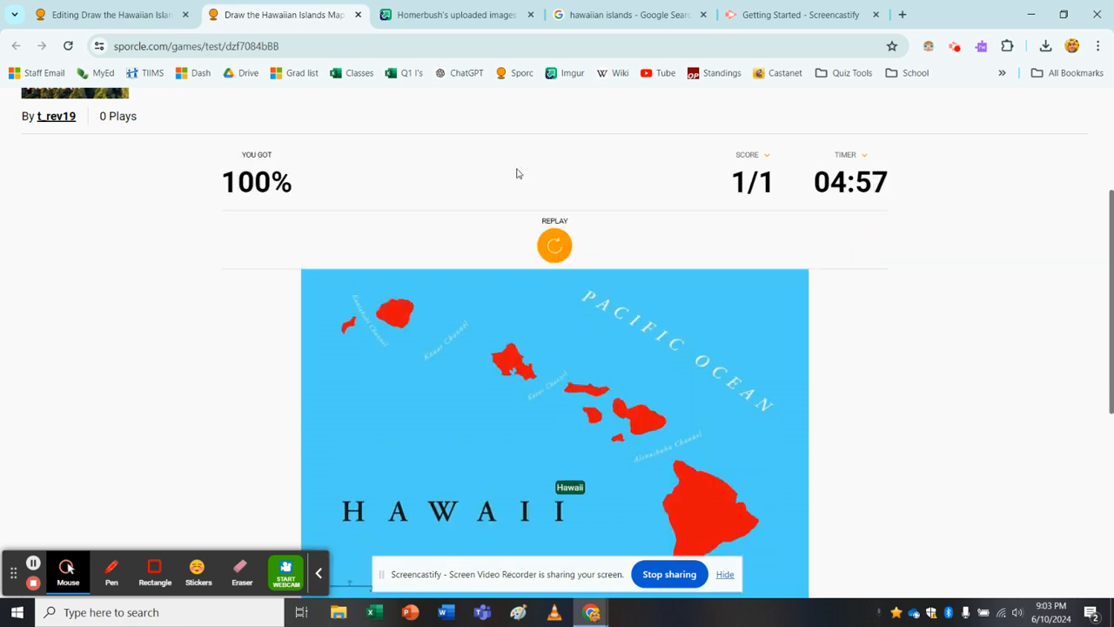
pyautogui.scroll(-1, 761, 386)
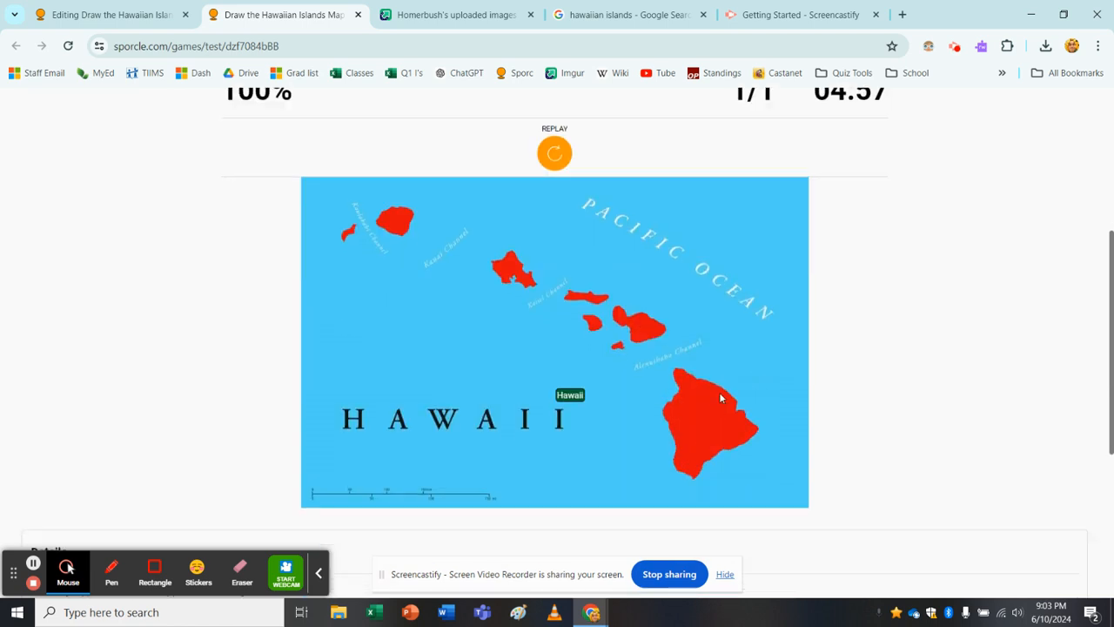